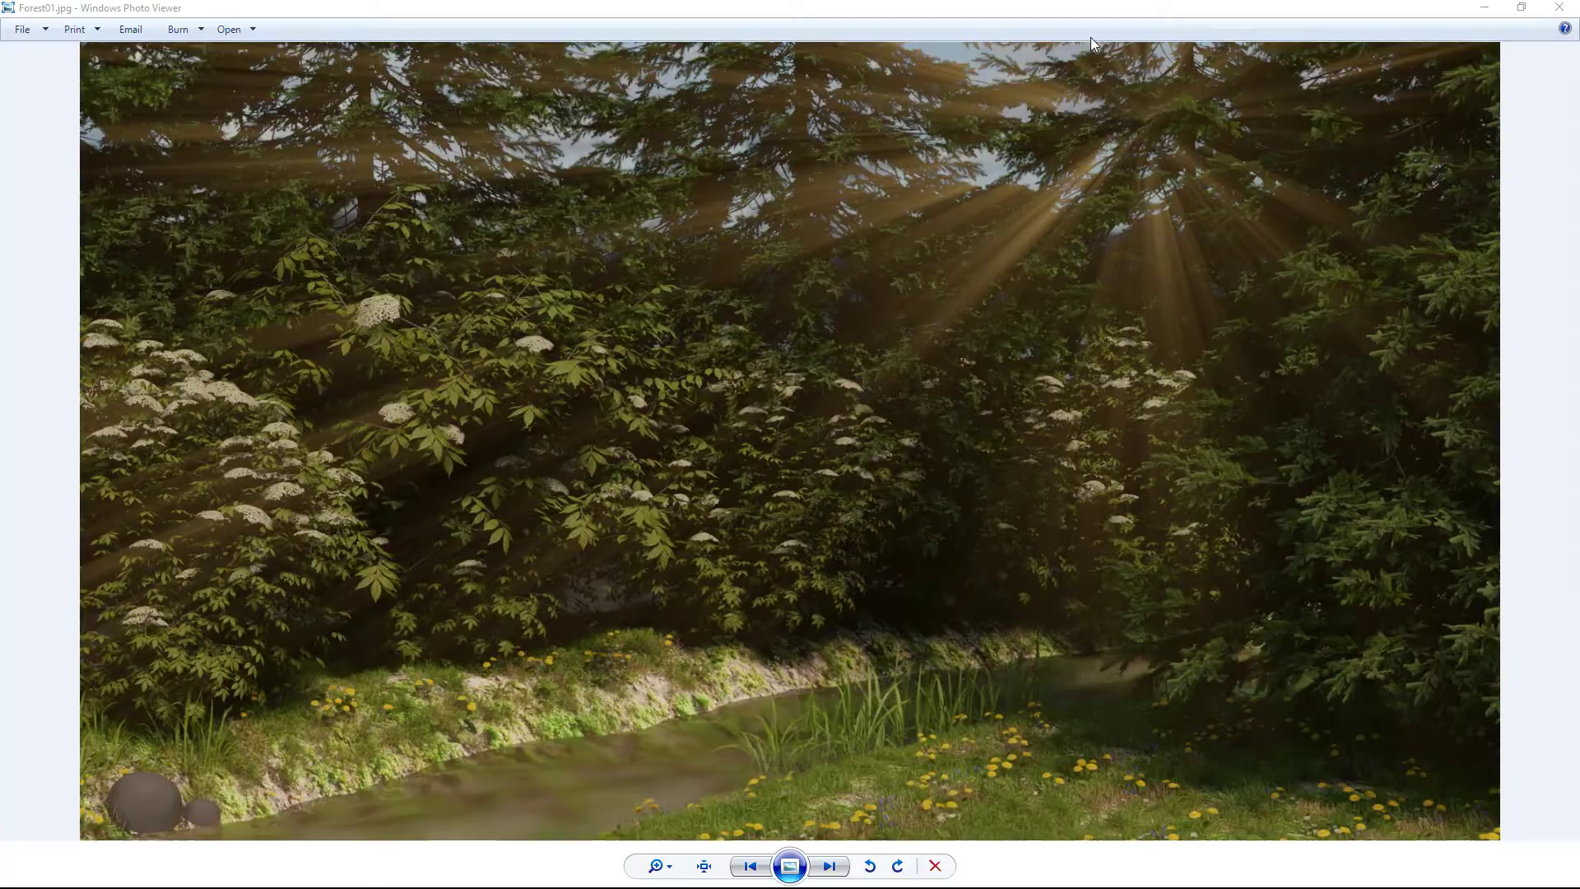
Shrink the maximized Photo Viewer showing the forest image to reveal Blender behind it
drag(1079, 13, 885, 346)
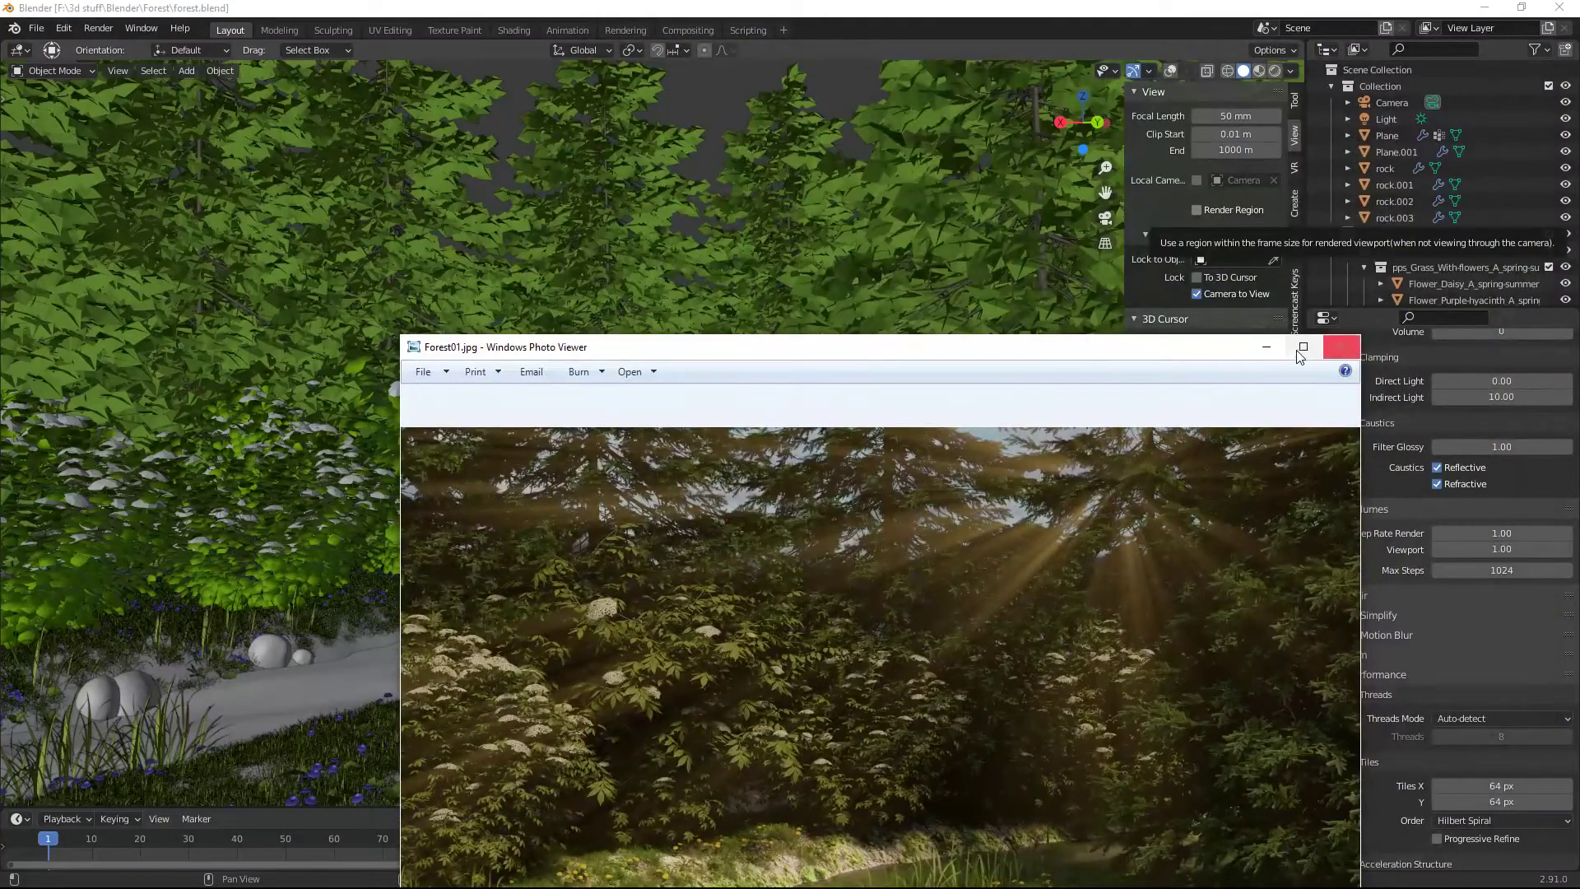
Close Photo Viewer and orbit and pan the viewport around the forest scene
click(1266, 348)
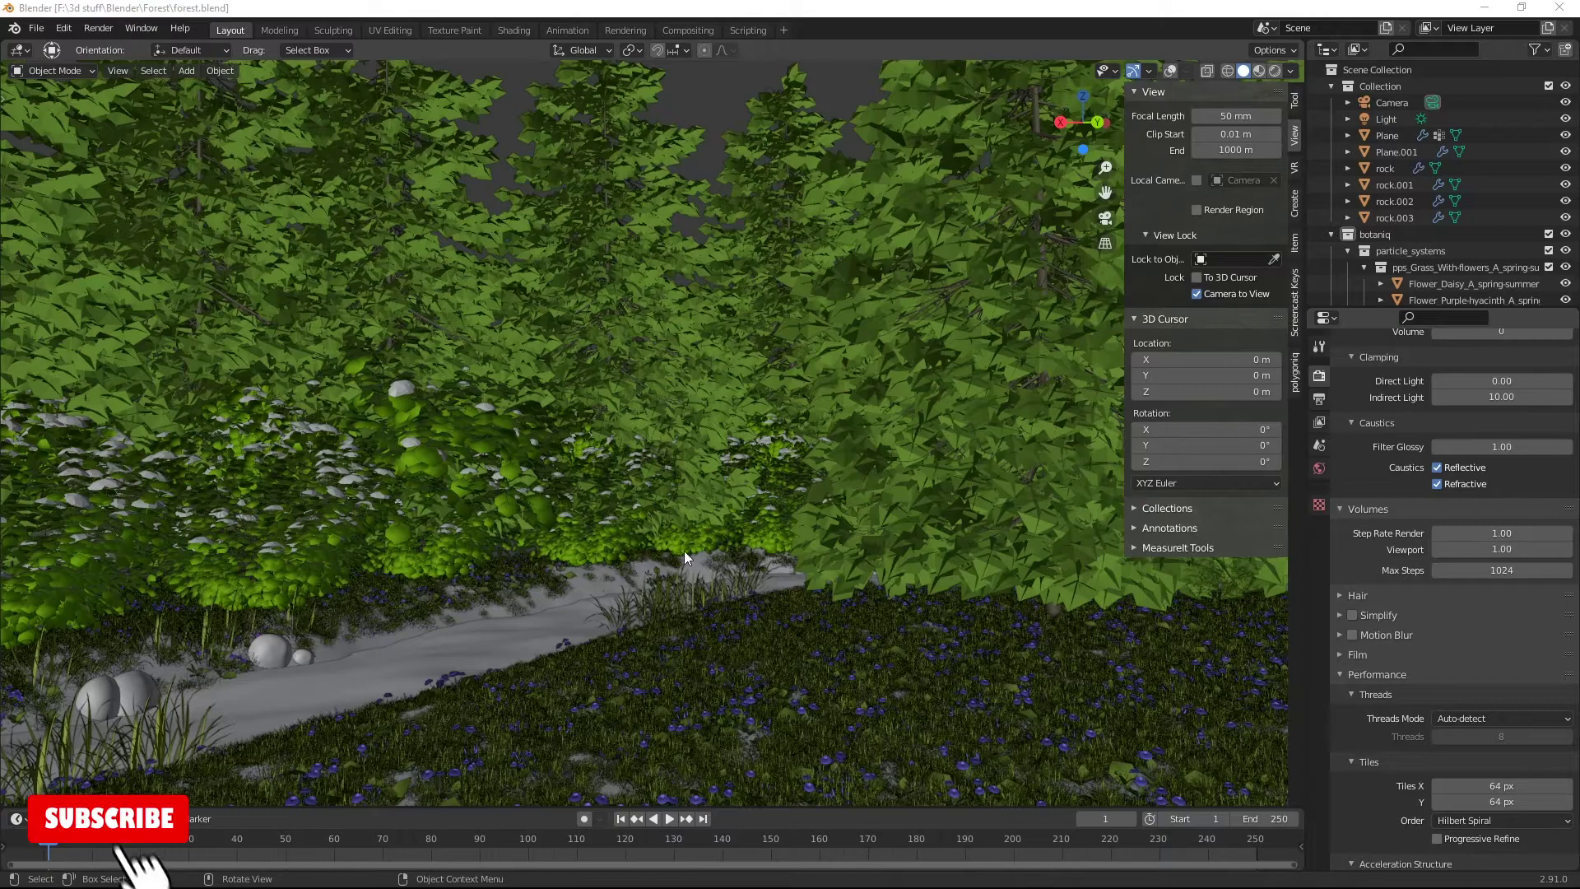
middle_drag(720, 608, 720, 608)
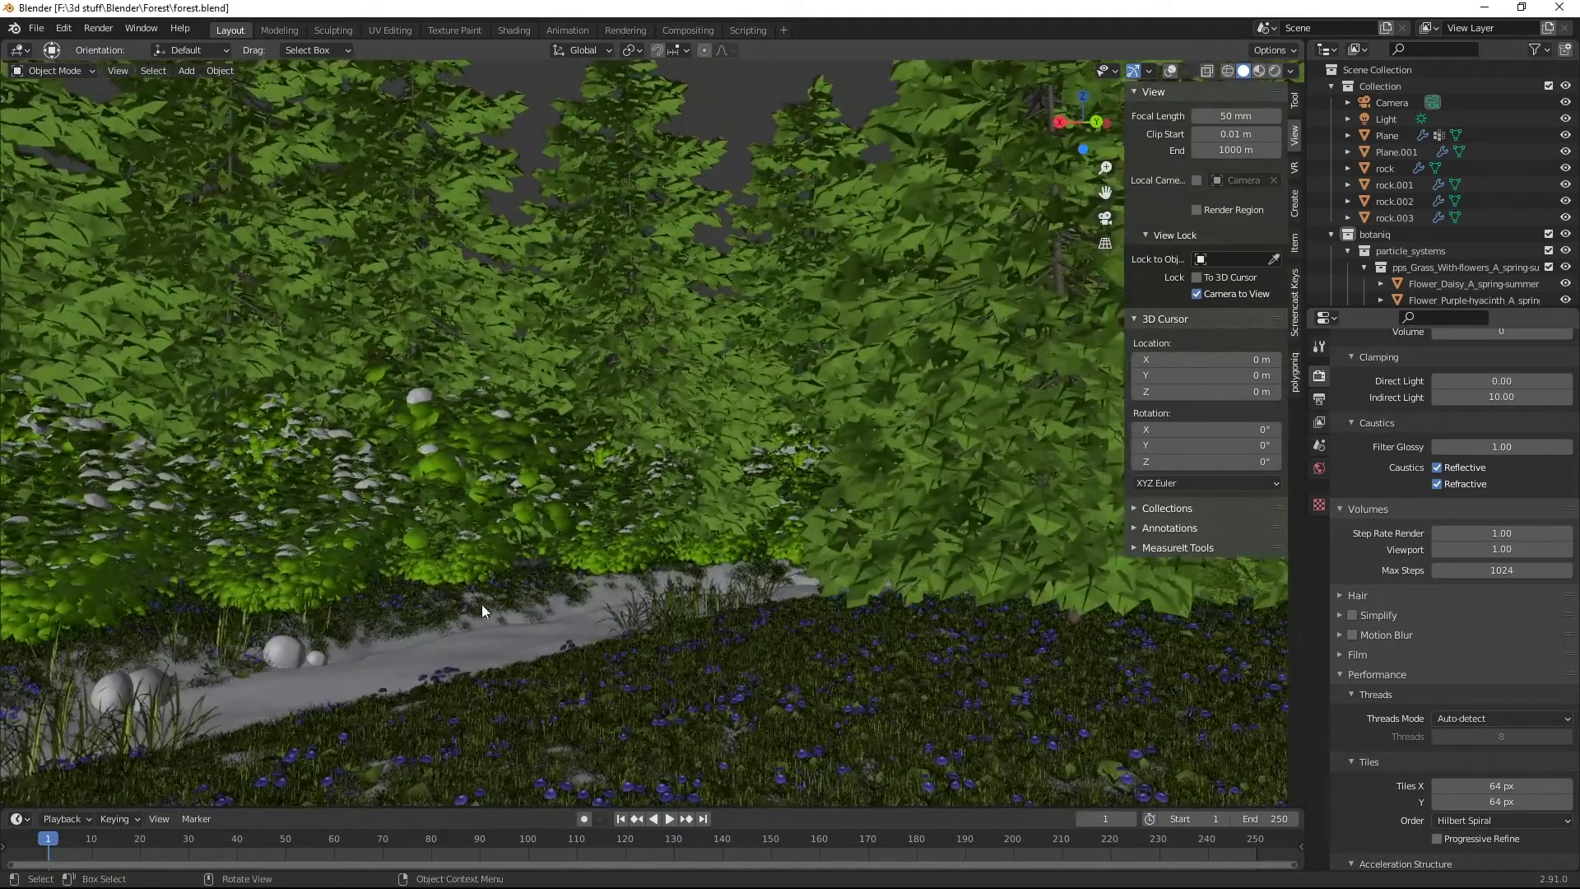
shift+middle_drag(478, 607, 478, 607)
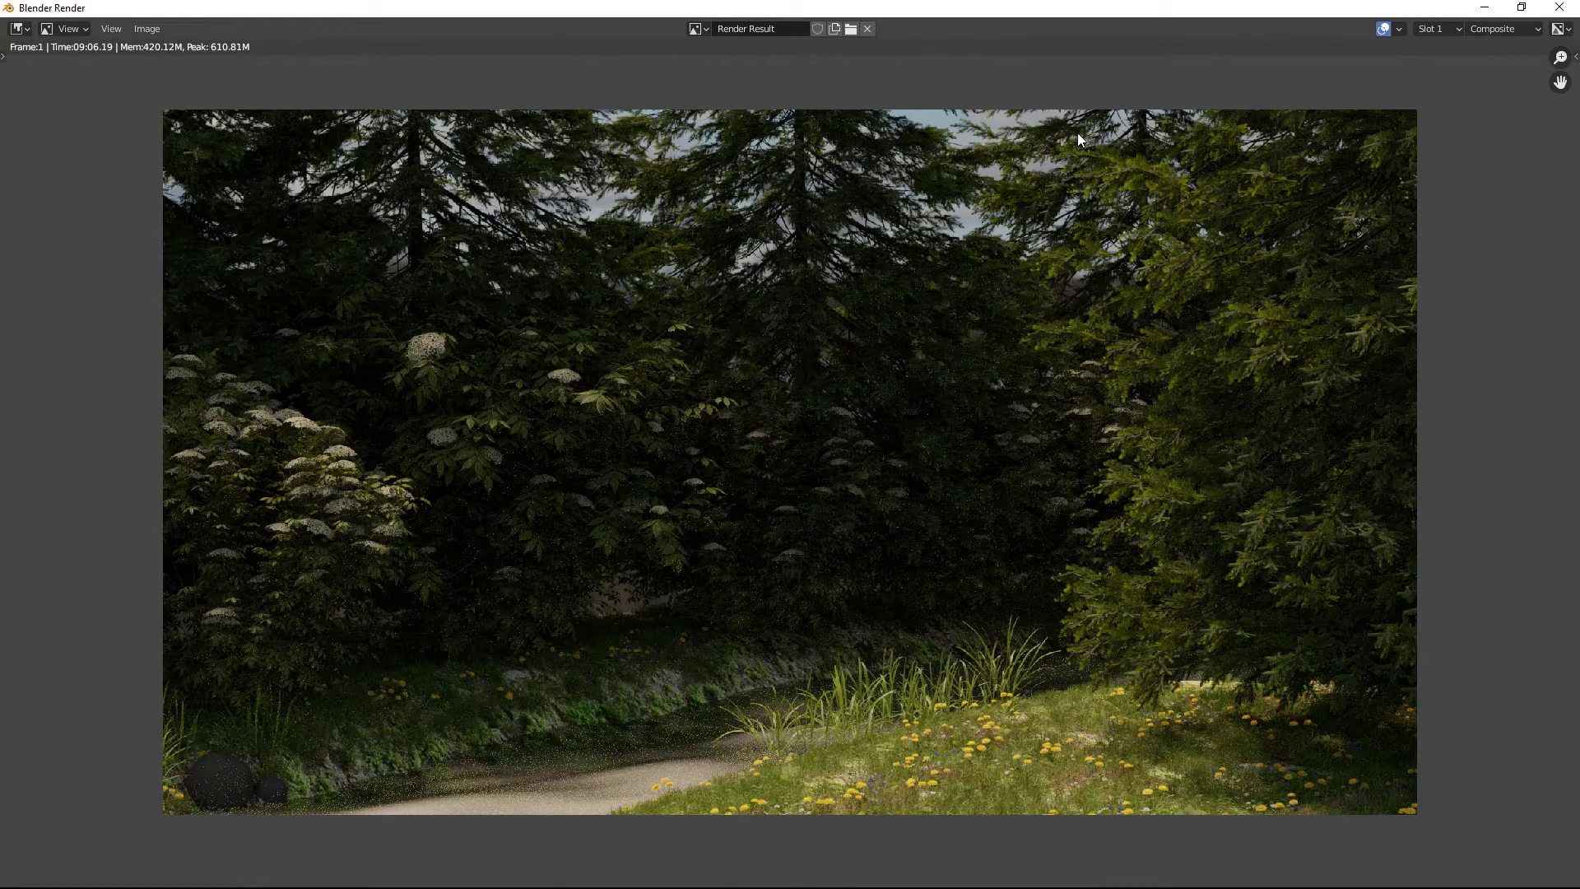
Restore the Blender Render result window, move it aside, and close it
drag(1065, 8, 939, 500)
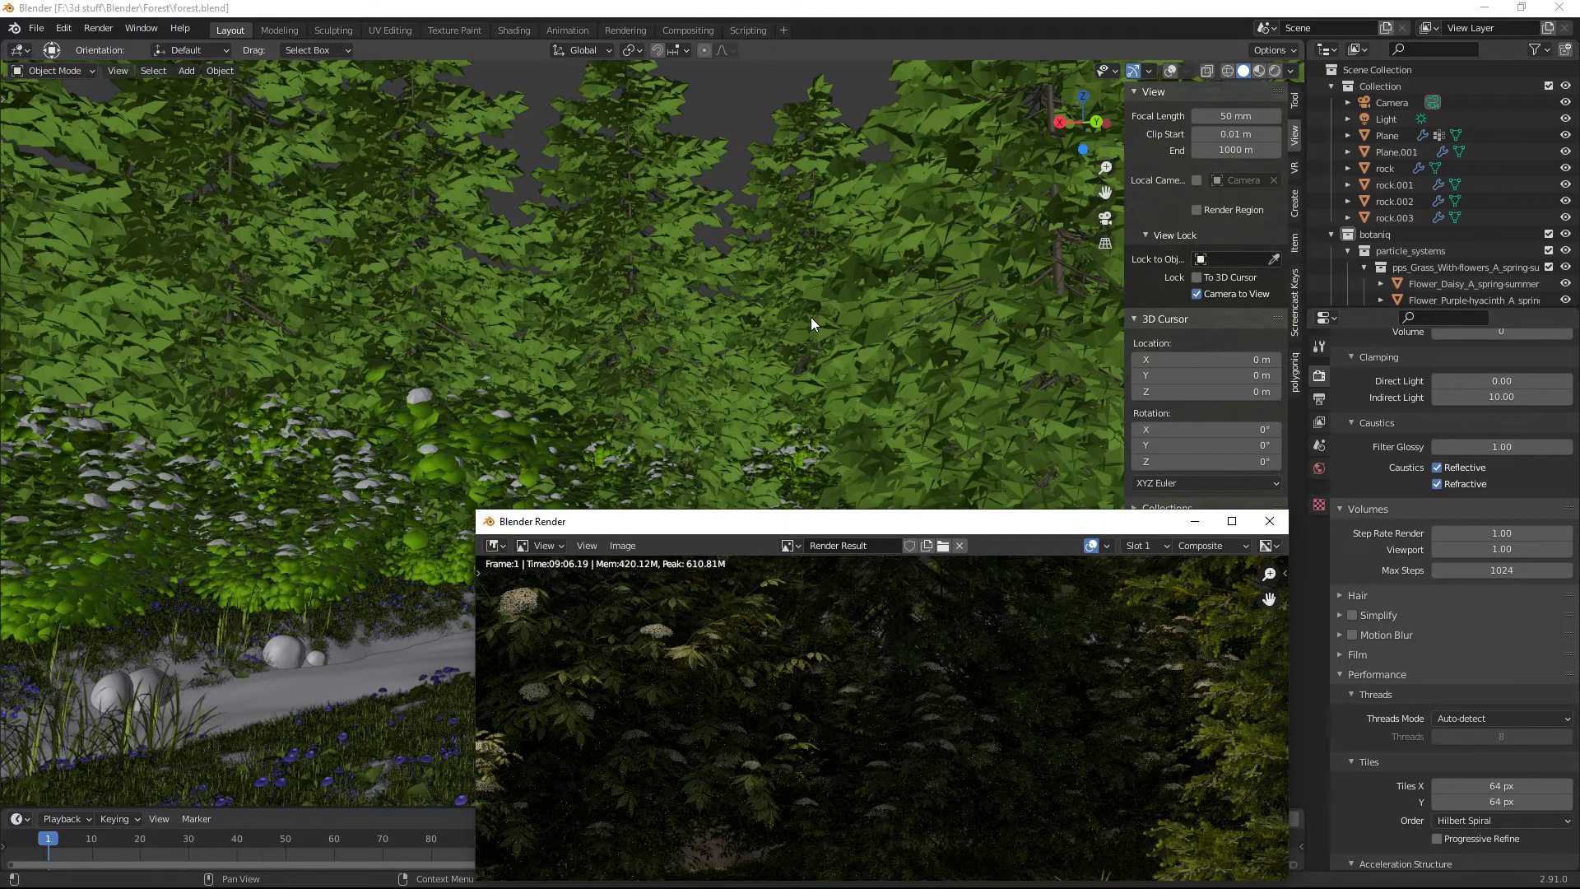
drag(1027, 523, 712, 172)
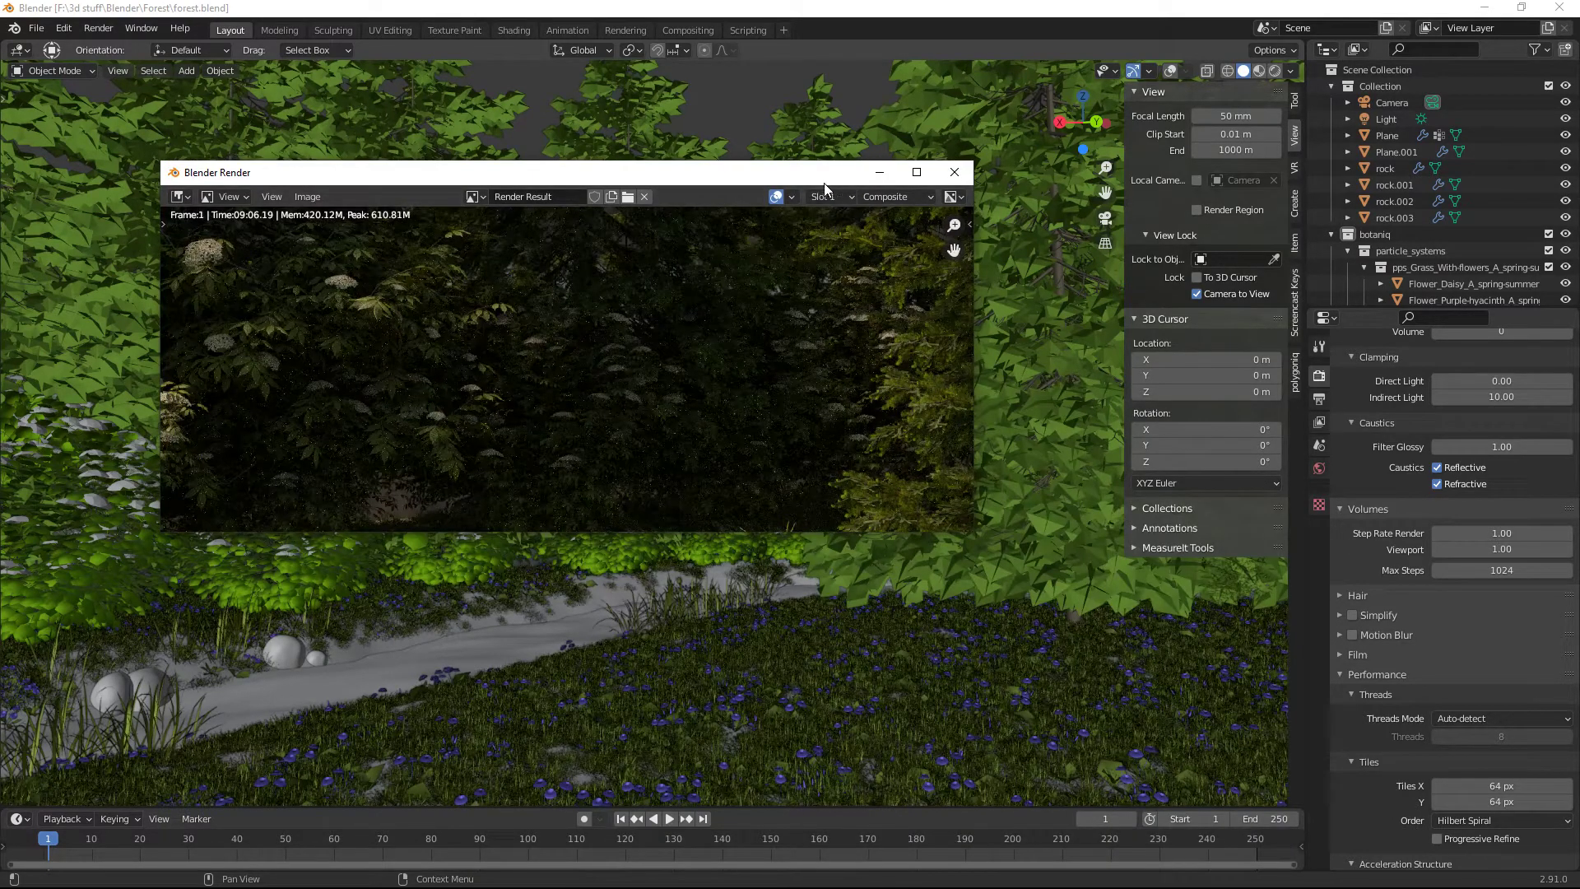
click(955, 171)
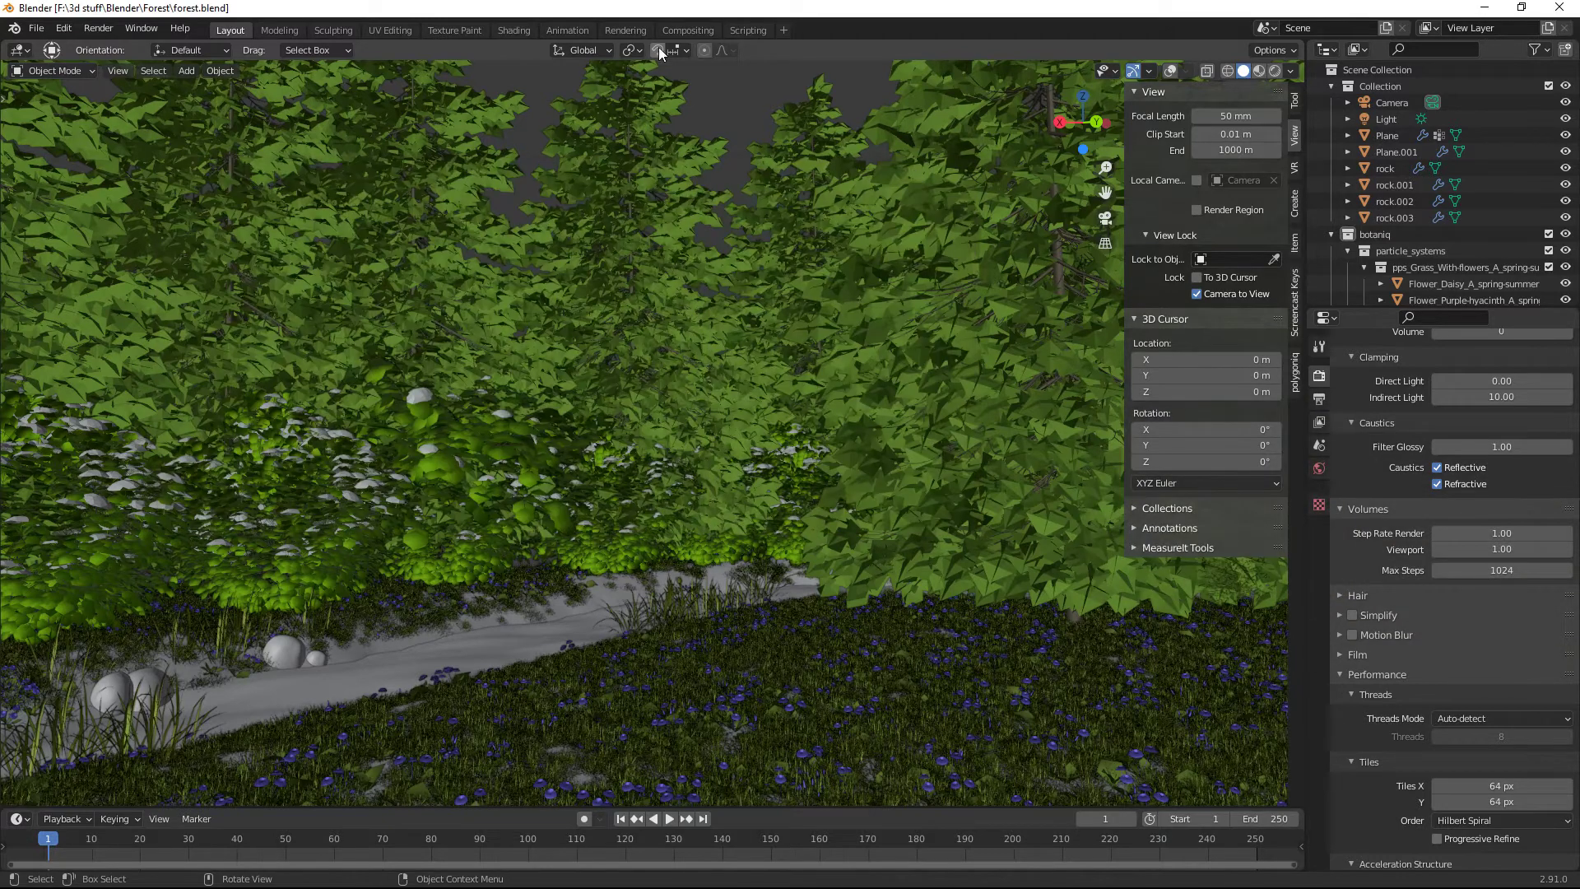
In the Compositing workspace, move Composite to the upper right and Viewer to the lower right
click(680, 30)
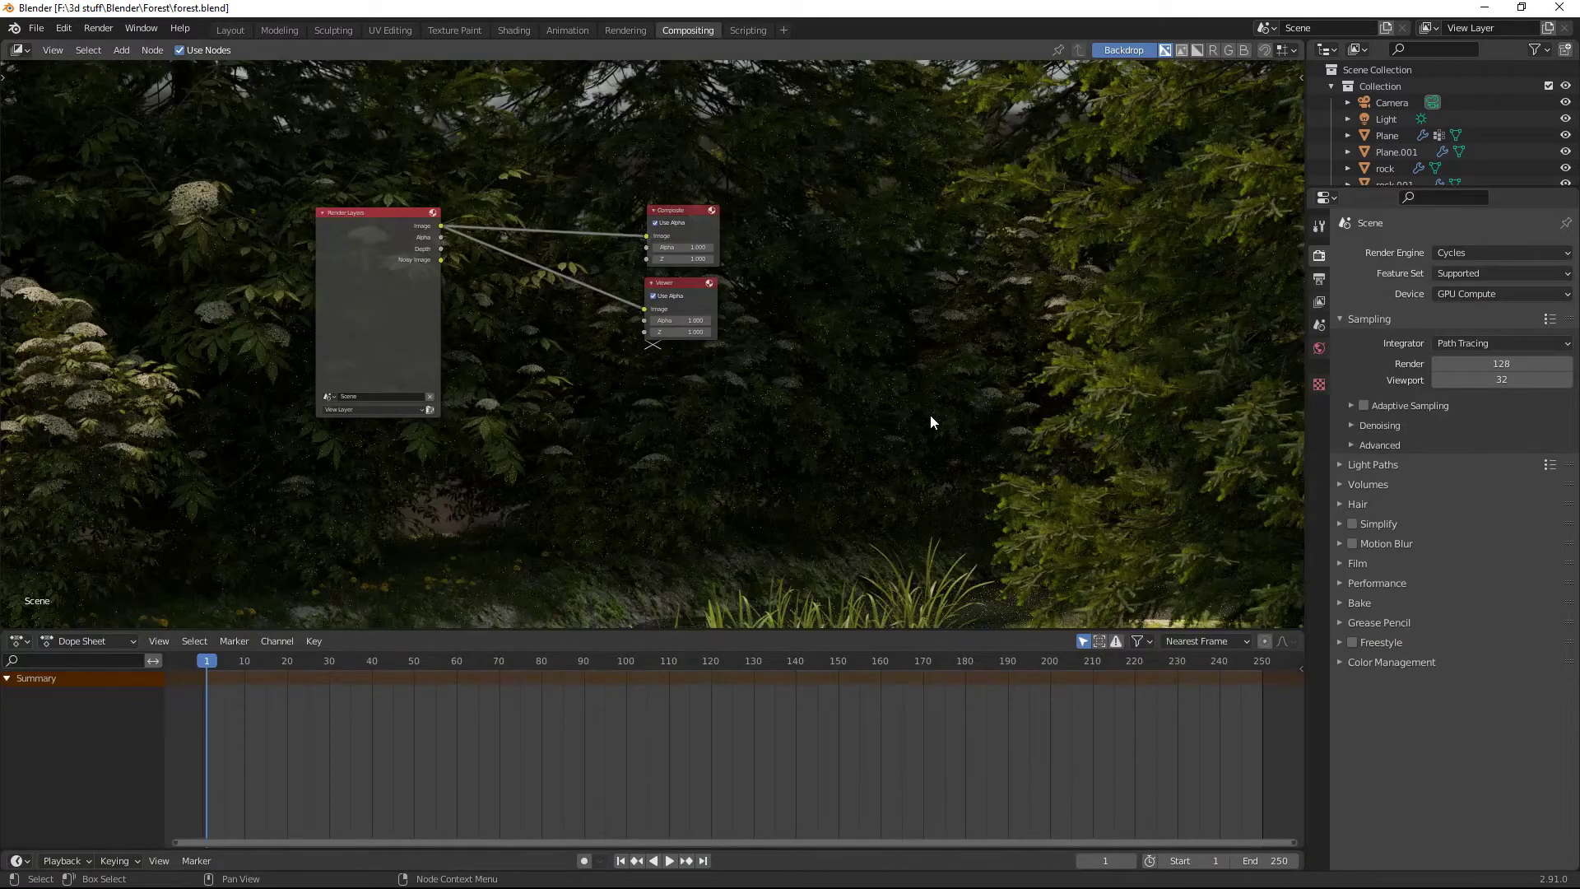
drag(685, 283, 784, 344)
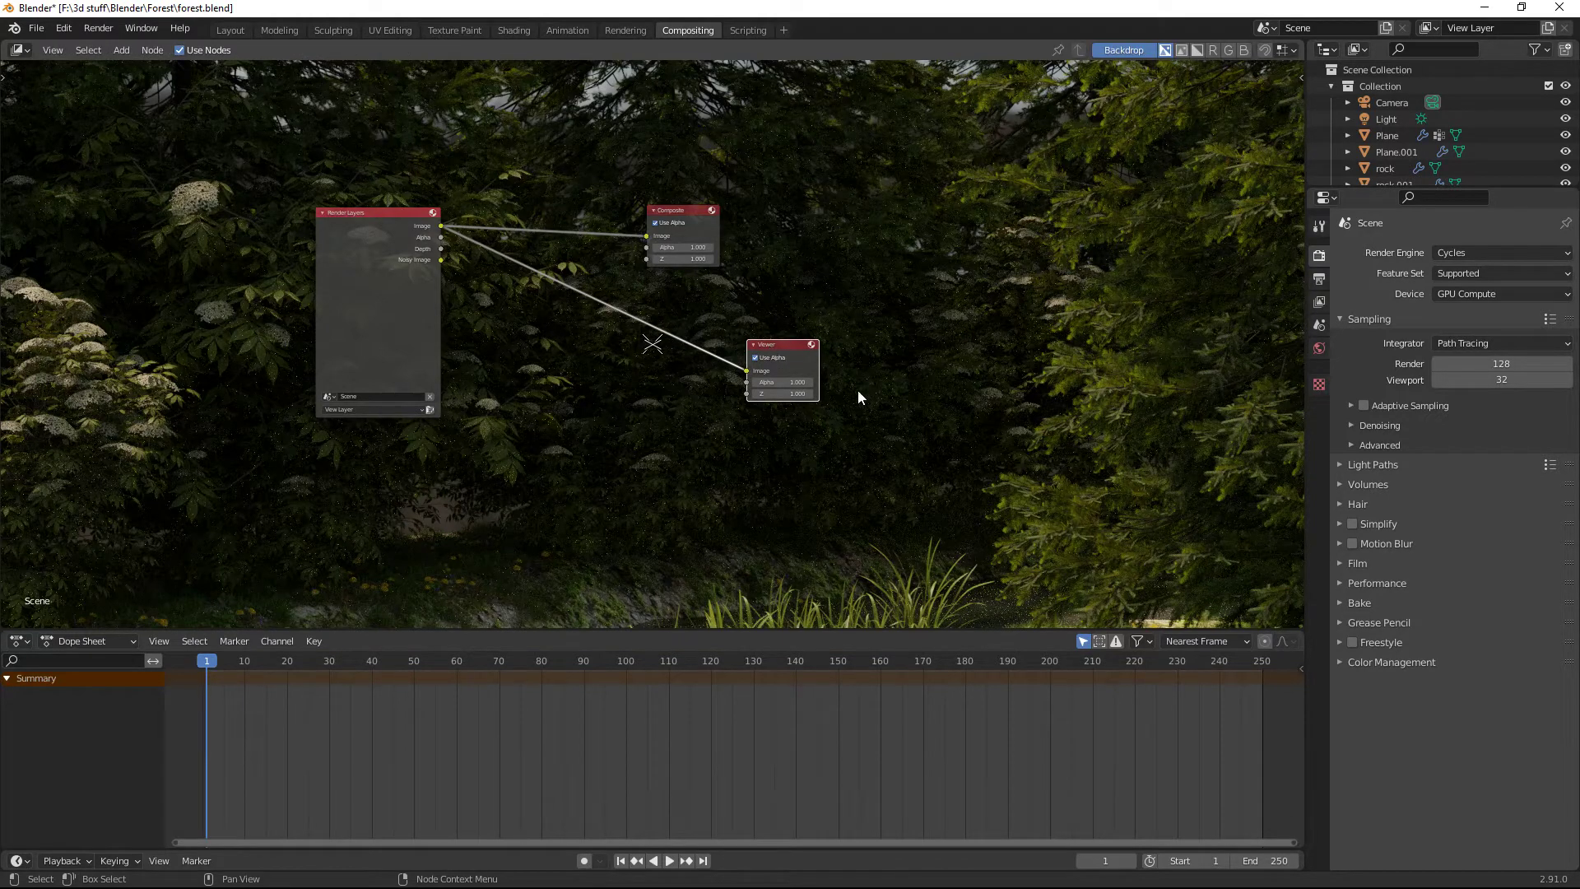
scroll(812, 394, up, 2)
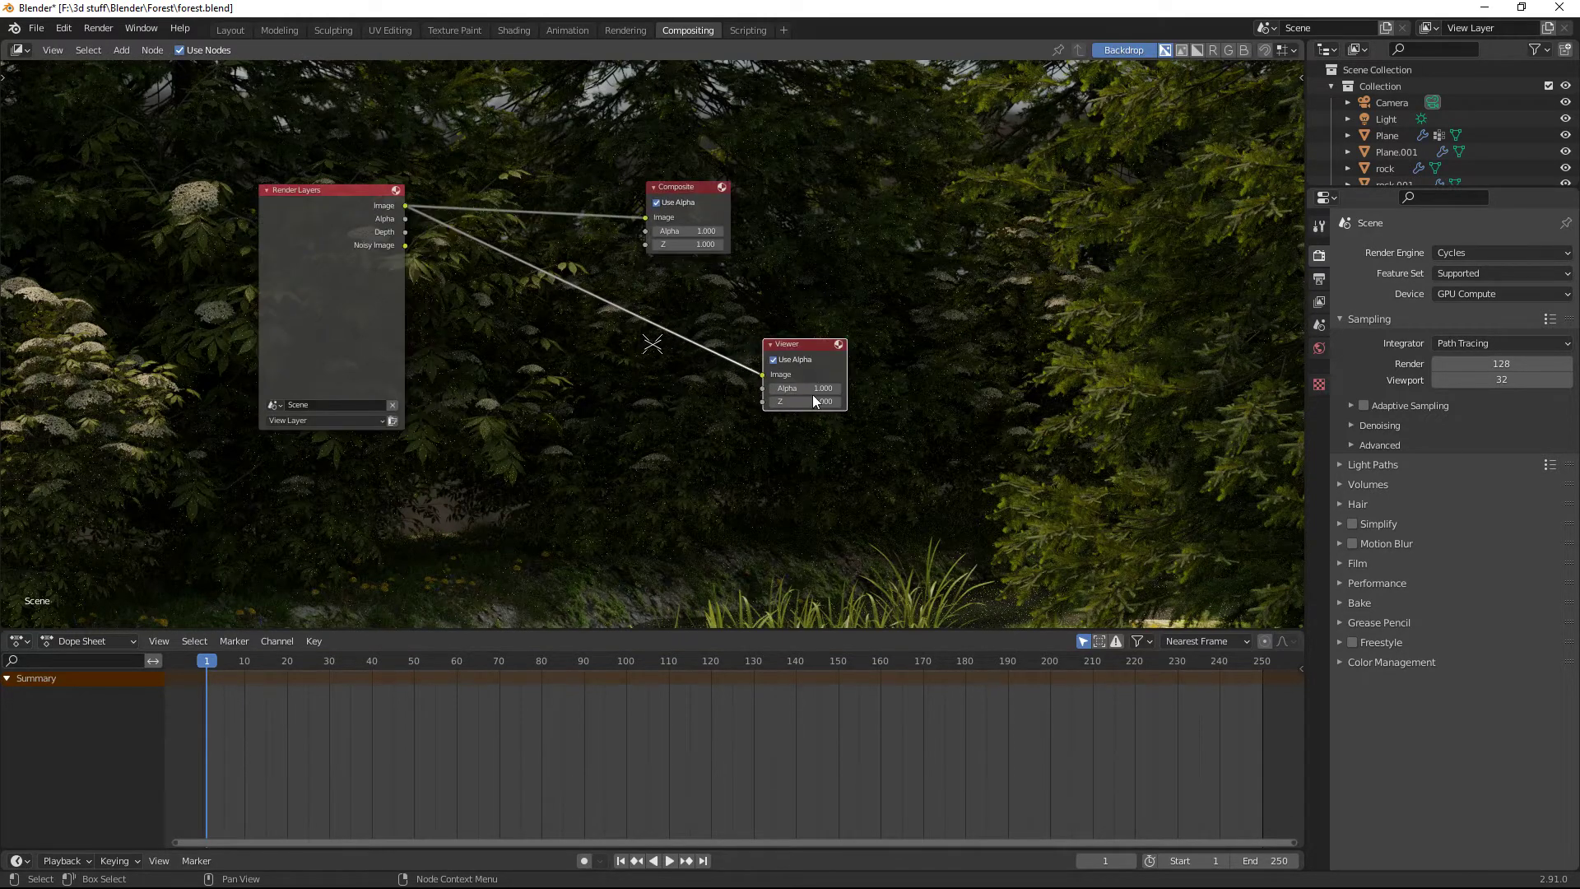
key(shift+a)
click(886, 459)
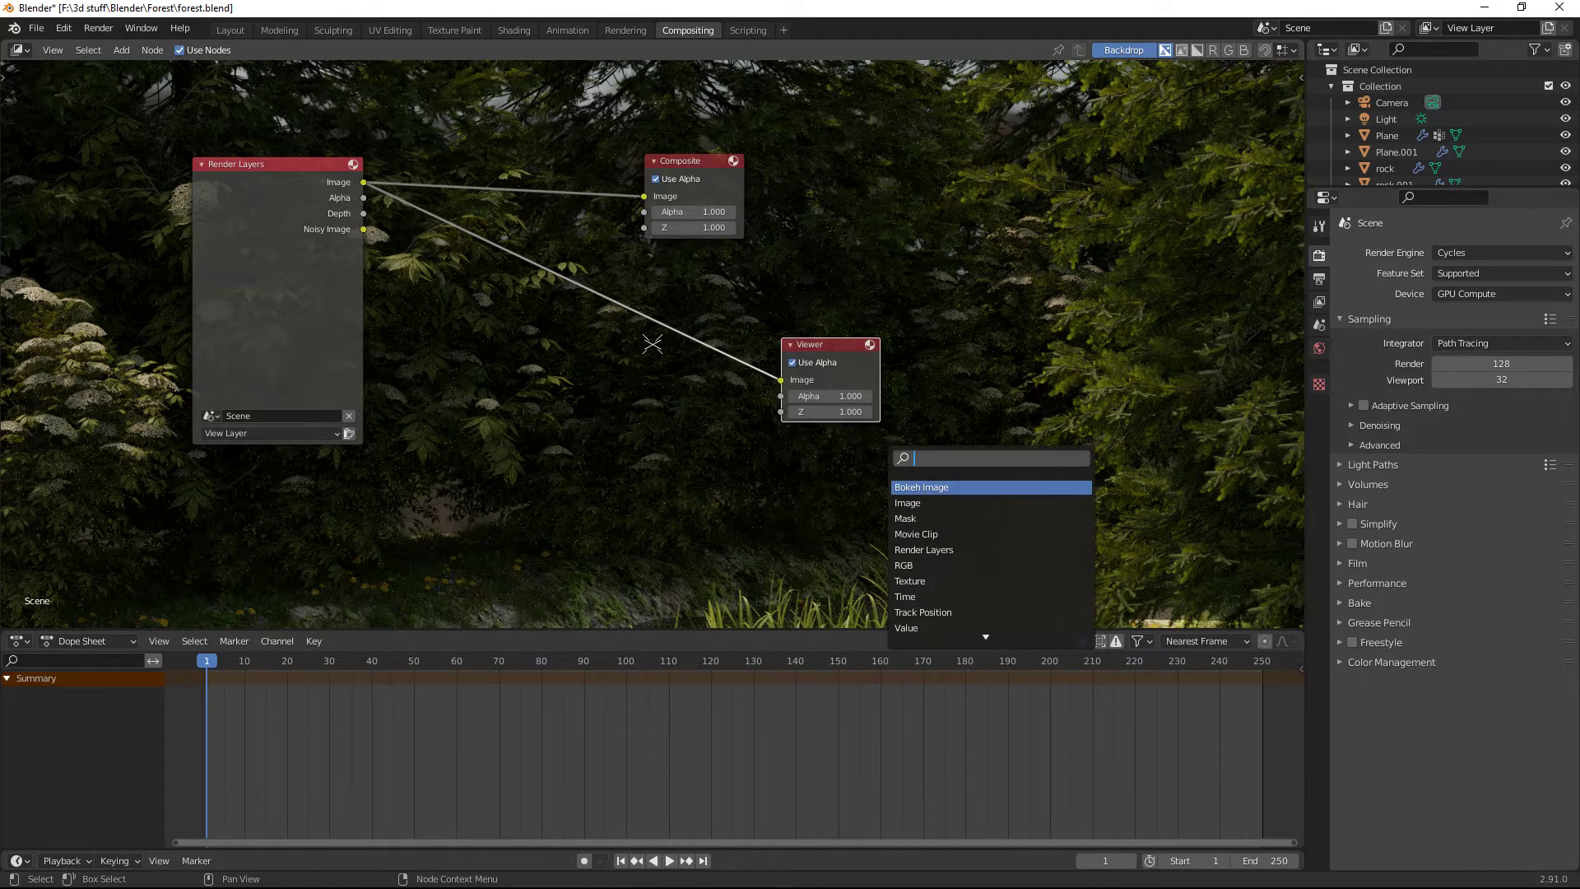
text(view)
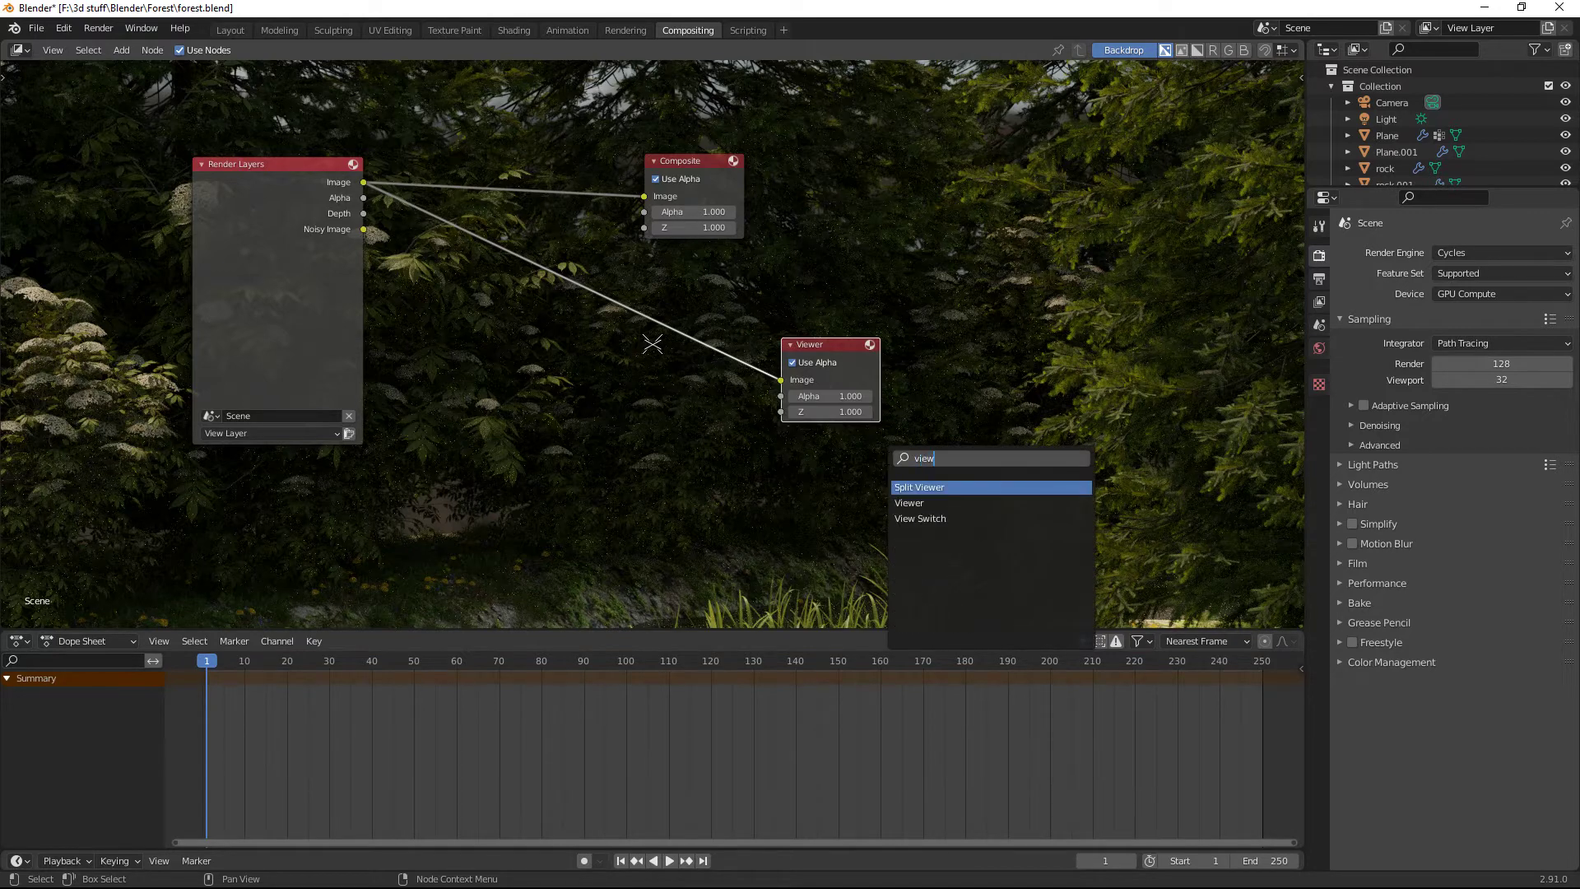
key(Escape)
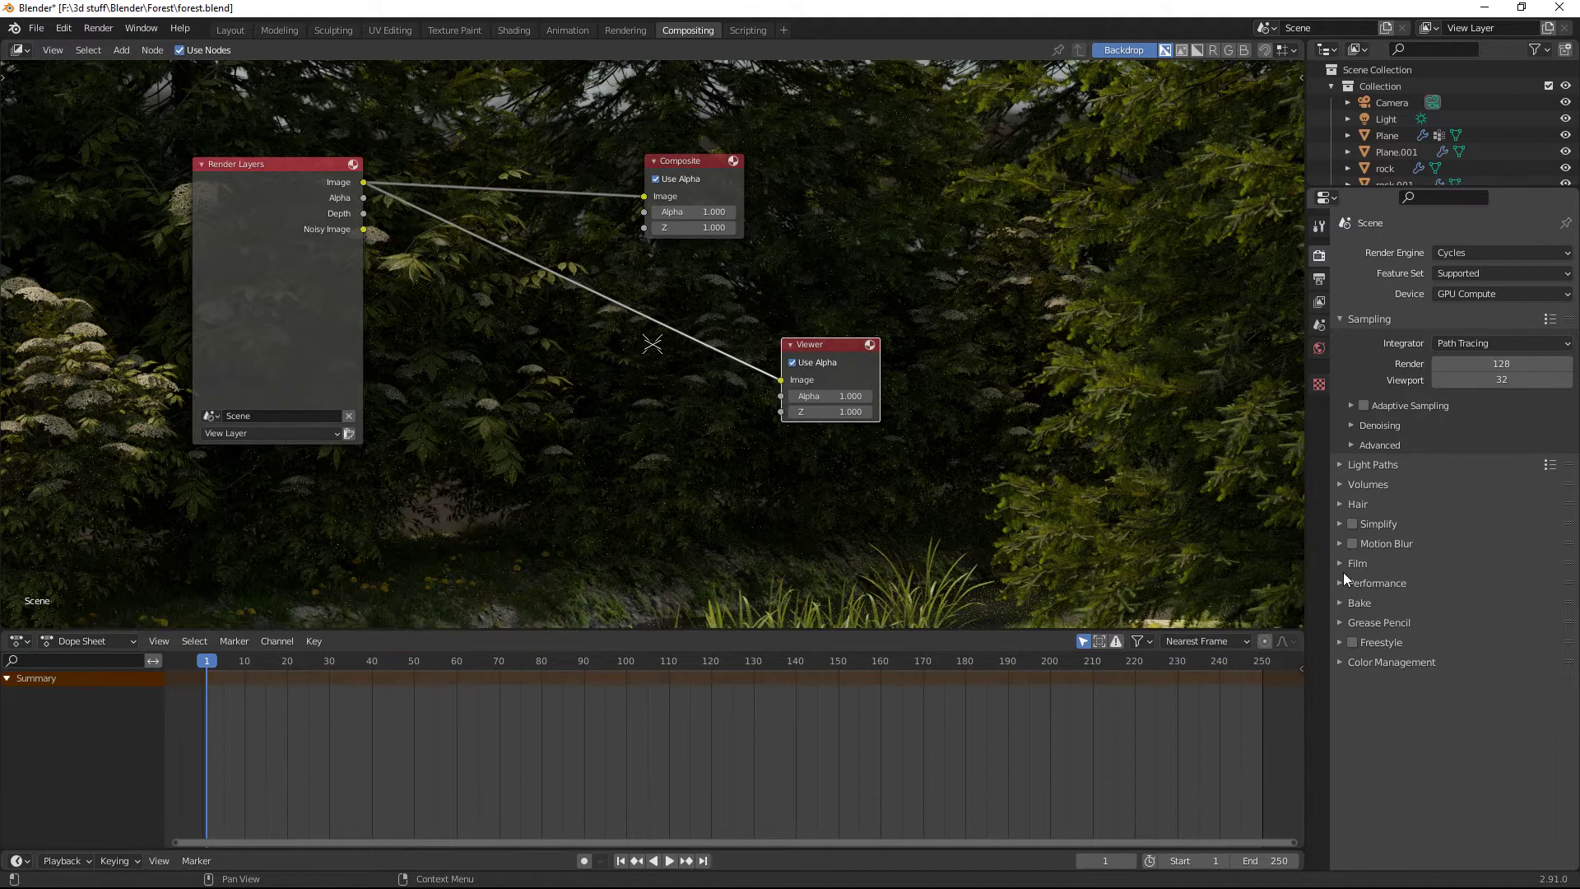
drag(701, 162, 1080, 114)
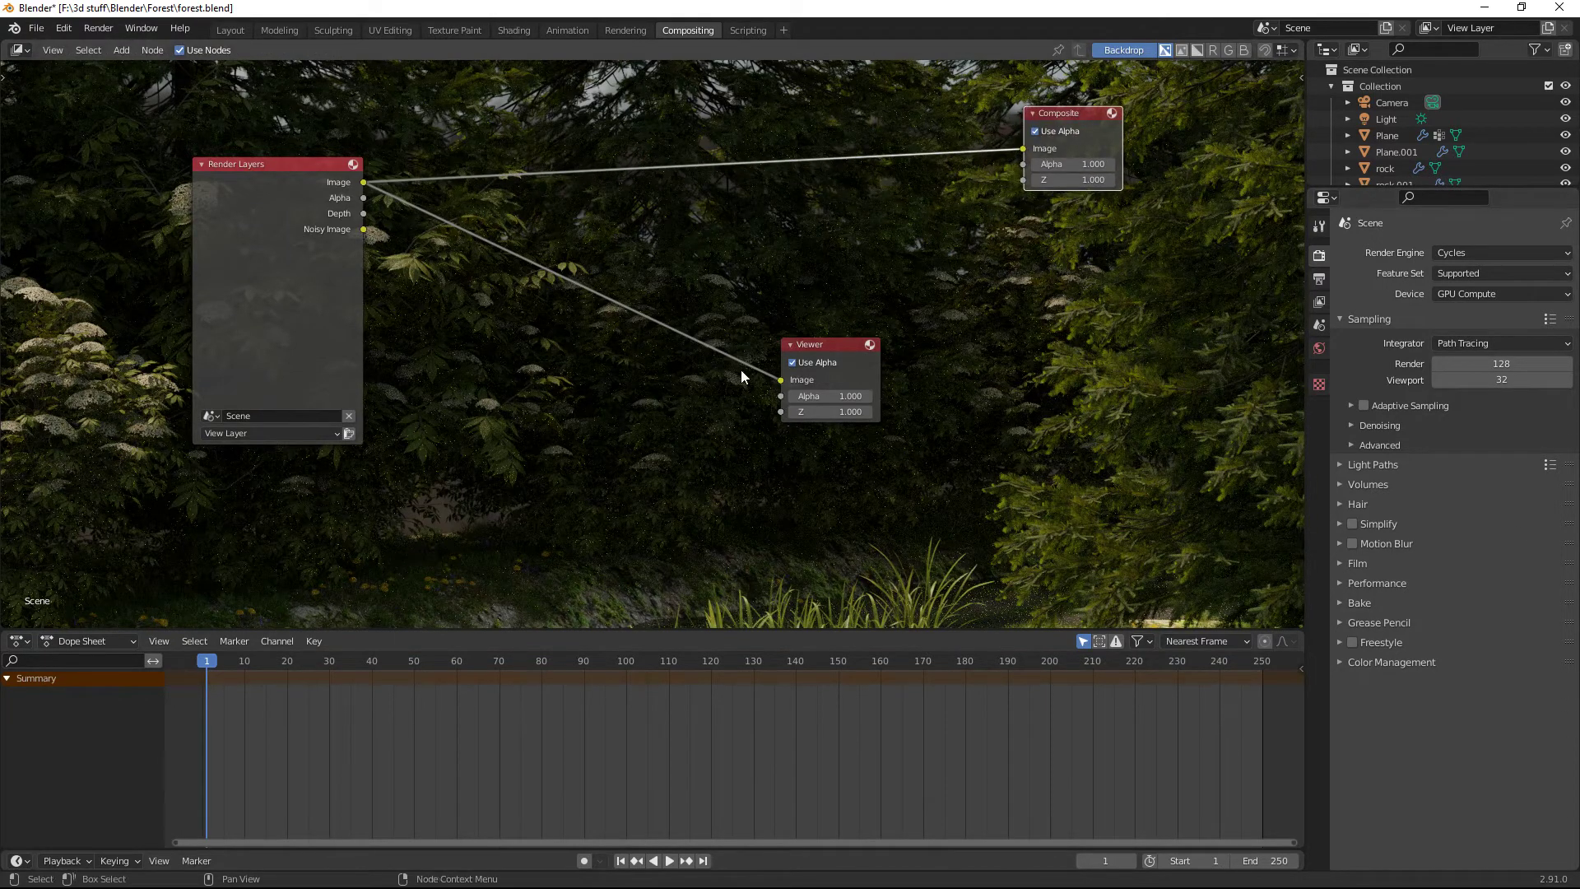
drag(838, 342, 1141, 401)
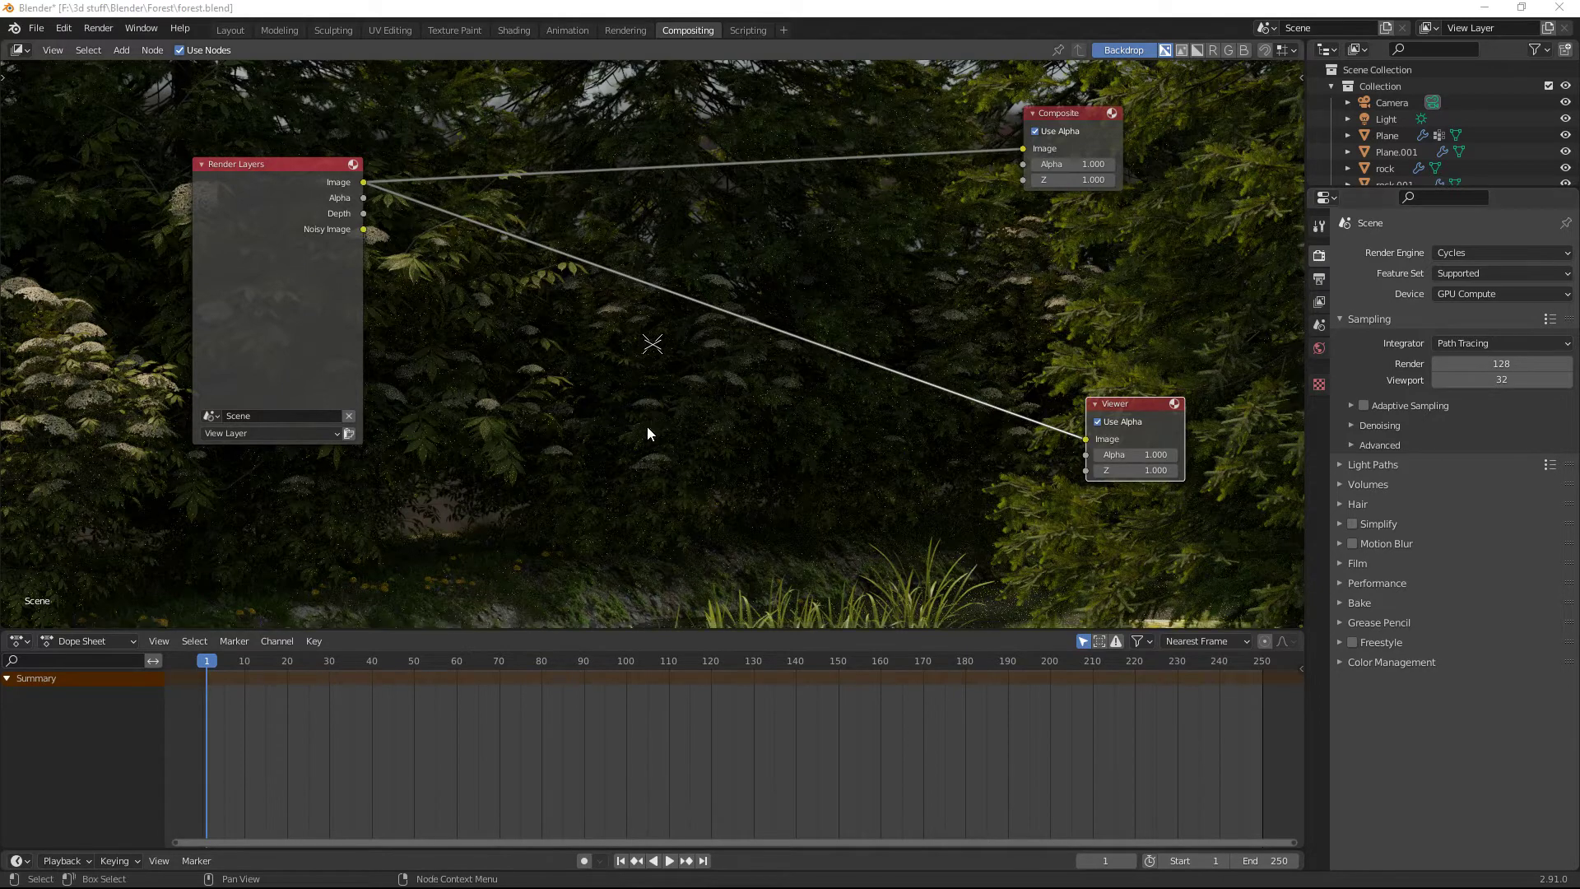
Add a Sun Beams node and connect the Render Layers Image output to it
click(516, 365)
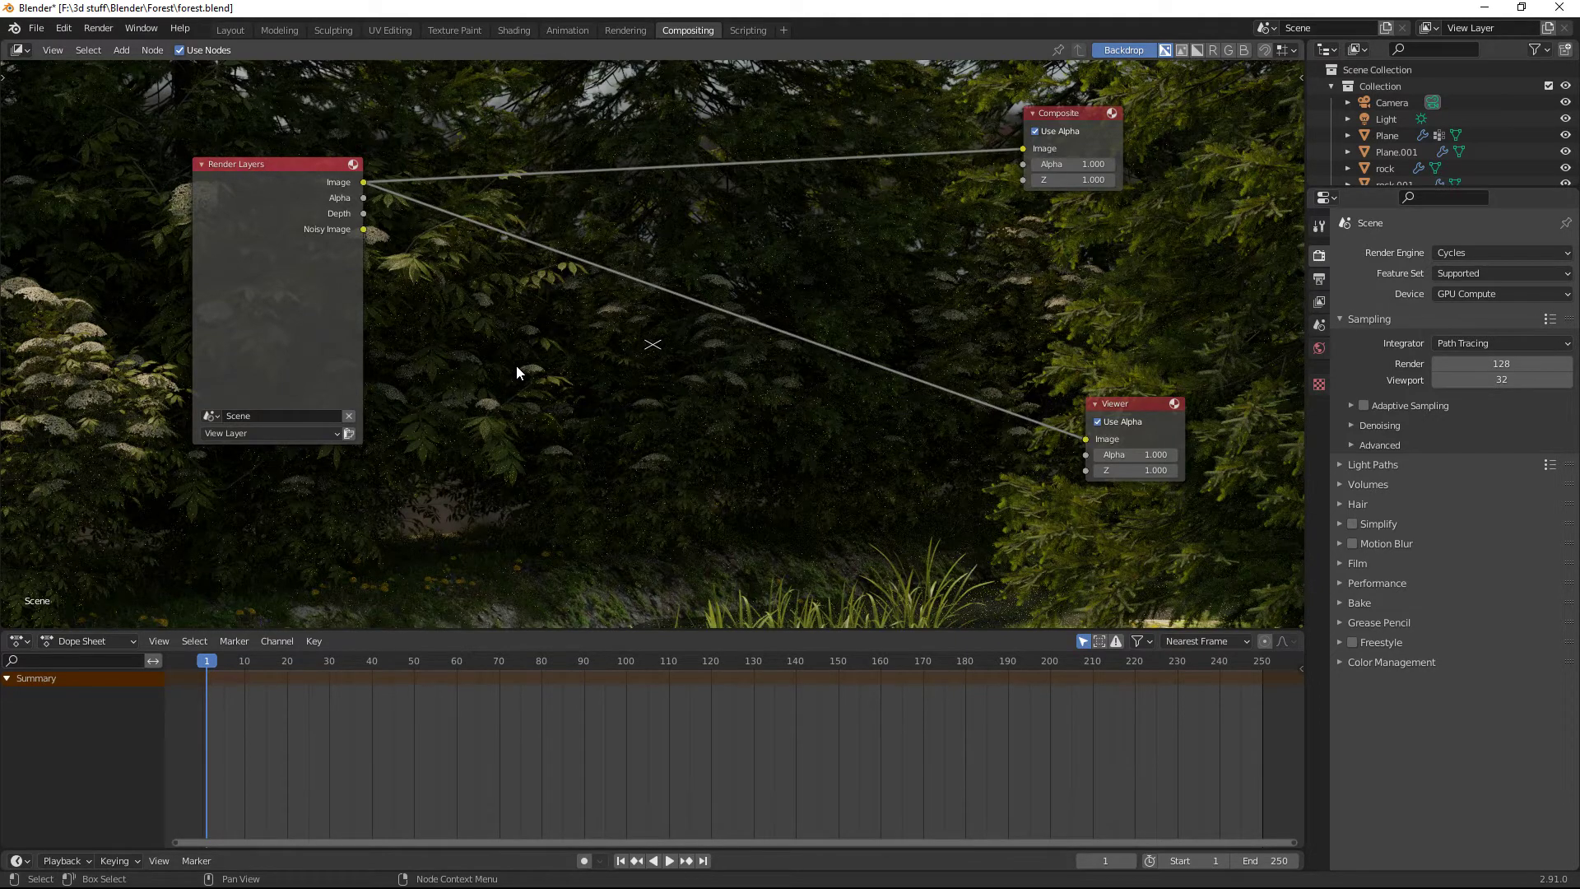
key(shift+a)
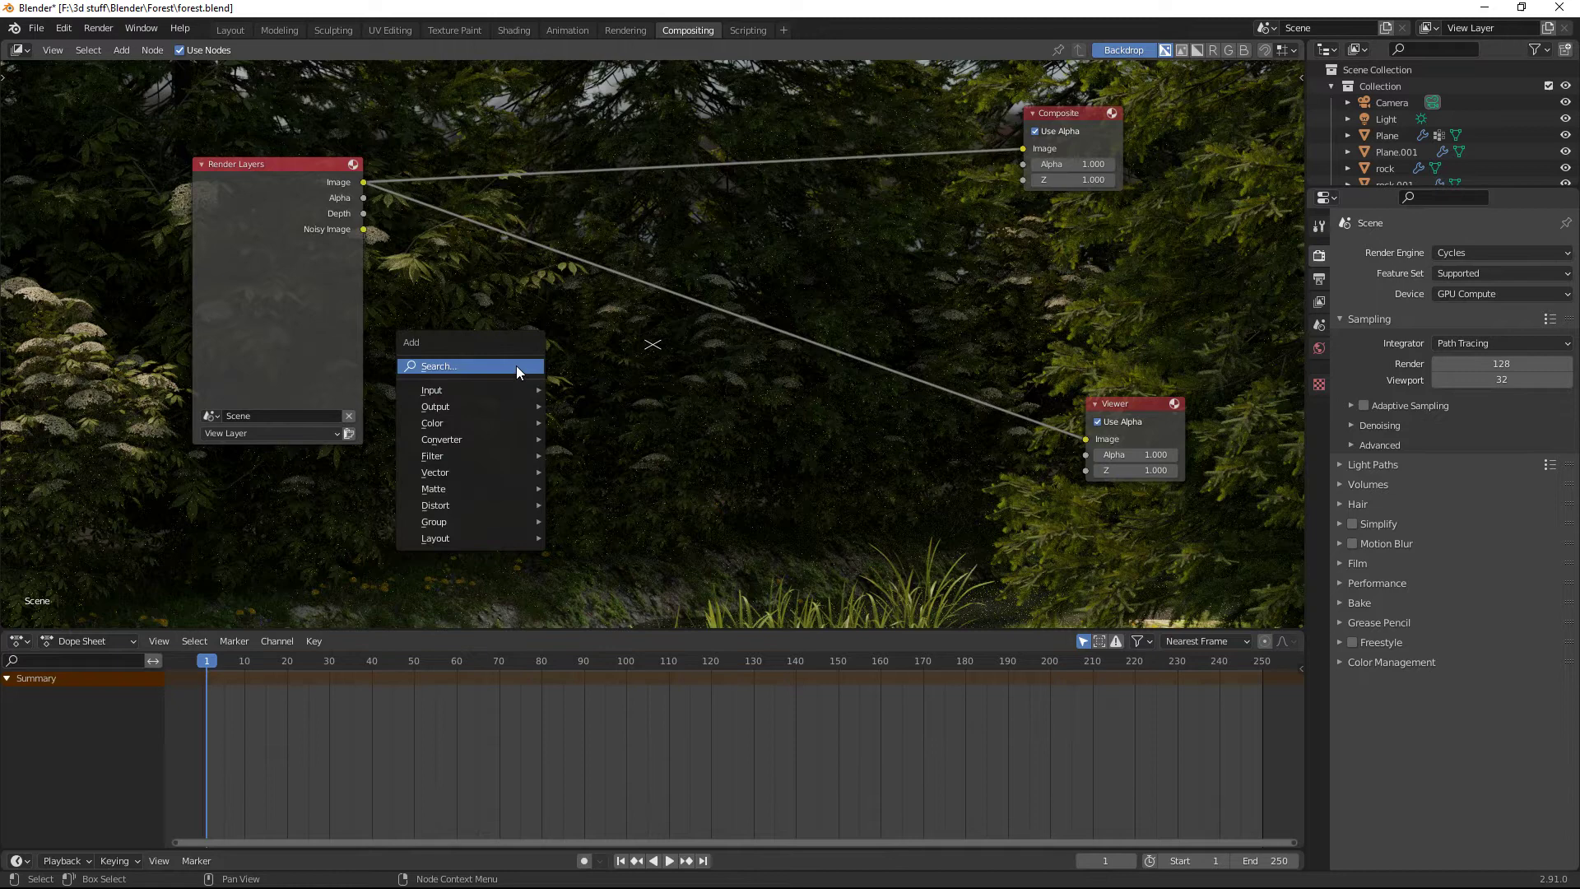
click(517, 366)
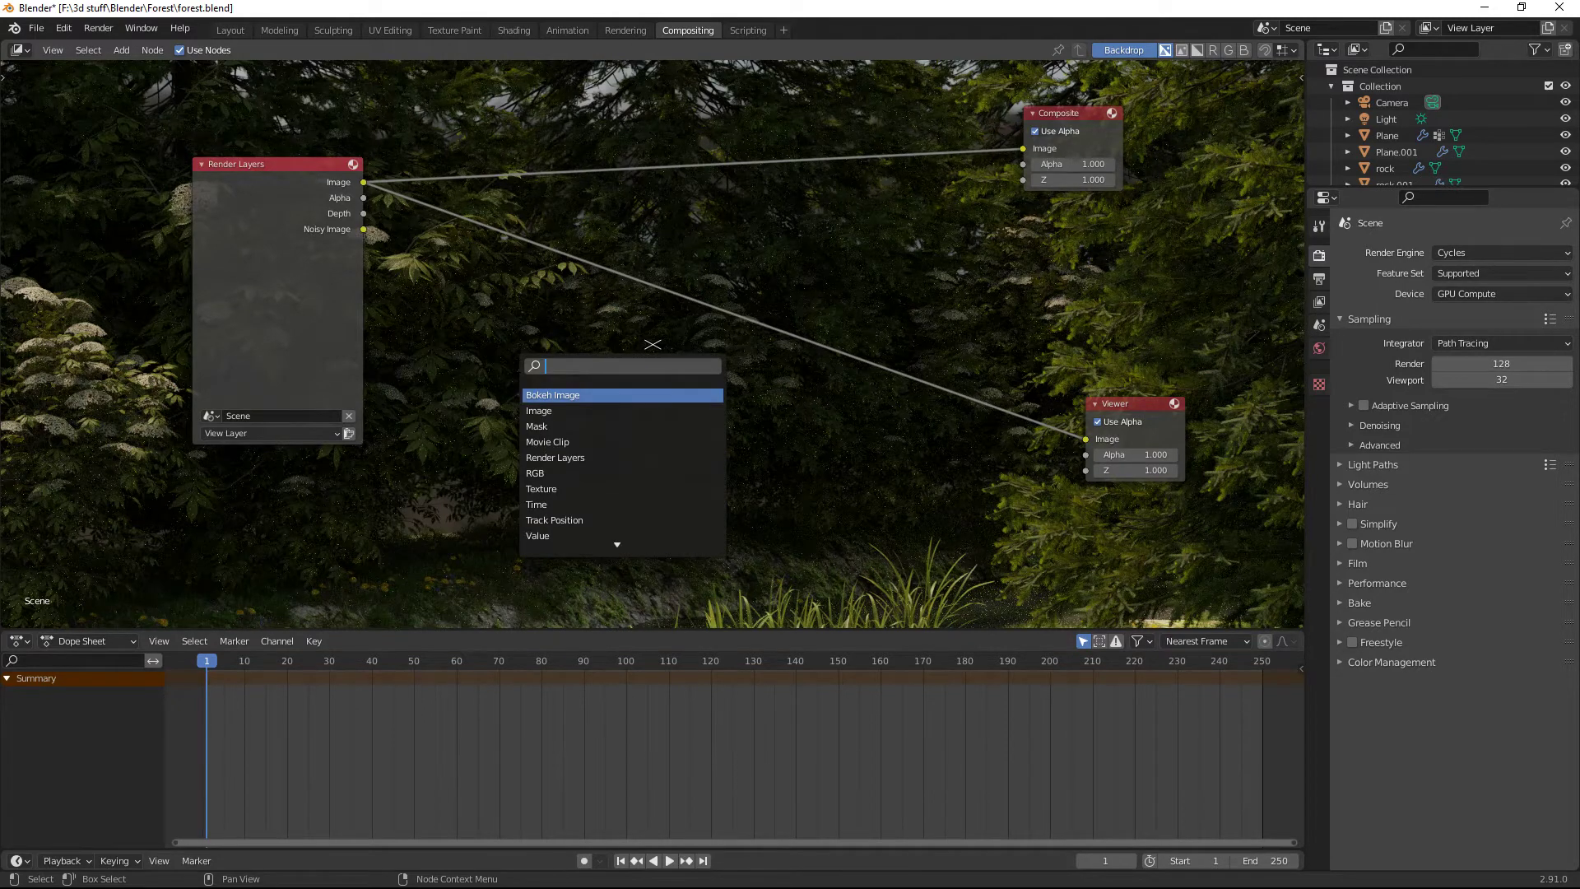
text(sun)
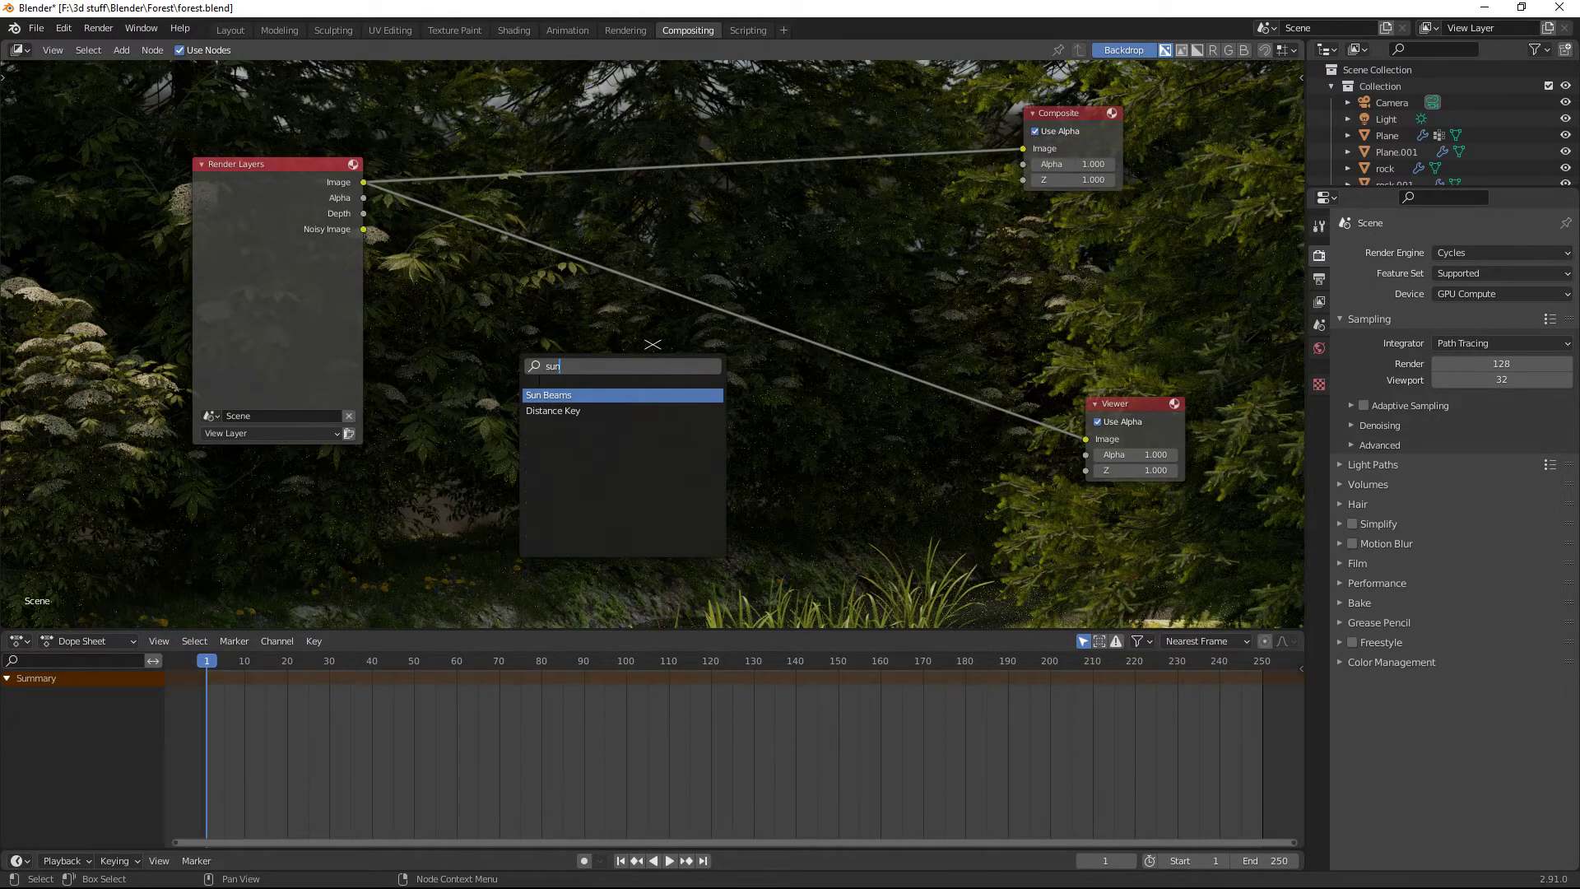
click(551, 395)
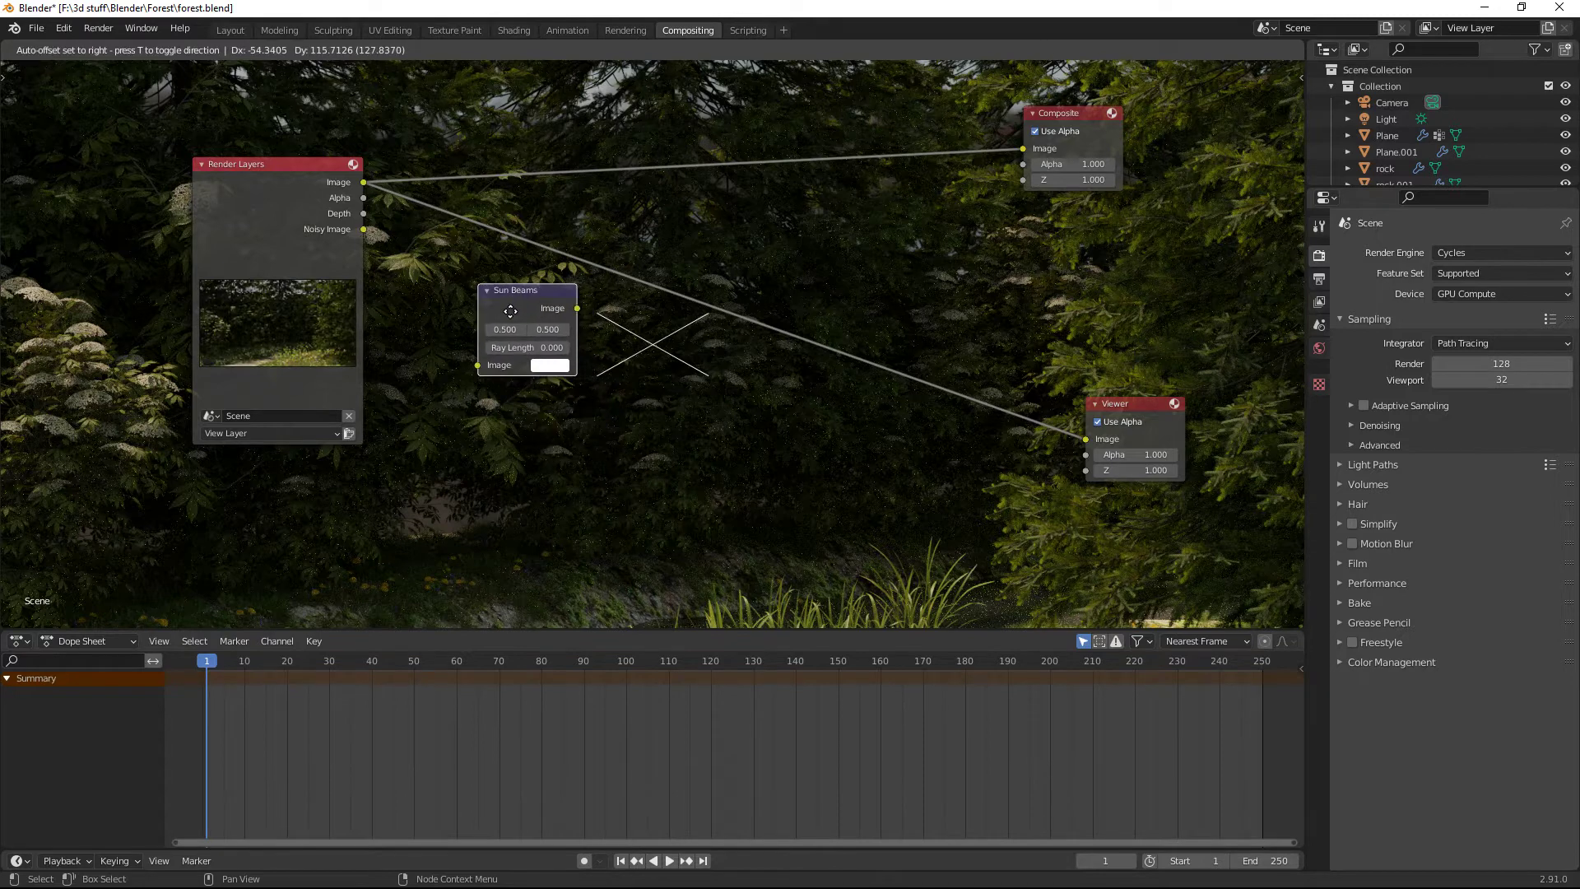
click(509, 311)
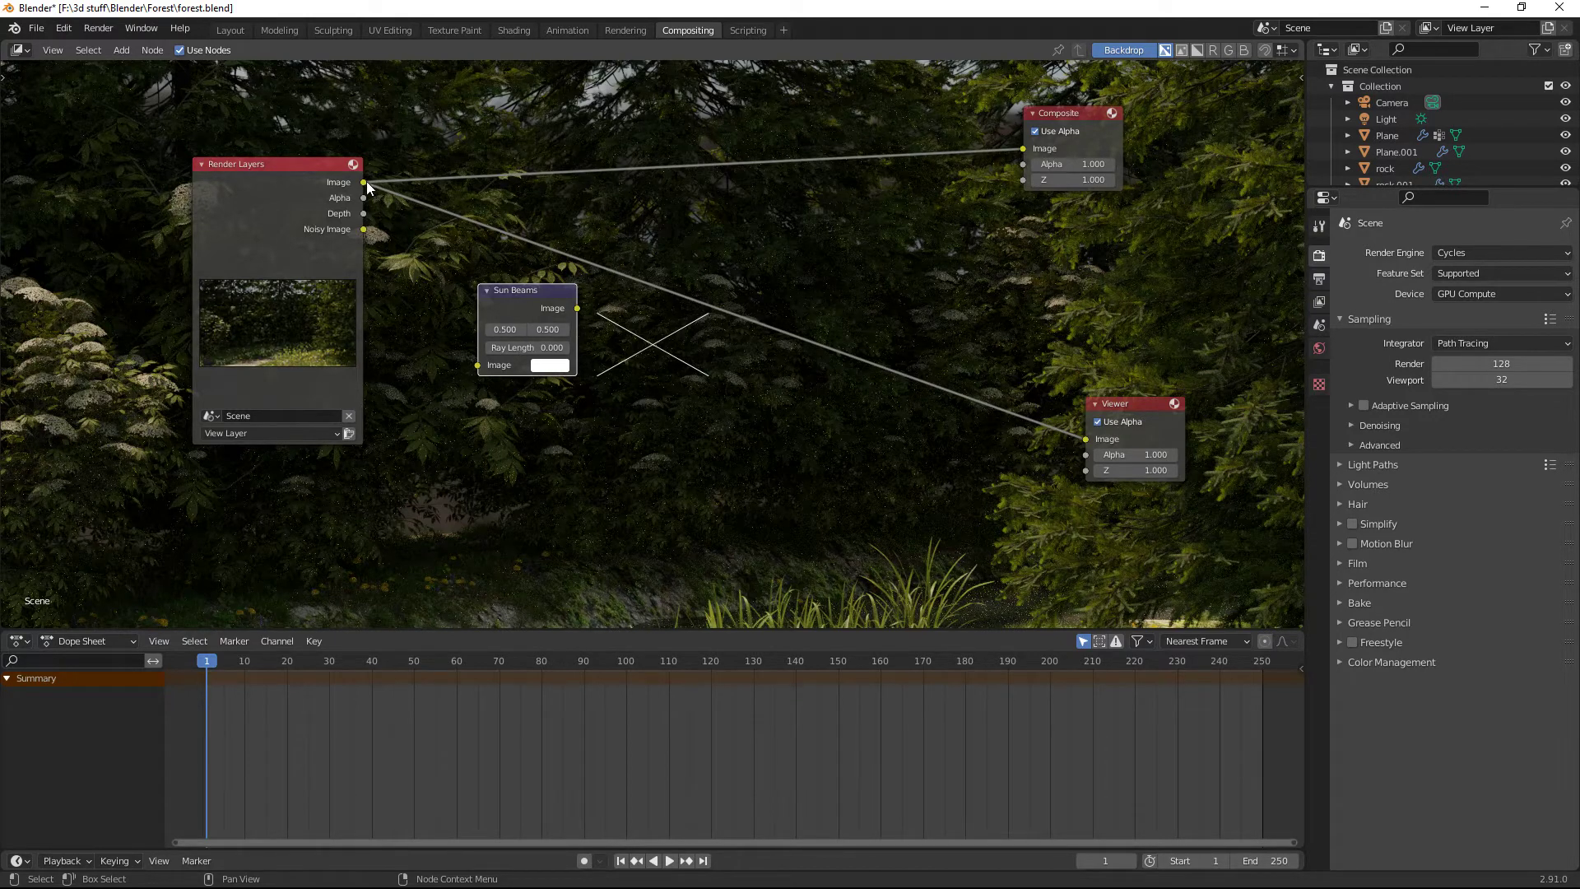
drag(363, 181, 476, 364)
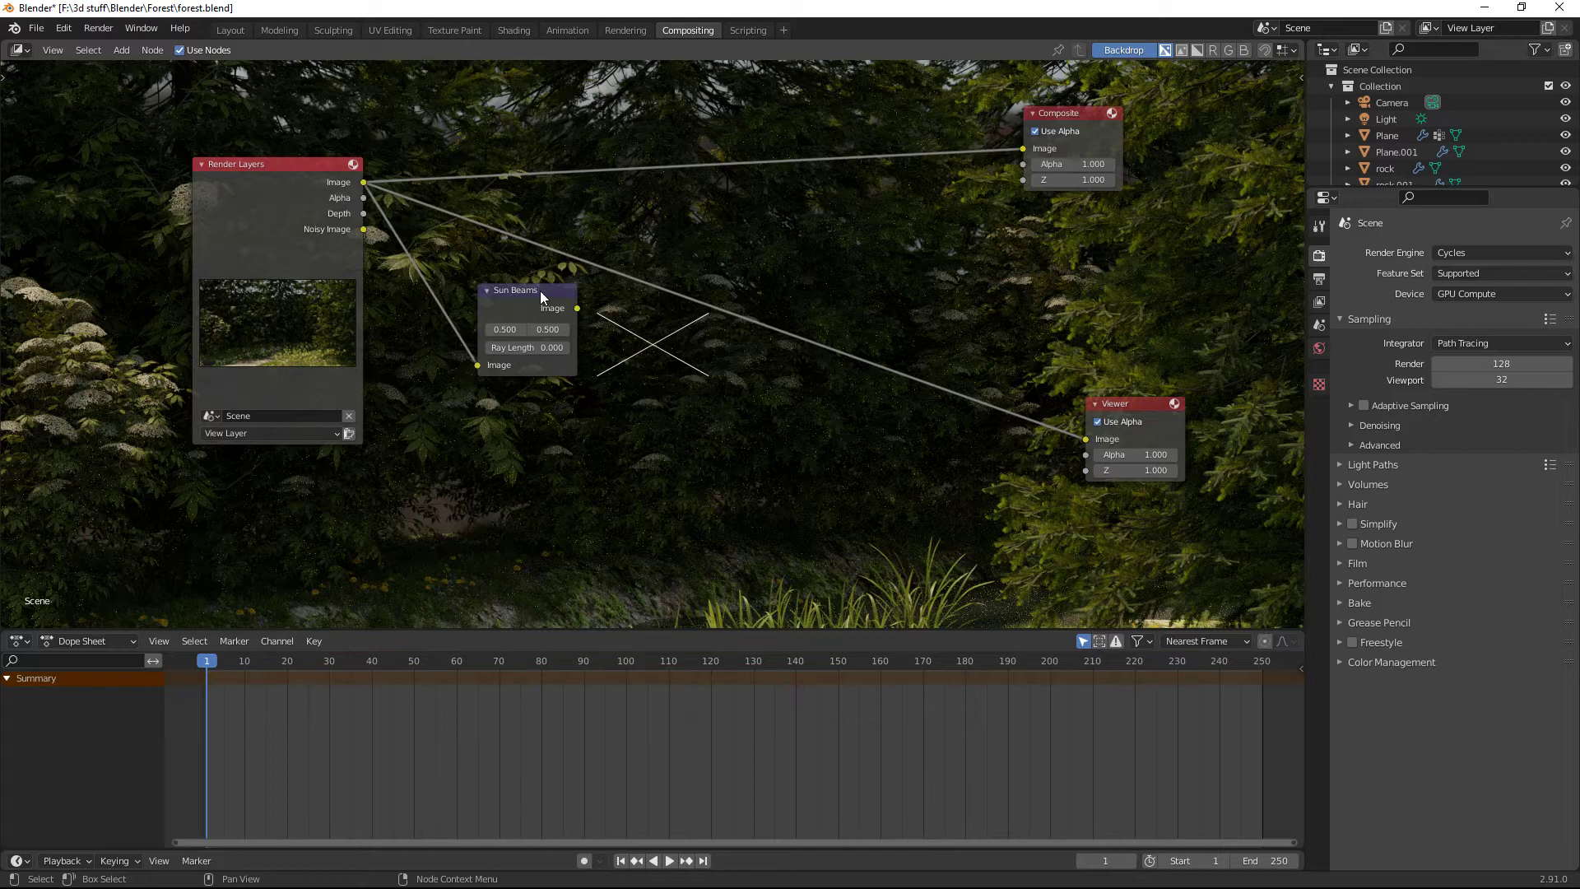
drag(533, 291, 505, 284)
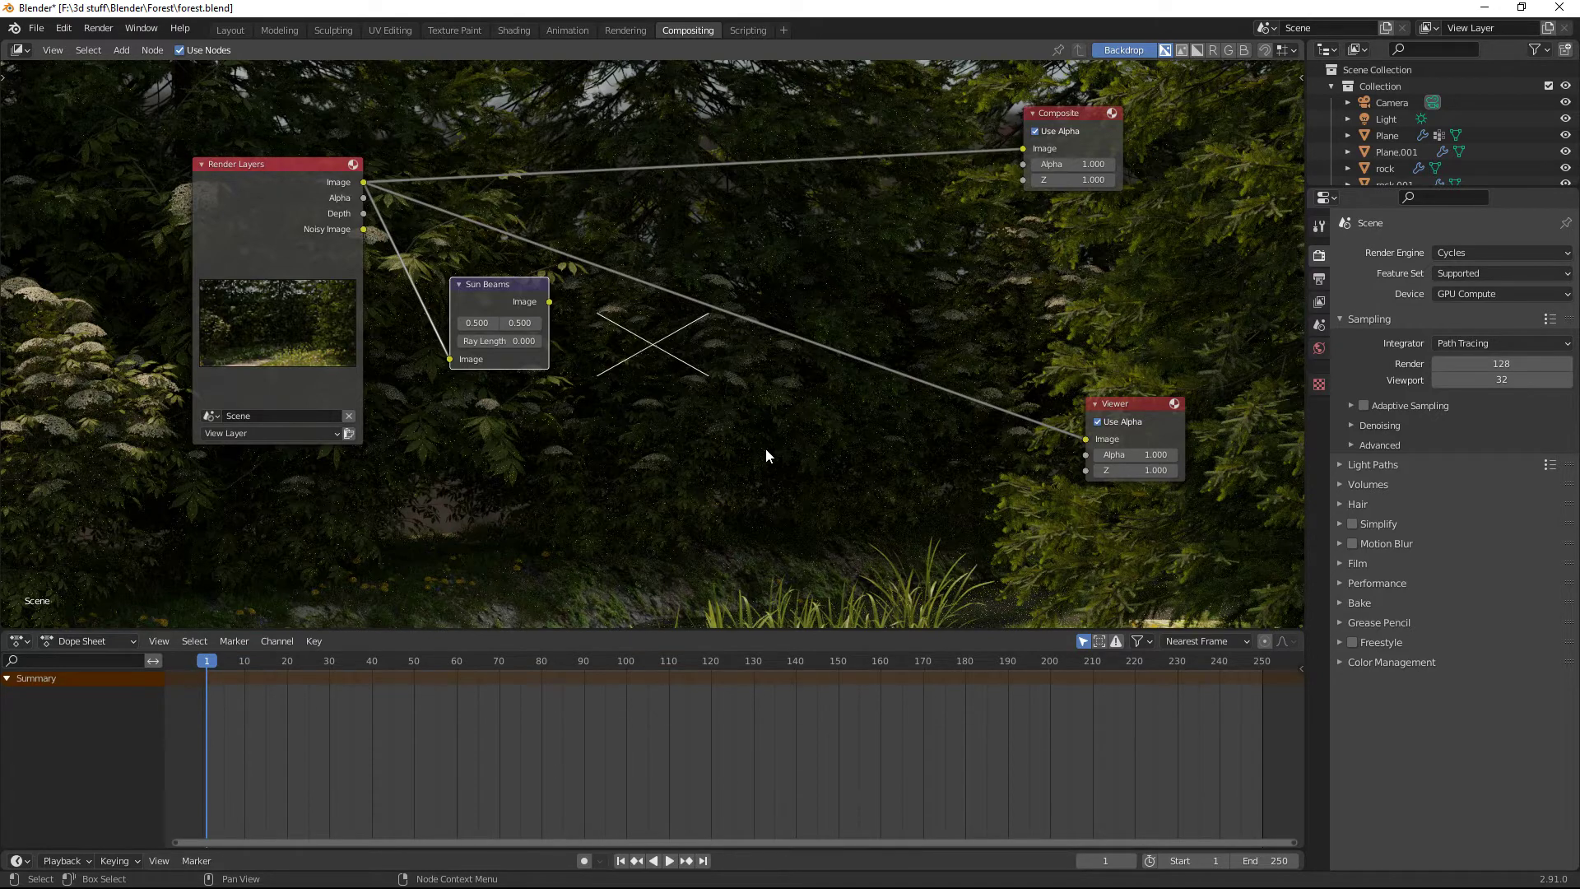
Add a ColorRamp node, link Sun Beams output to its Fac, and arrange both nodes
key(shift+a)
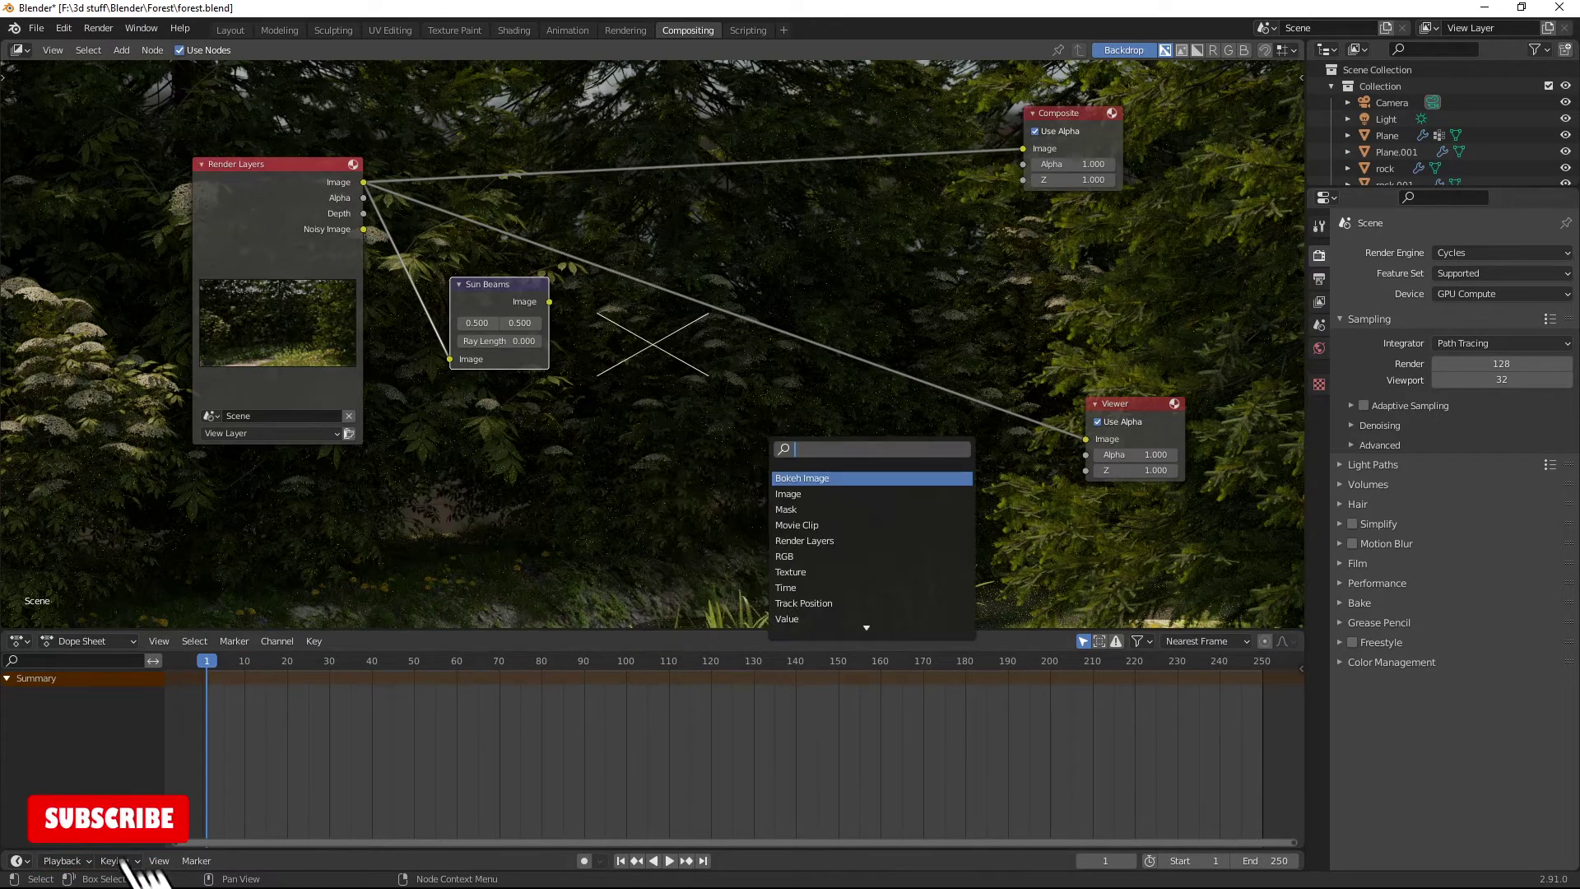
text(ramp)
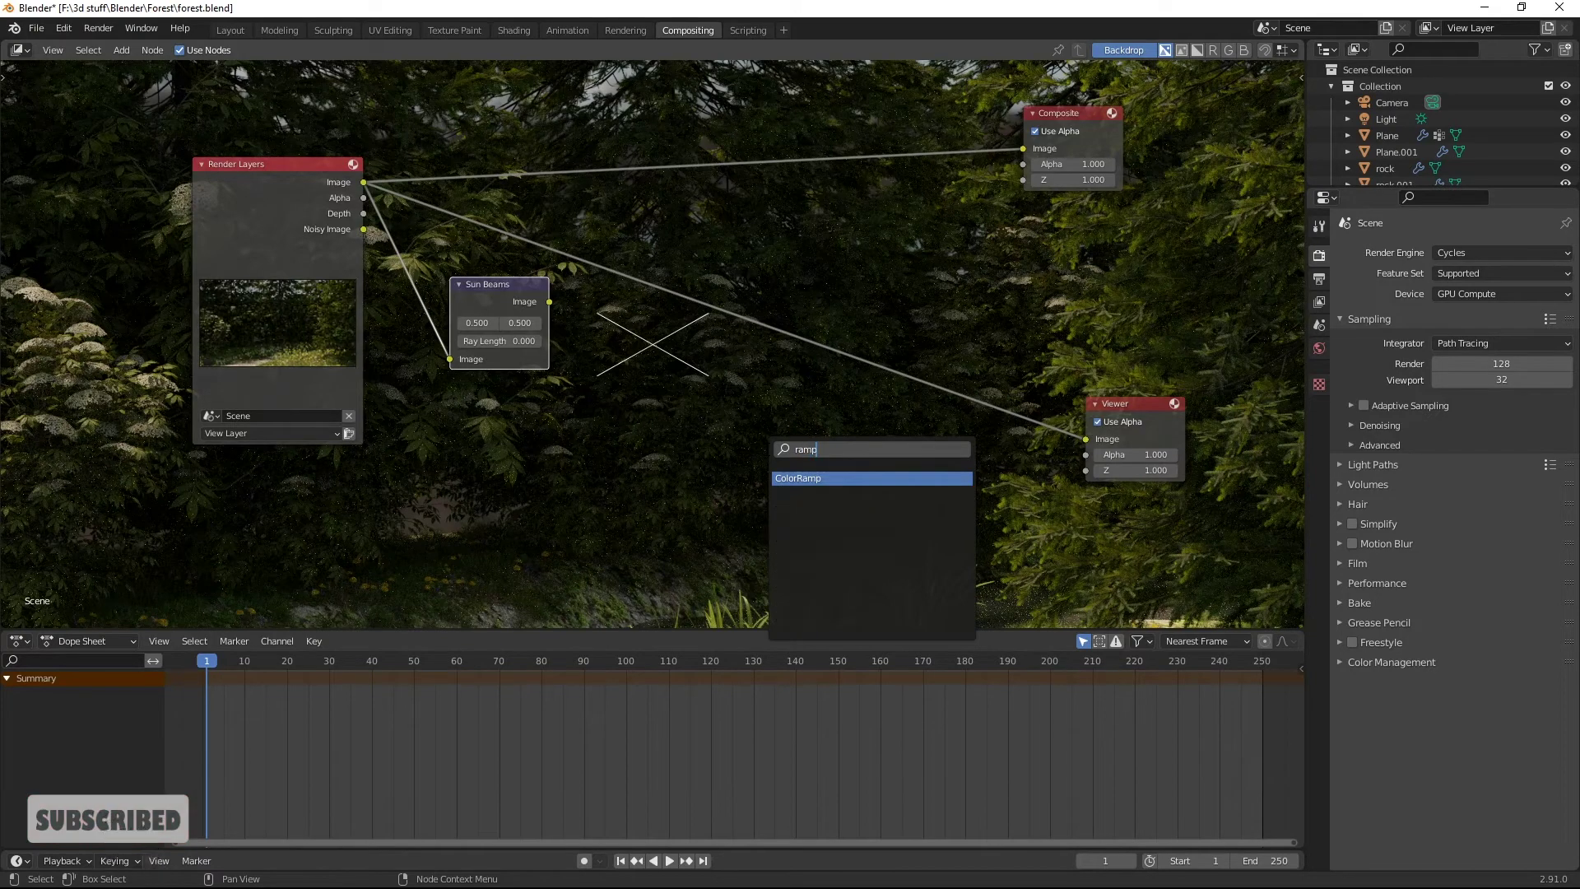
key(Return)
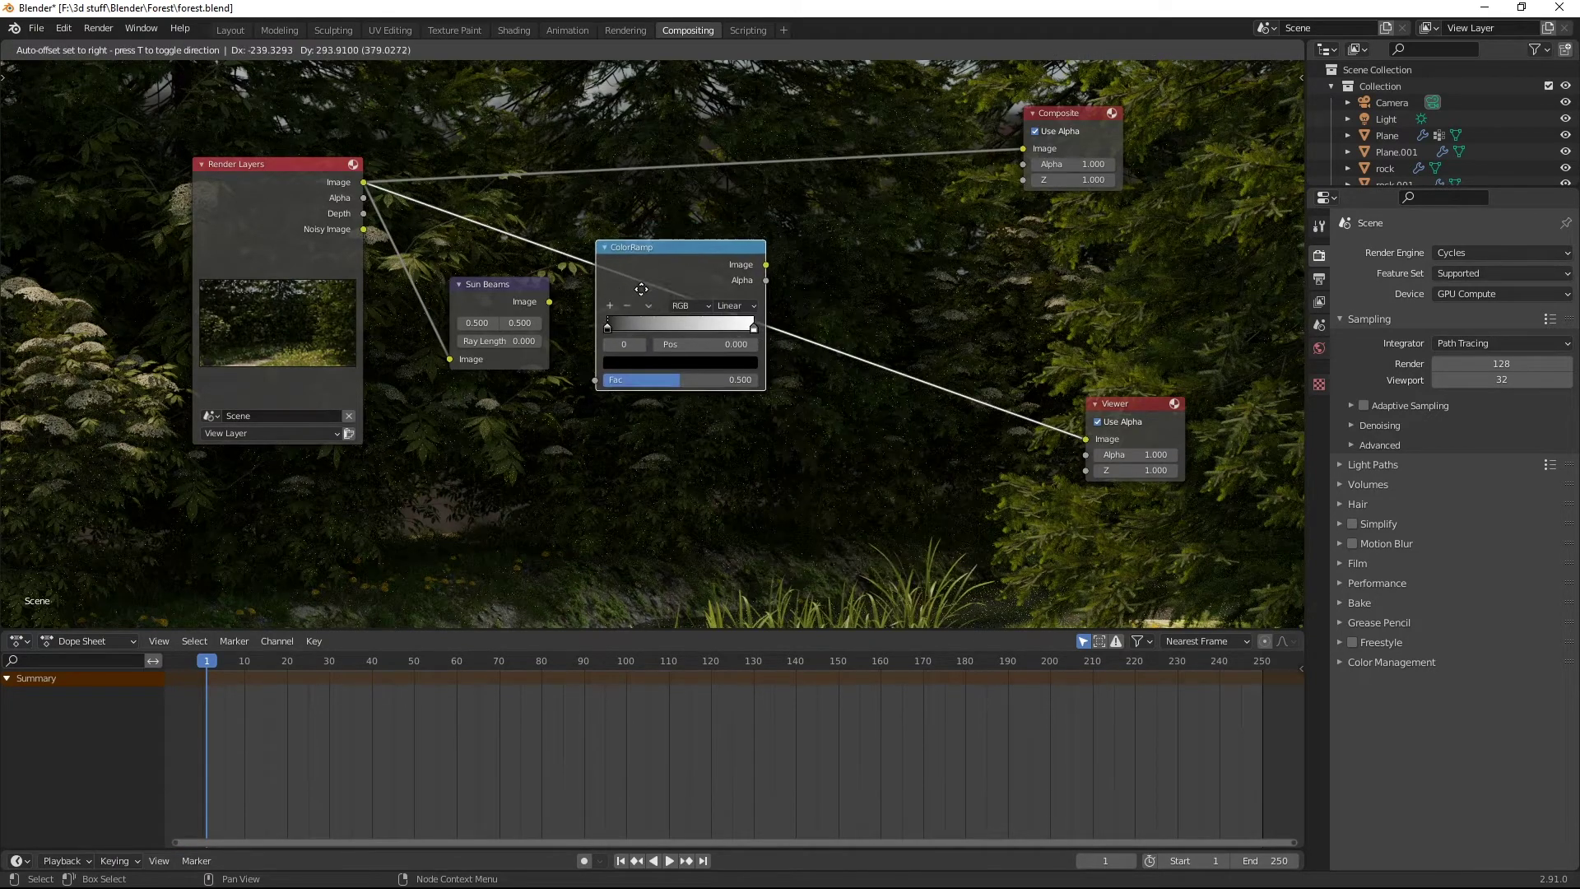
click(639, 354)
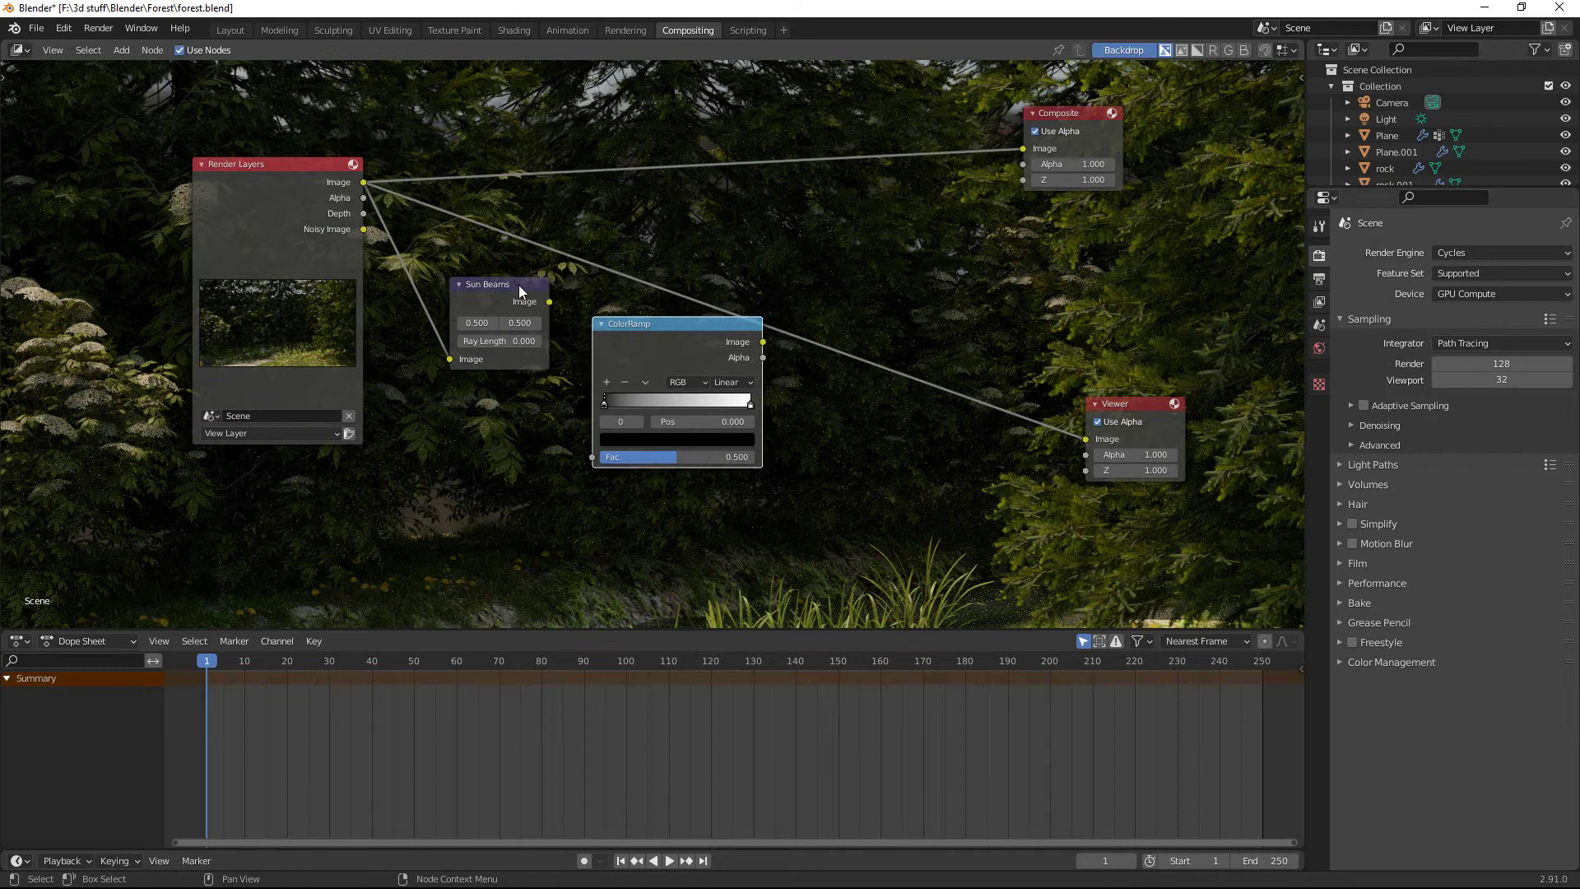
key(g)
click(547, 378)
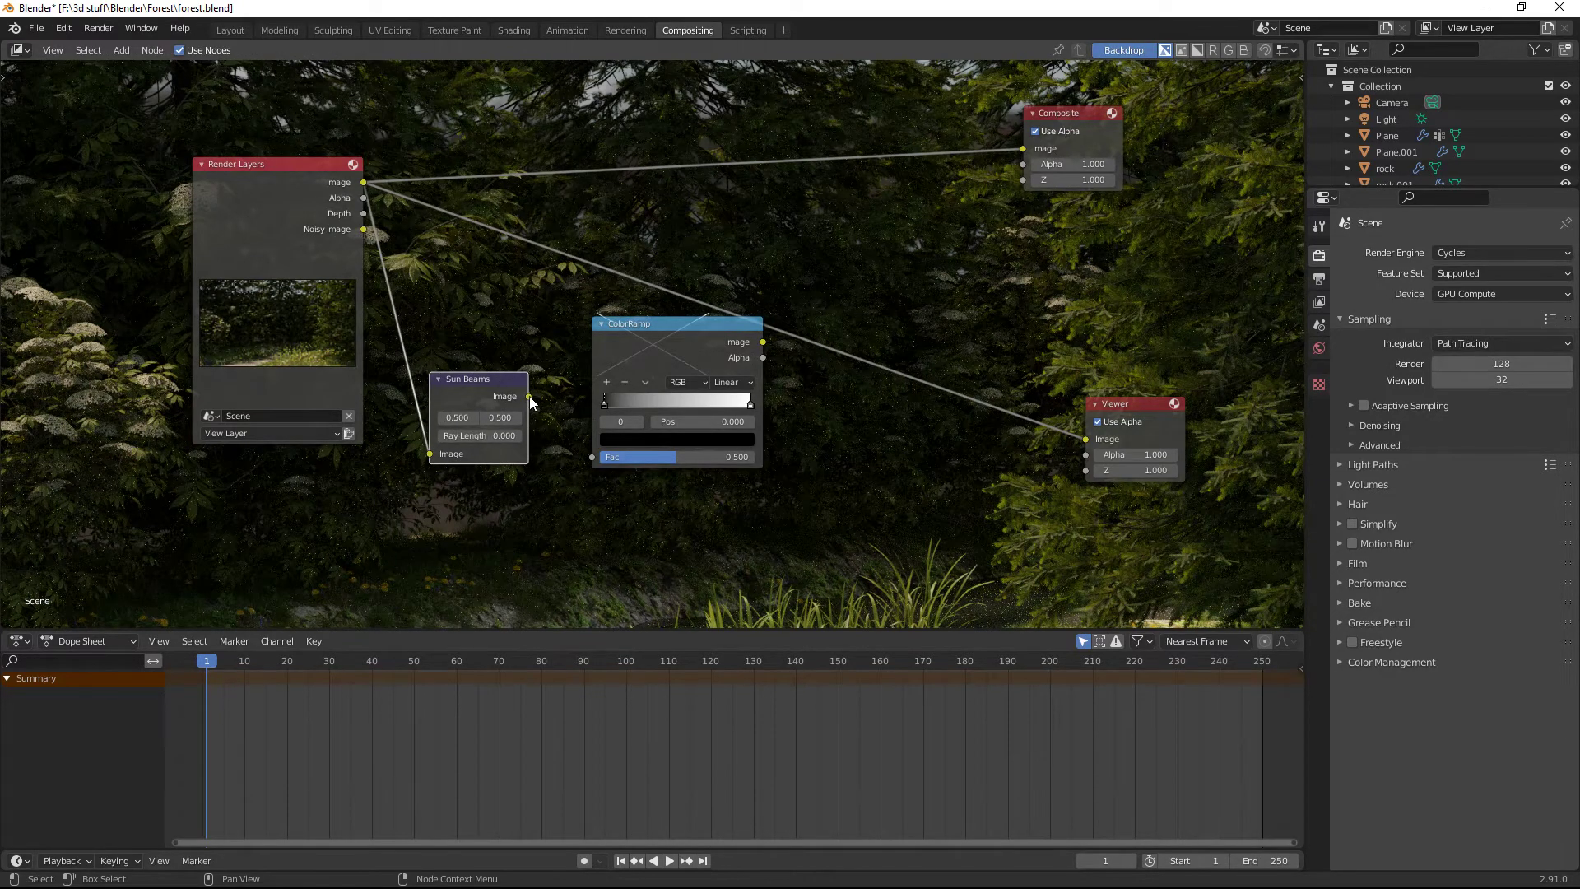
drag(530, 396, 591, 456)
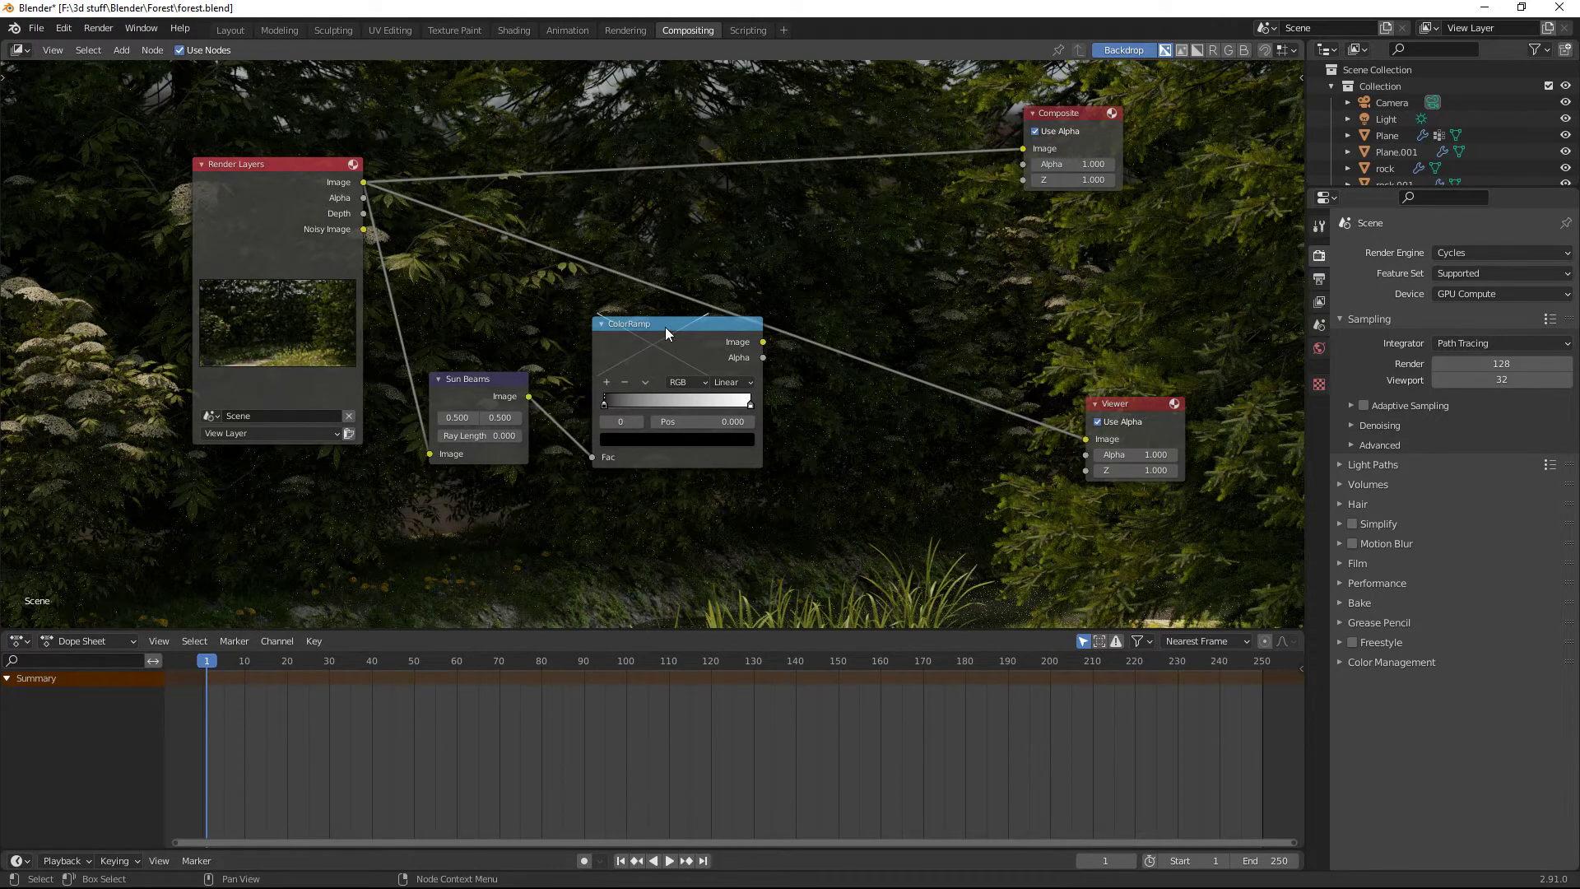
drag(665, 328, 632, 344)
drag(520, 387, 500, 393)
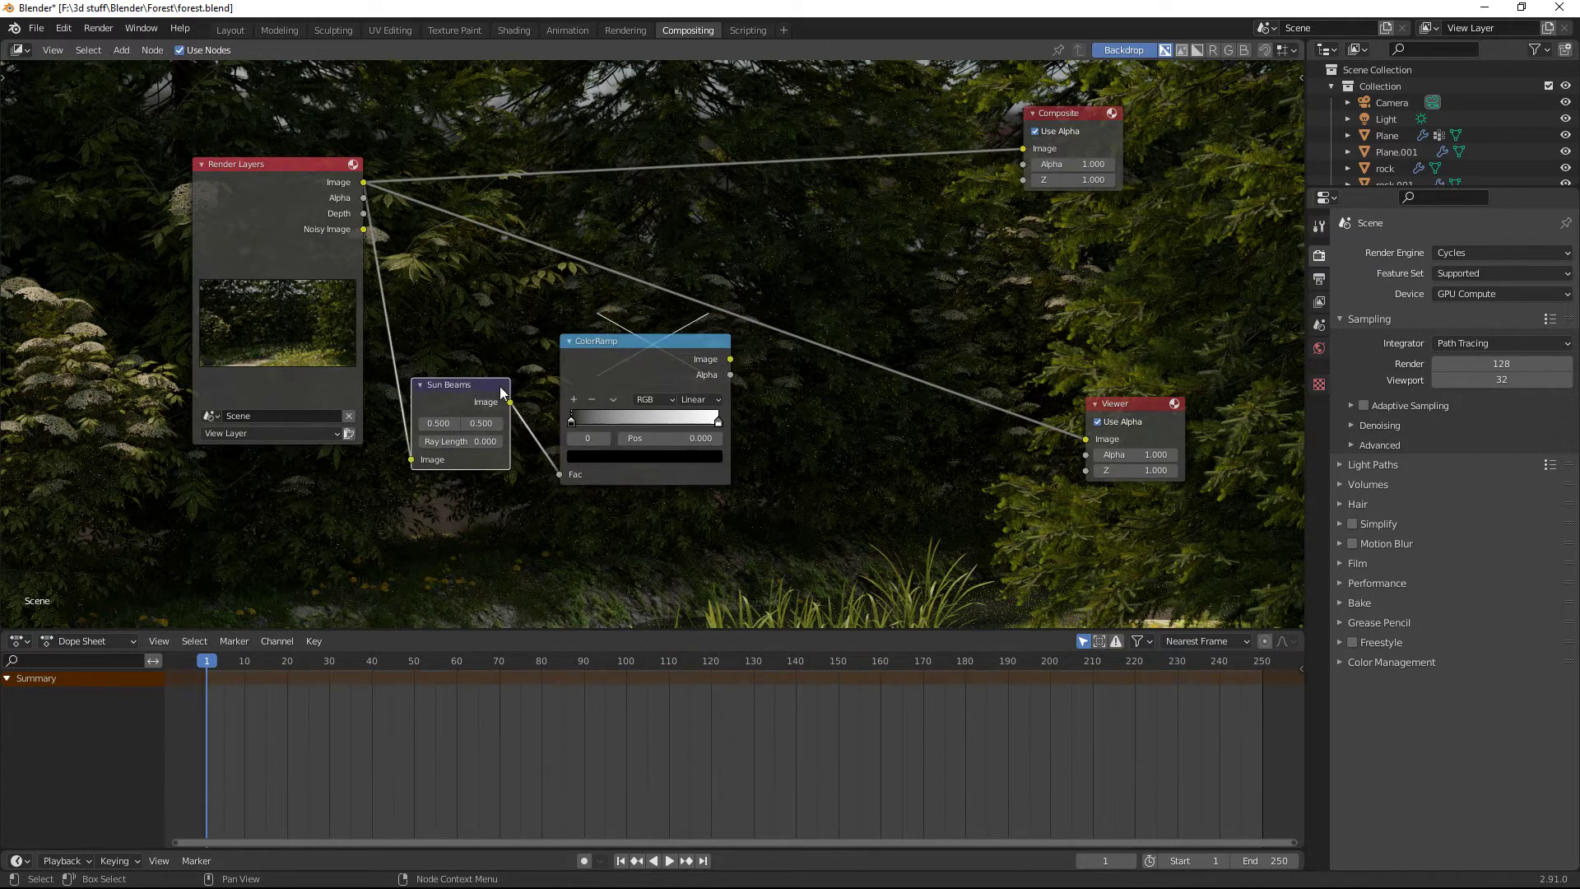
drag(623, 345, 609, 345)
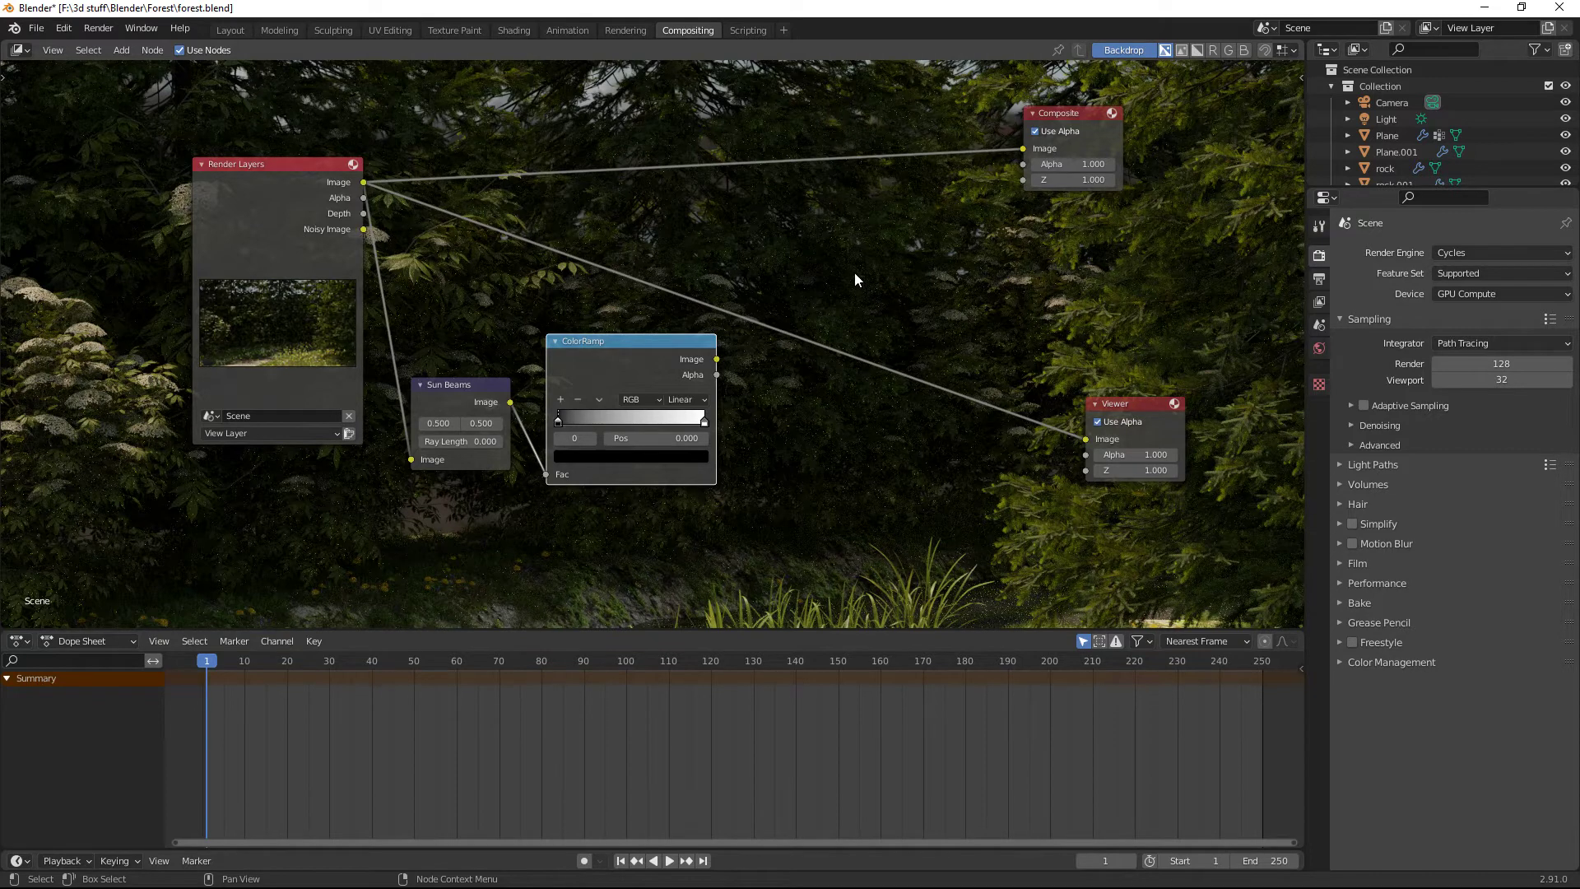
Add a Mix node taking ColorRamp in its first Image input and Render Layers in its second
key(shift+a)
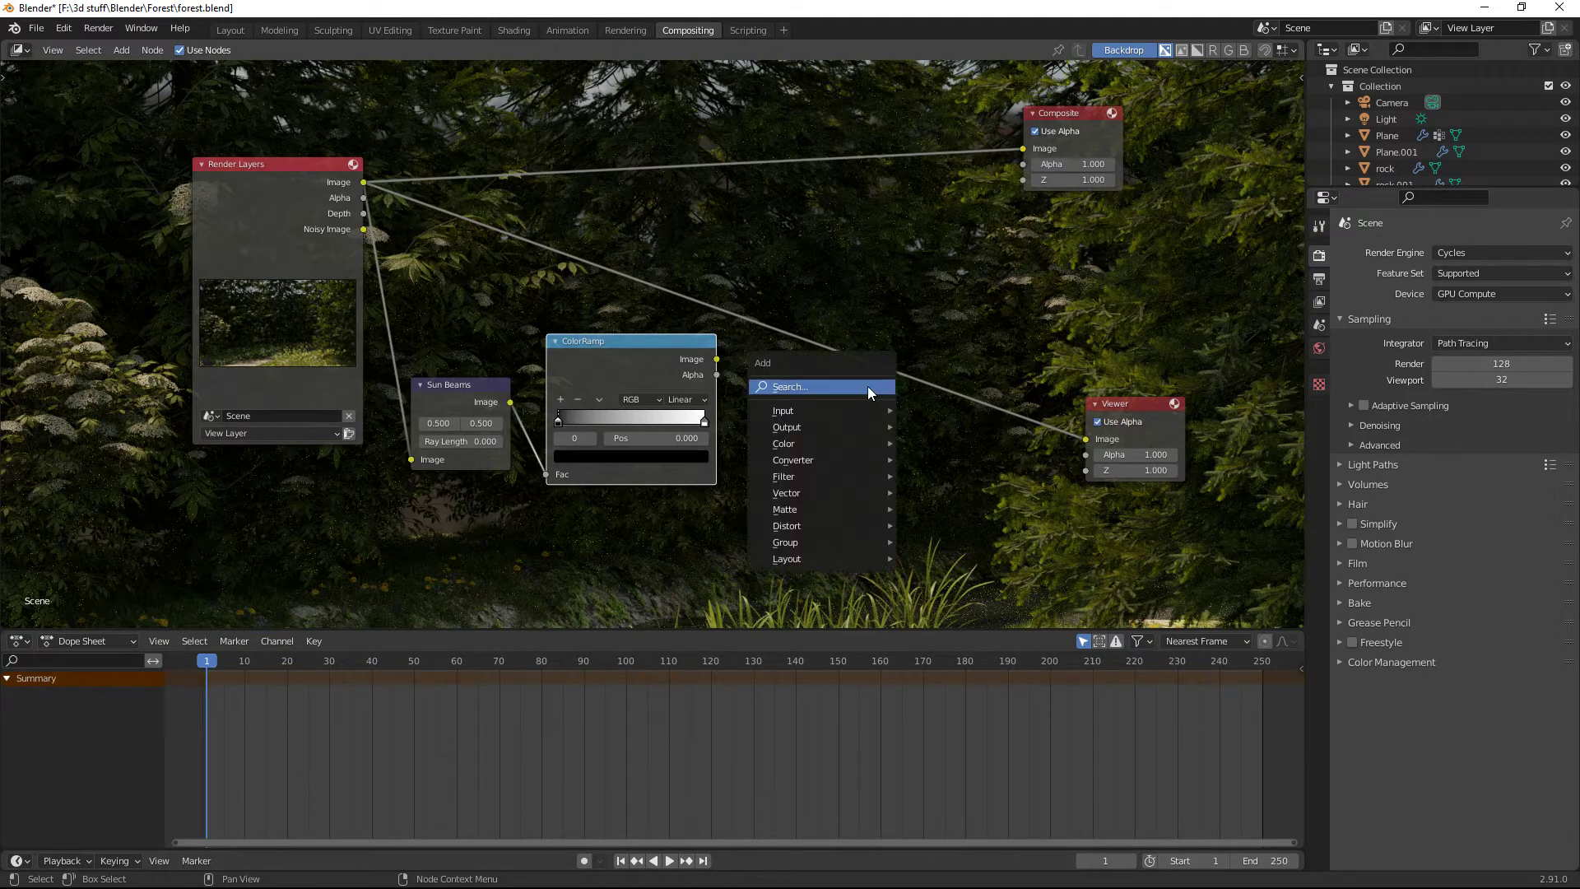
click(868, 386)
text(mix)
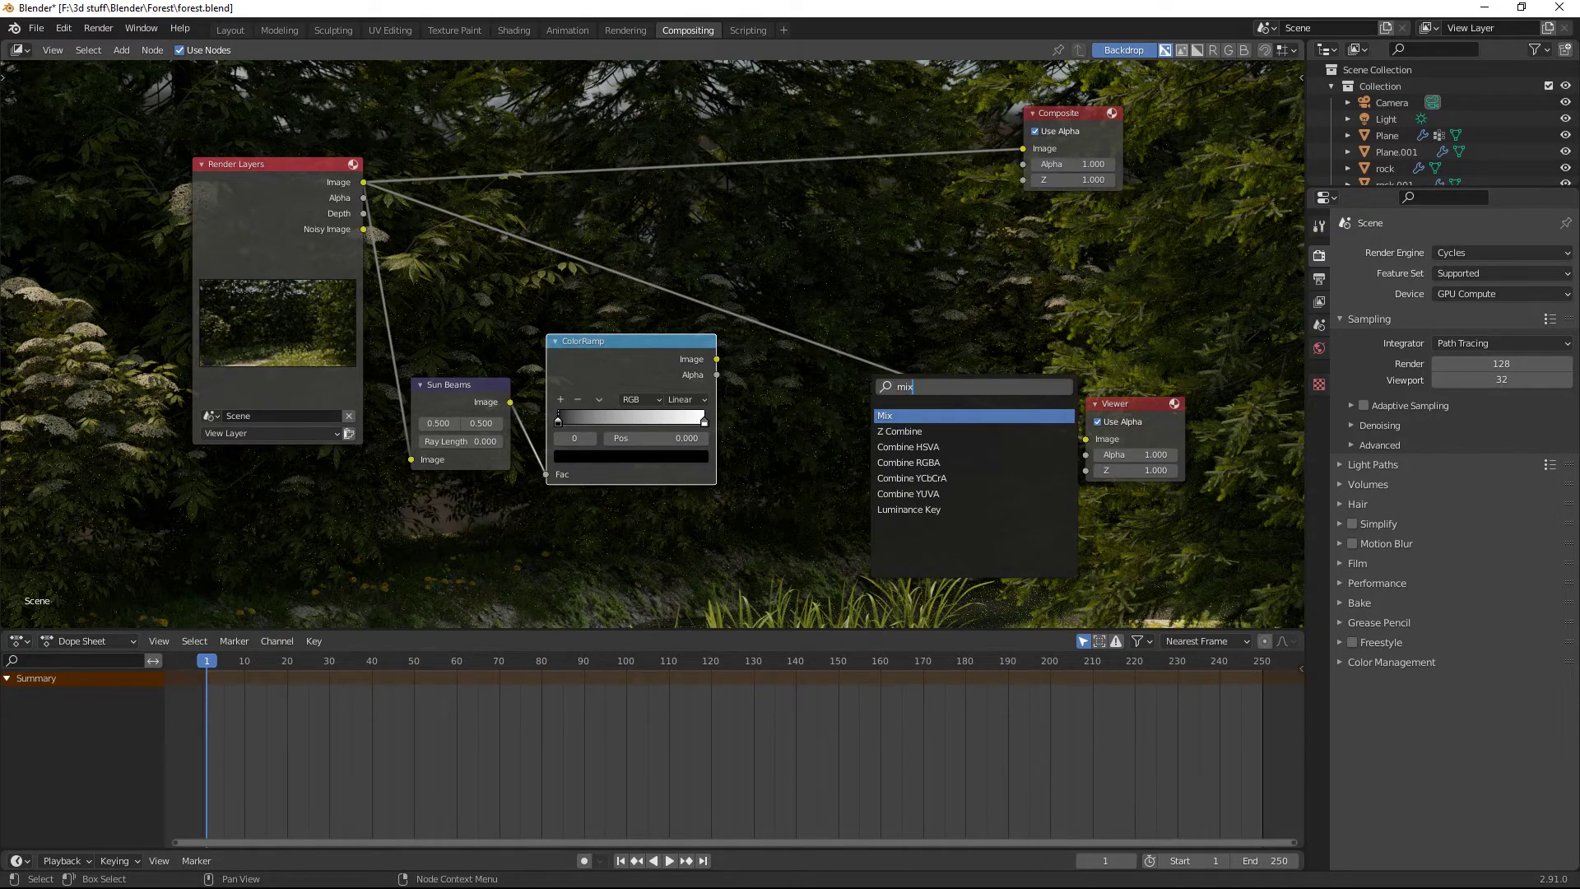
key(Return)
click(809, 399)
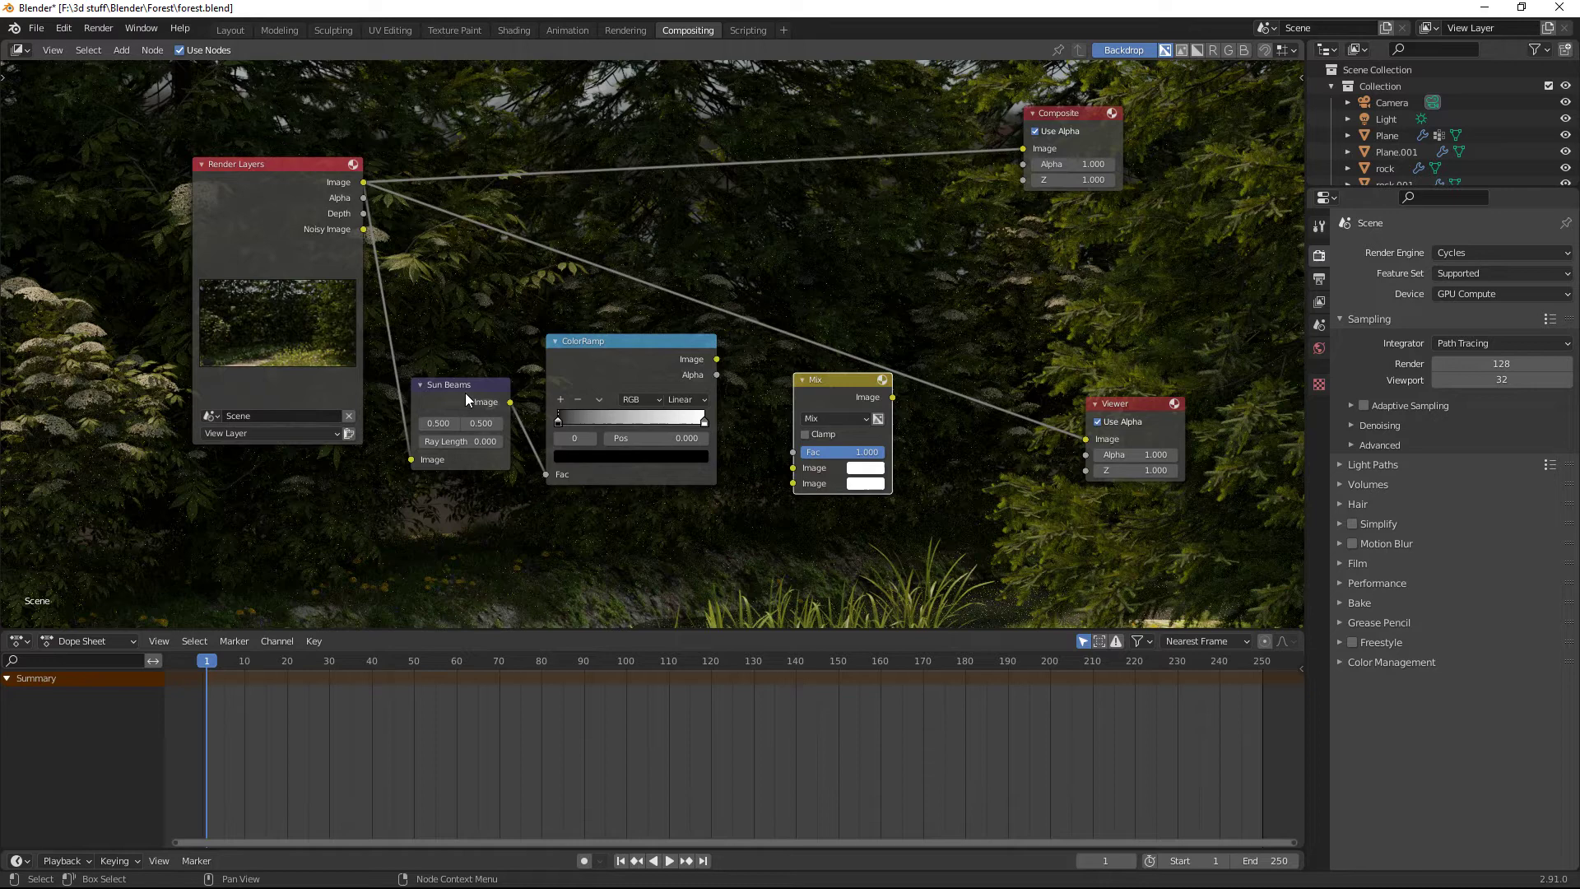
drag(715, 358, 793, 467)
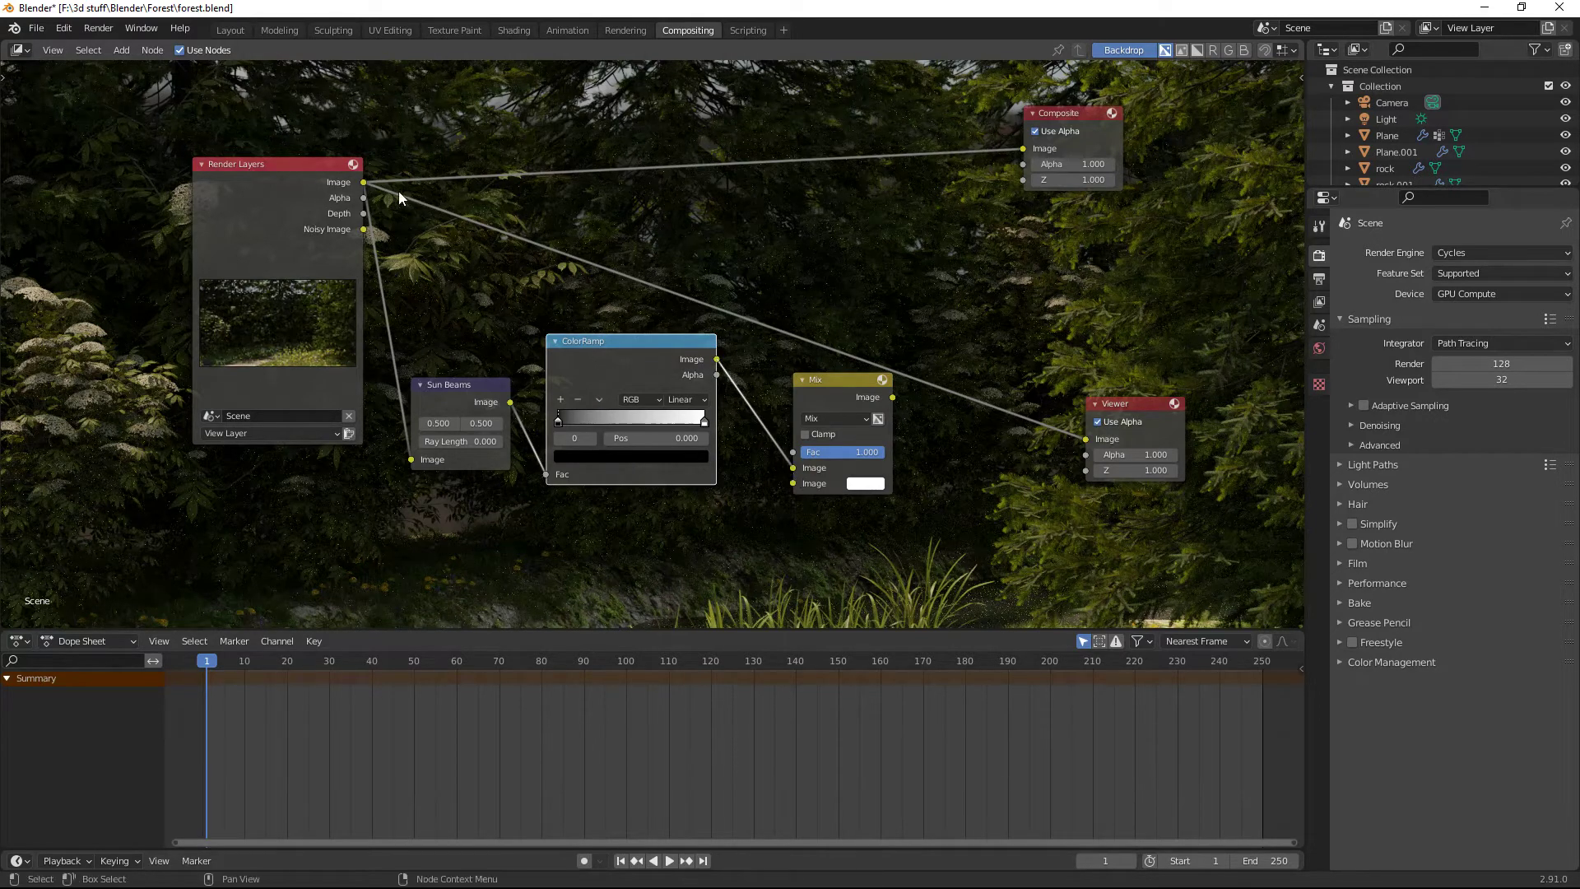
drag(365, 183, 792, 483)
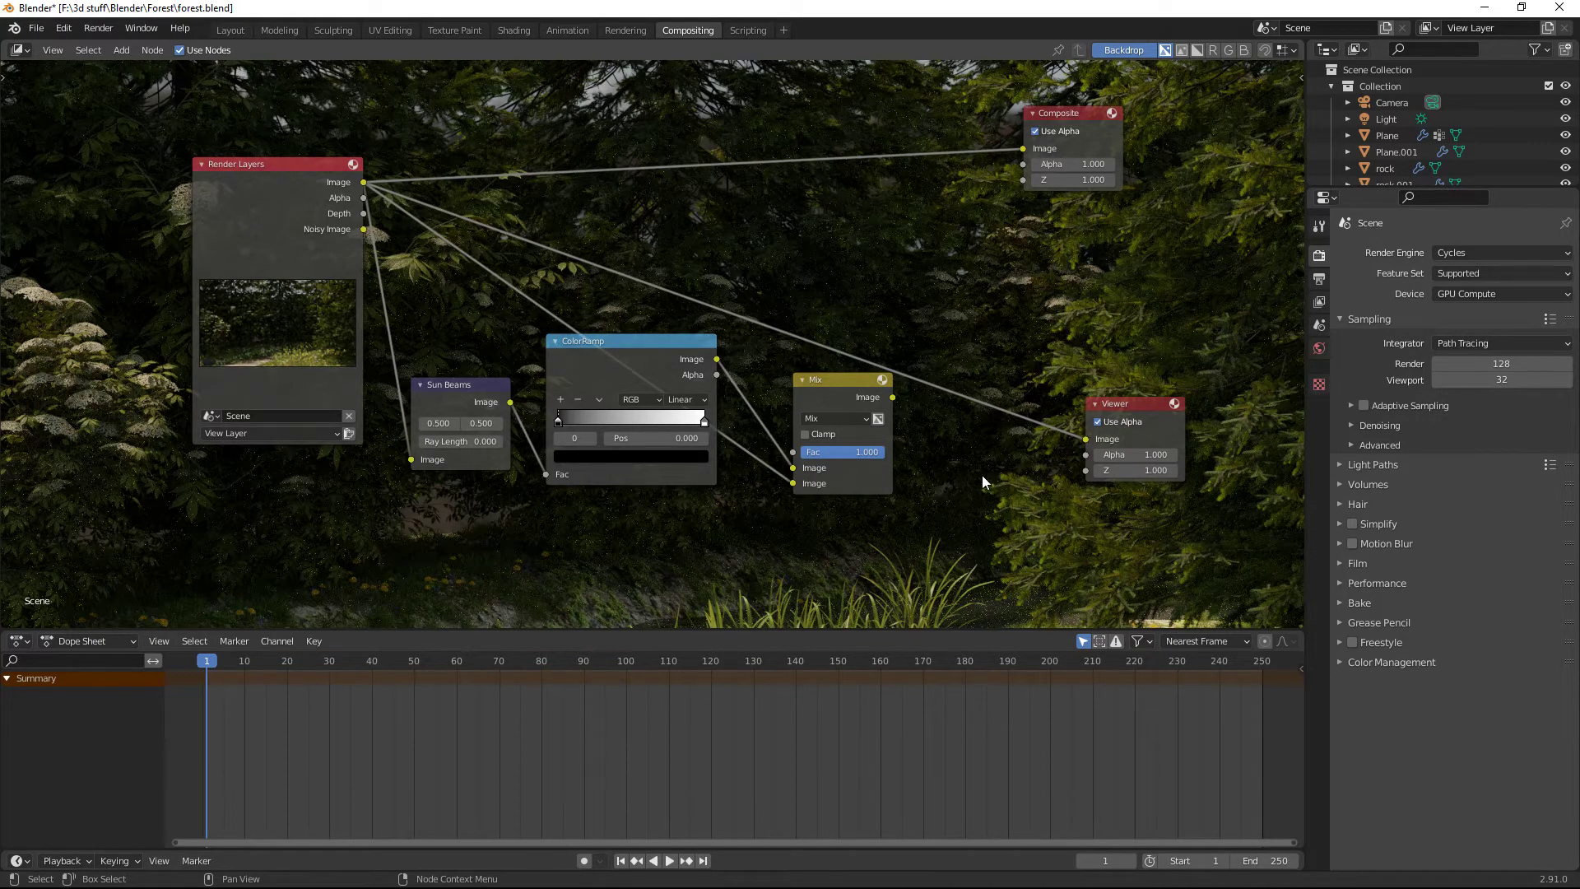
Add a Denoise node after Mix and send its output to the Viewer
key(shift+a)
click(934, 297)
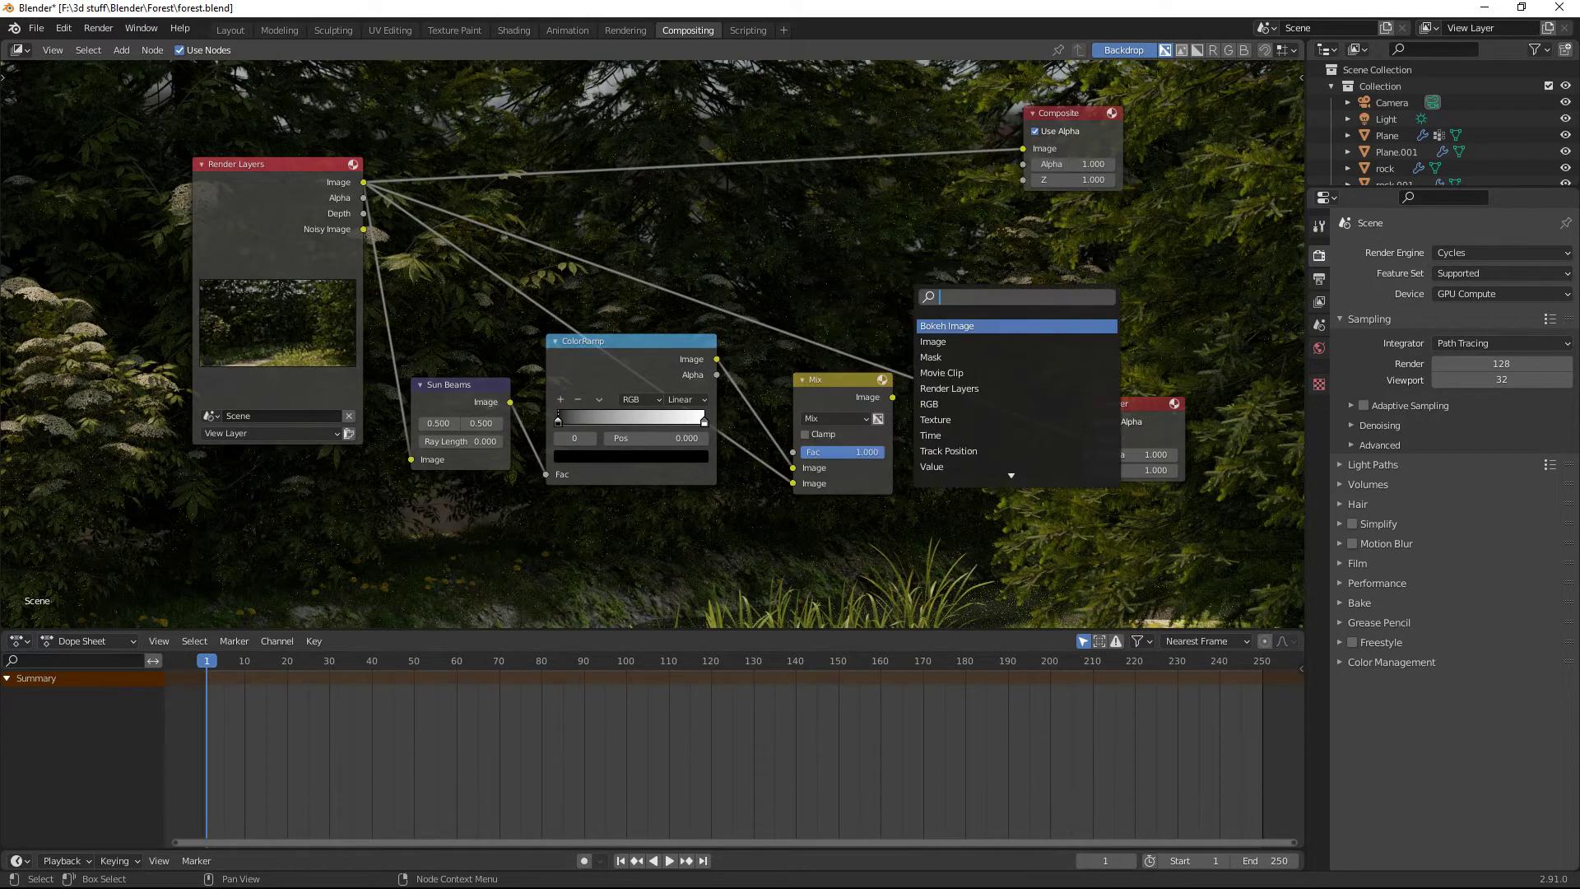
text(denoise)
click(936, 342)
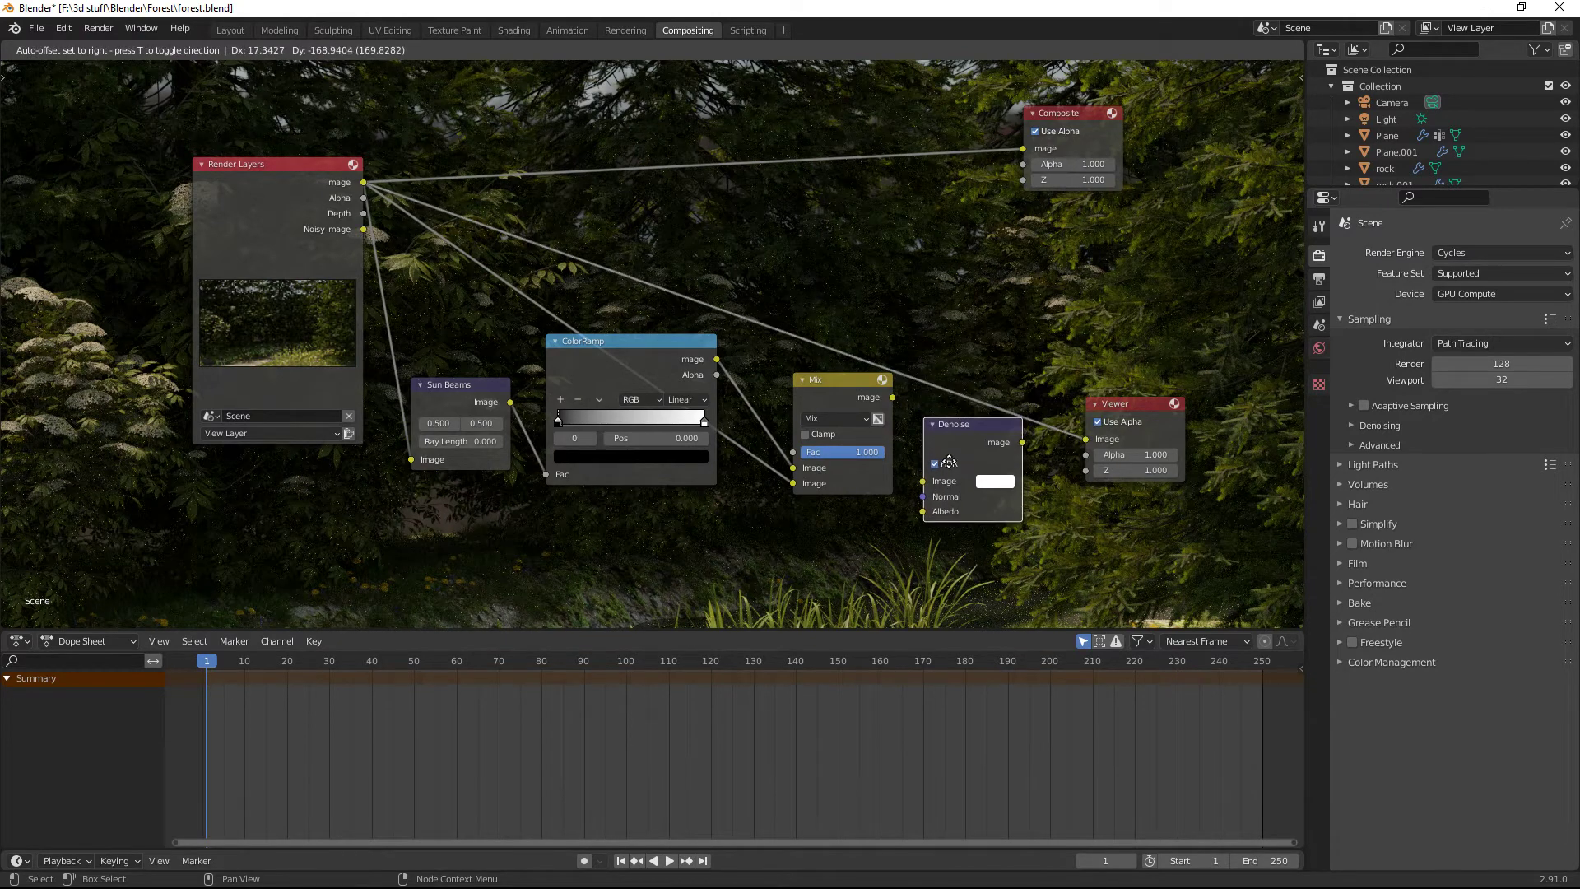
click(948, 462)
drag(892, 396, 926, 480)
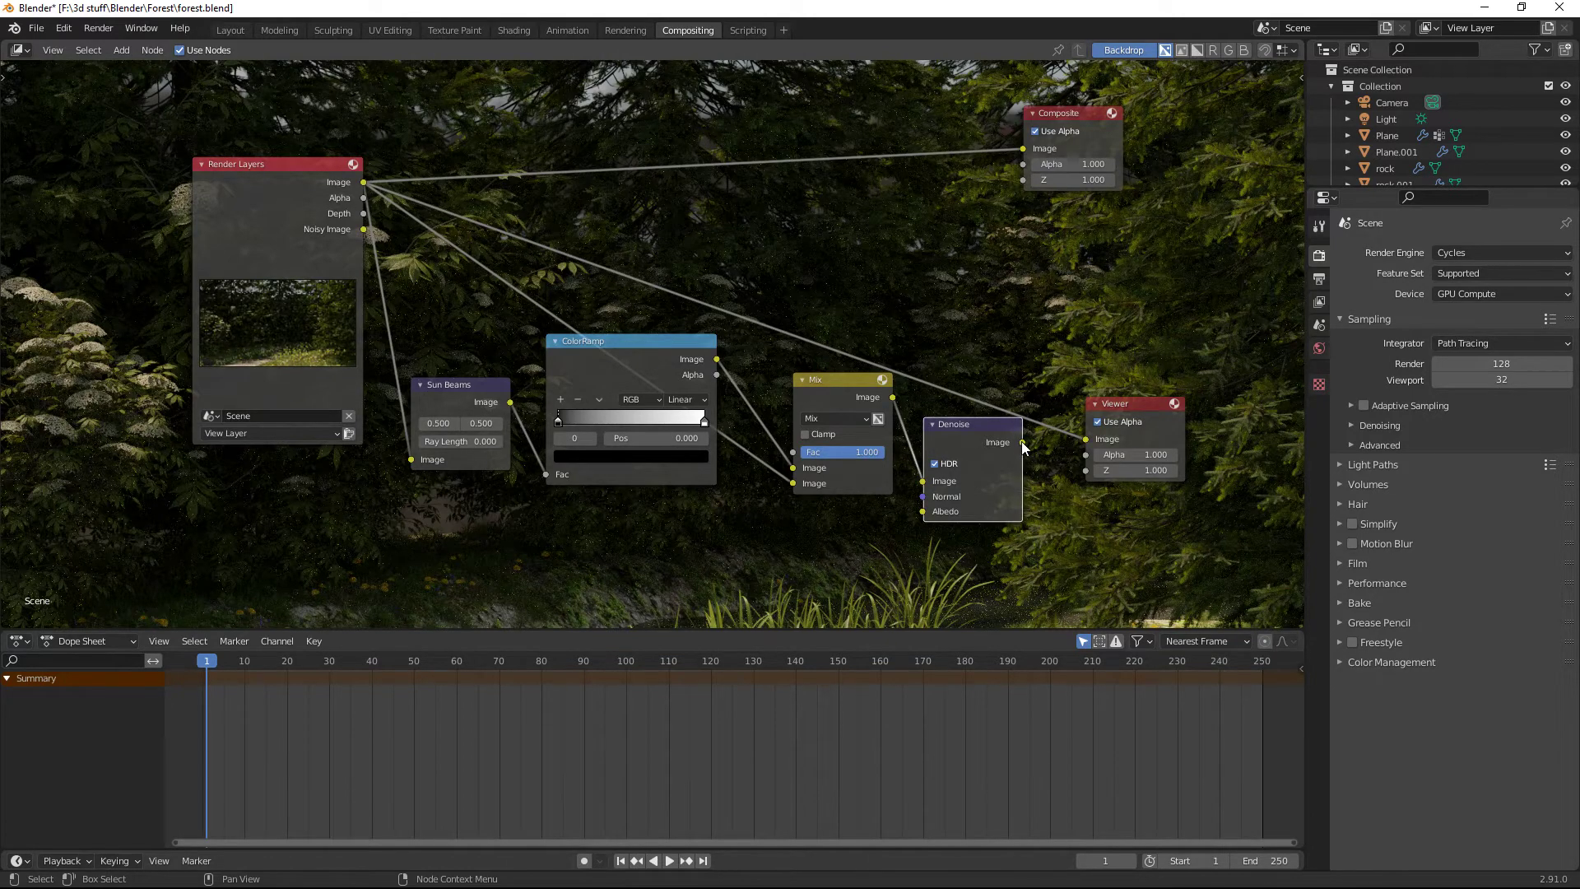
mouse_move(1021, 441)
mouse_down()
mouse_move(1083, 441)
mouse_move(1024, 149)
mouse_up()
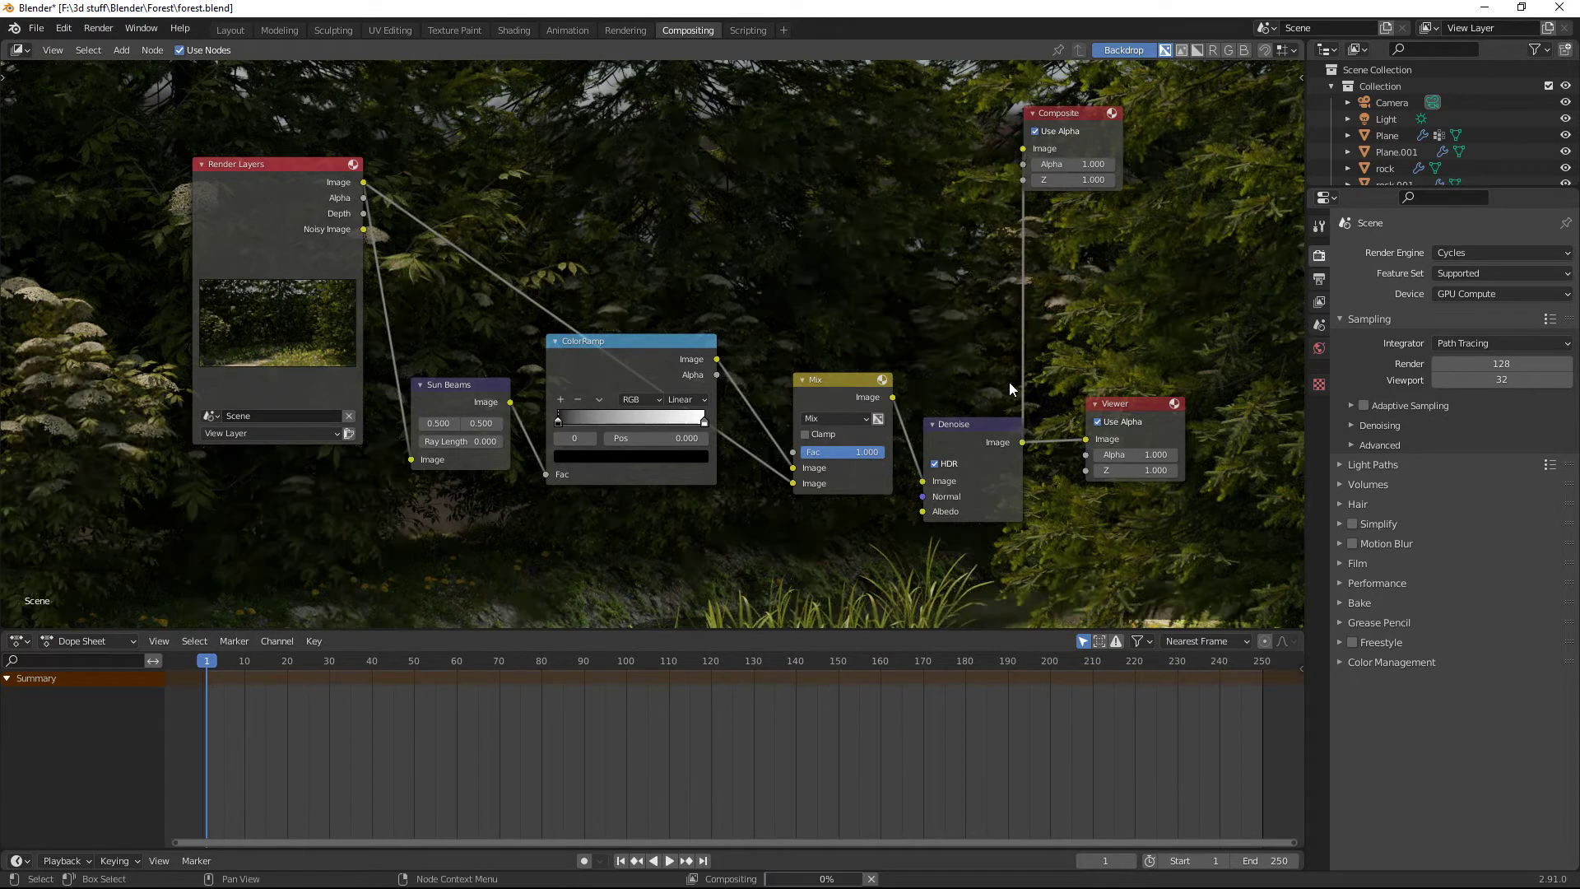
Raise the Denoise, Mix, ColorRamp and Sun Beams nodes to tidy the graph
drag(982, 426, 969, 319)
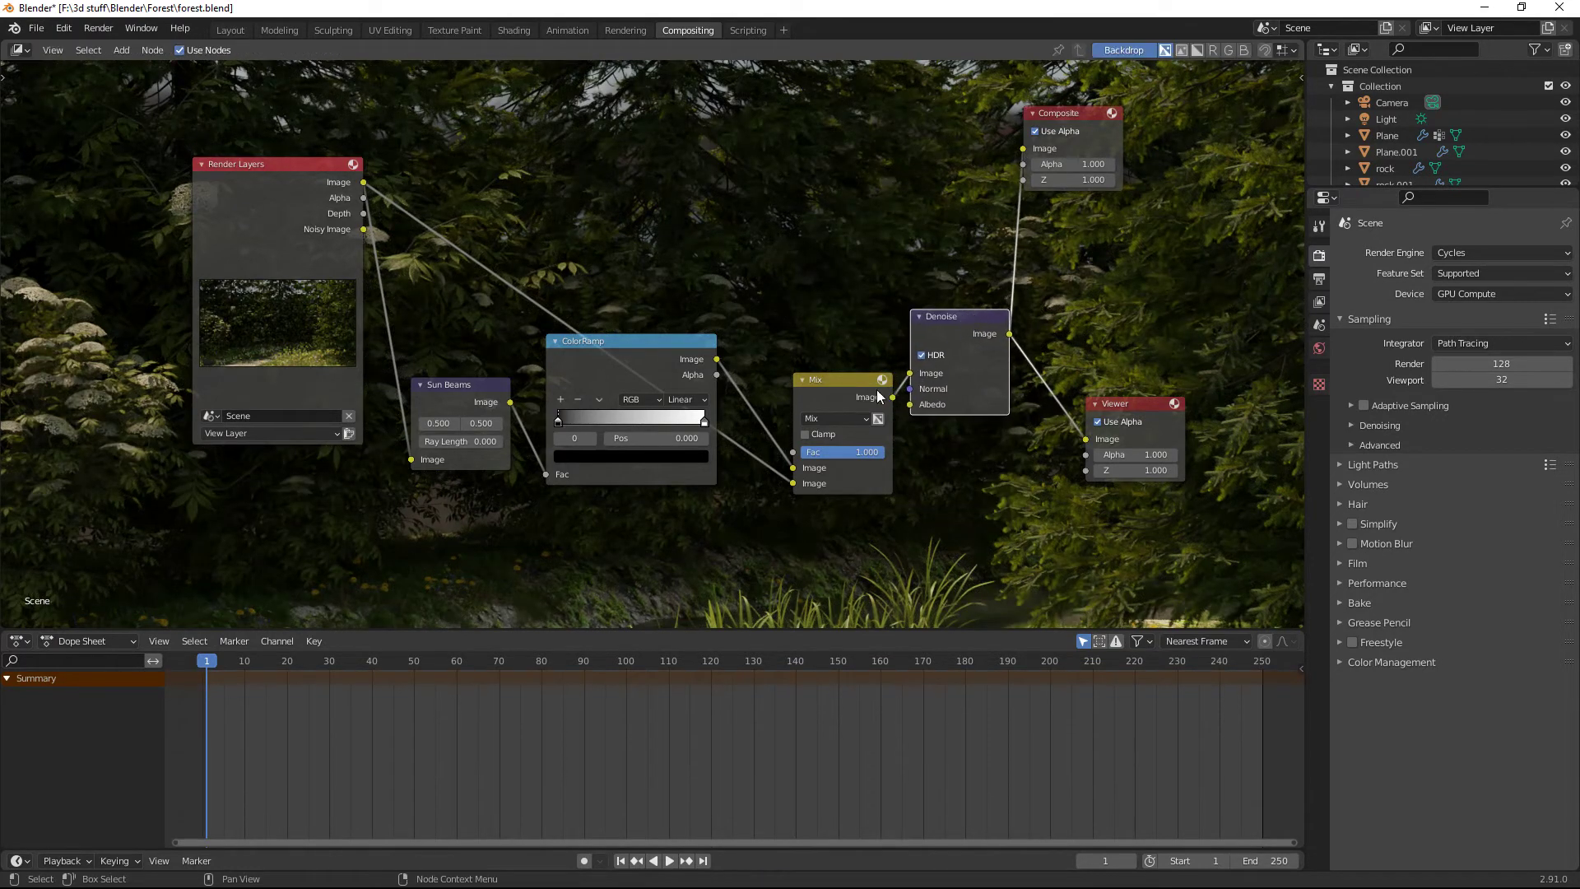
drag(833, 377, 809, 297)
drag(645, 346, 635, 290)
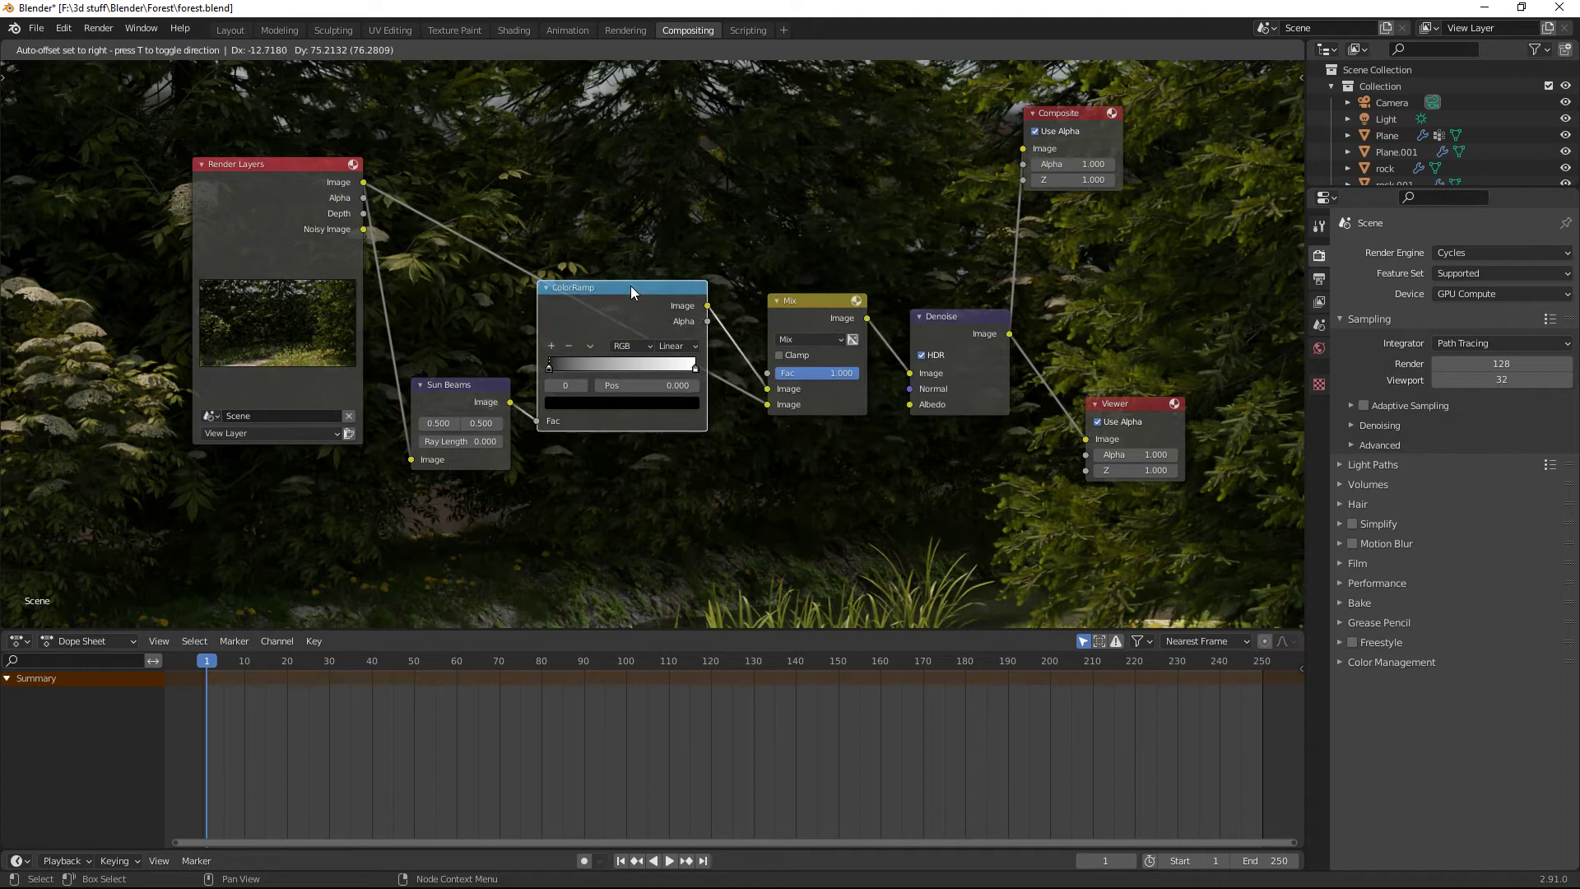
drag(466, 385, 456, 341)
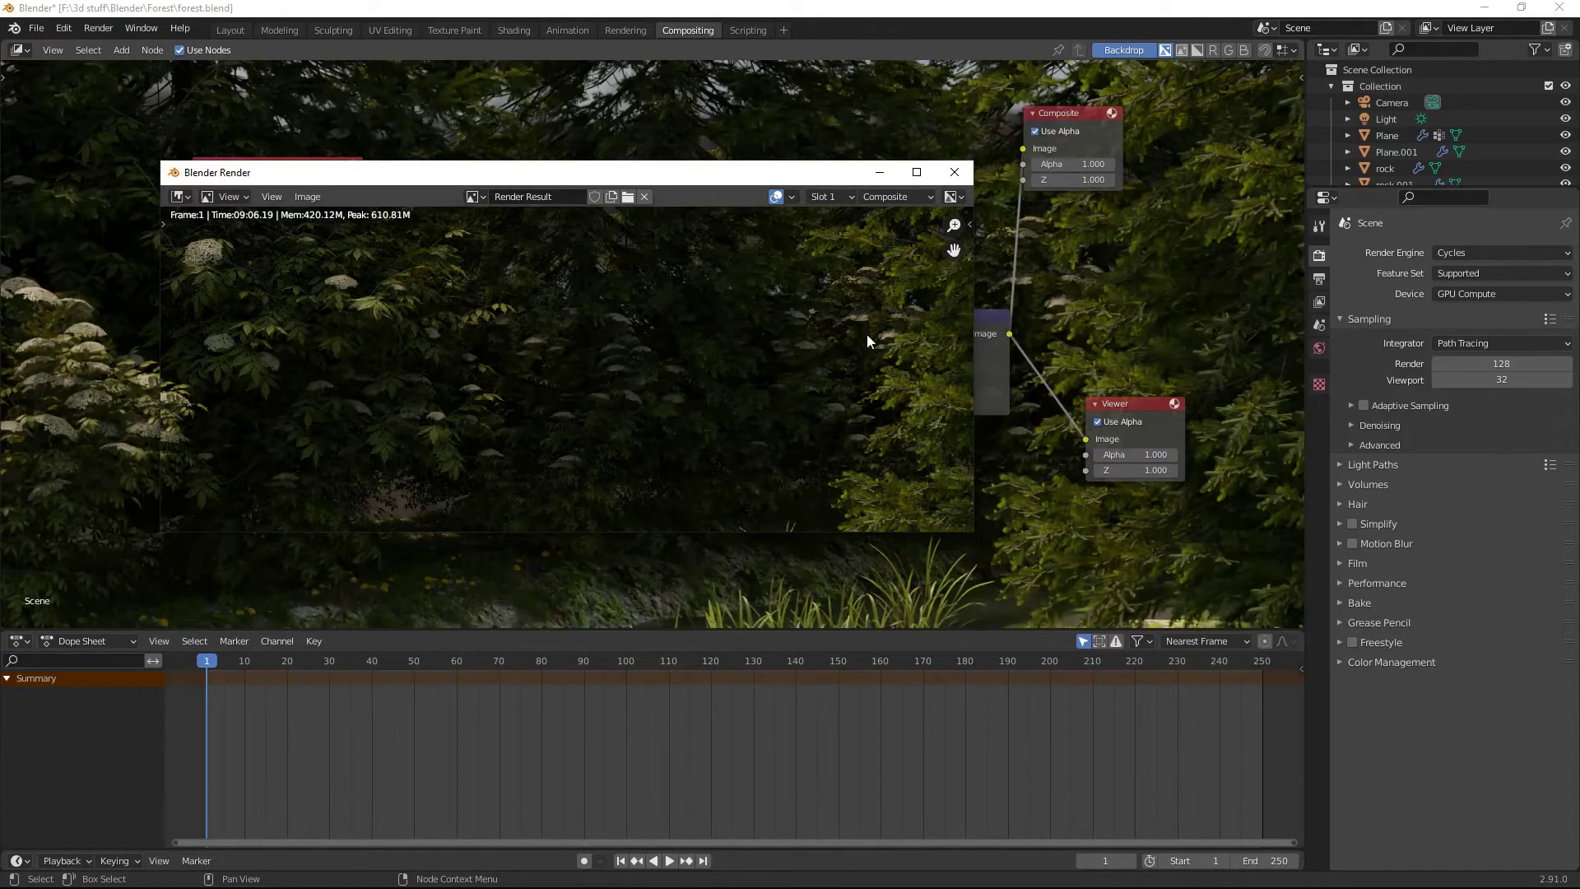
Inspect the render result full-size, then restore it and return to the compositor
click(915, 172)
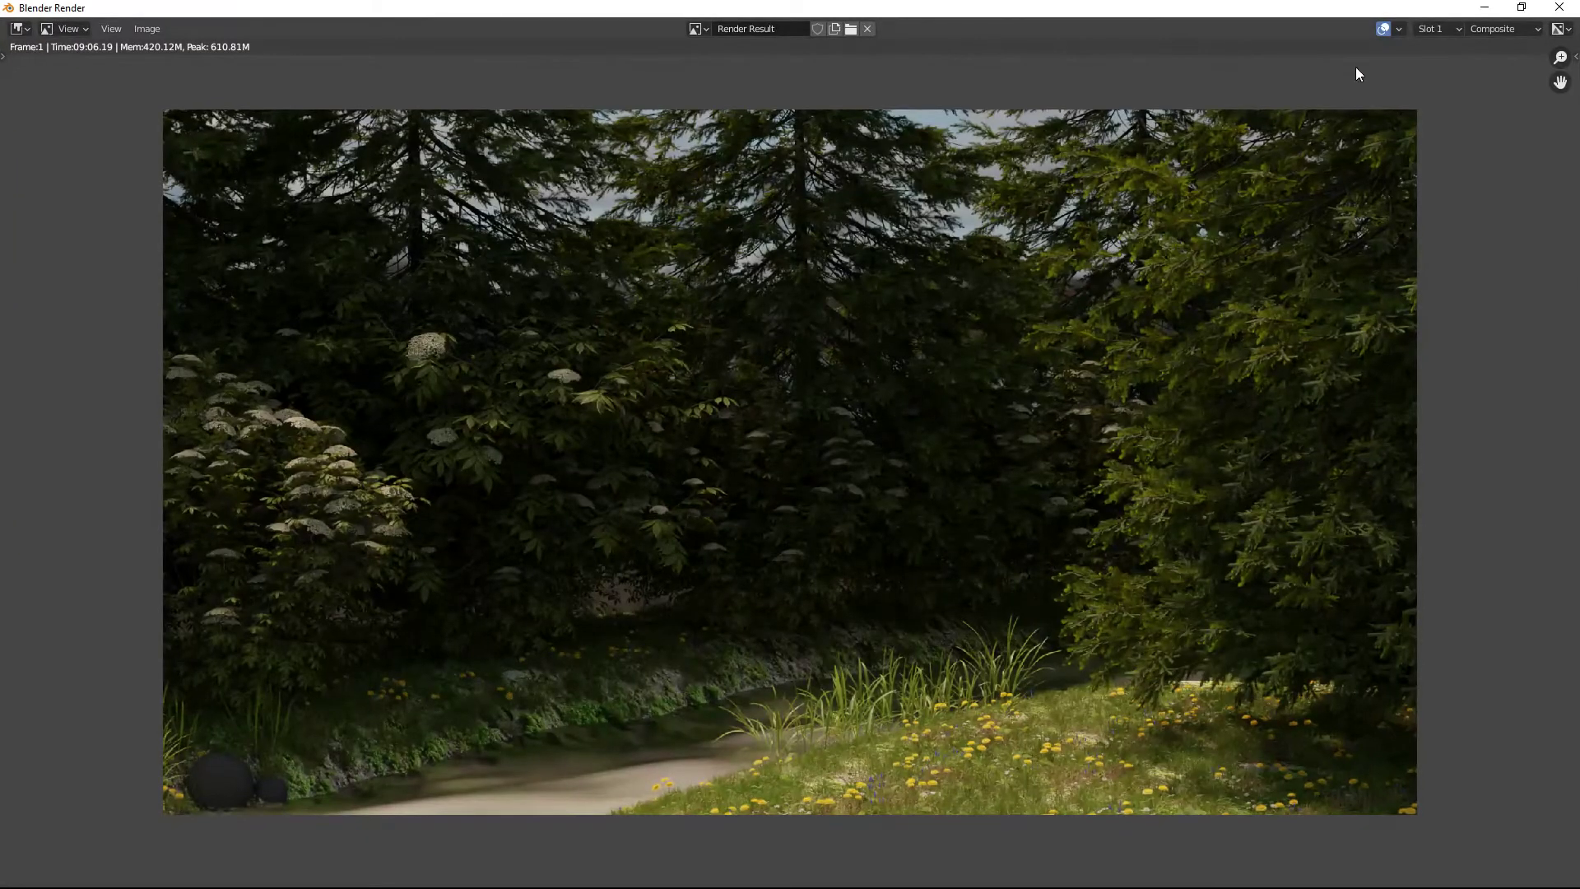
double_click(1345, 14)
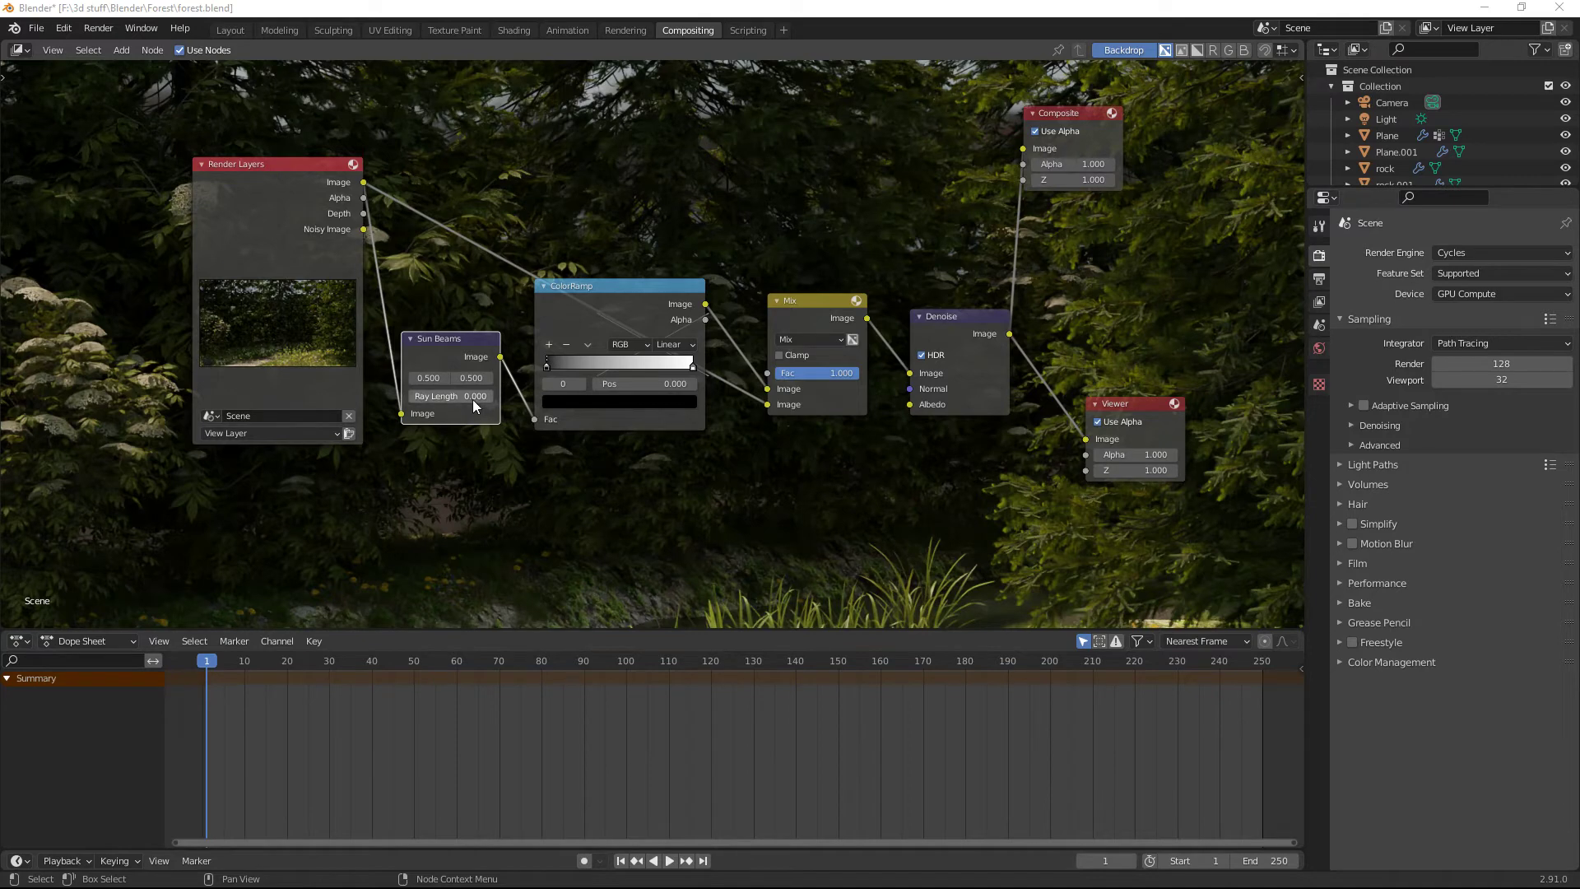
Set Sun Beams Ray Length to 0.400 and its source position to 0.750, 0.900
click(472, 399)
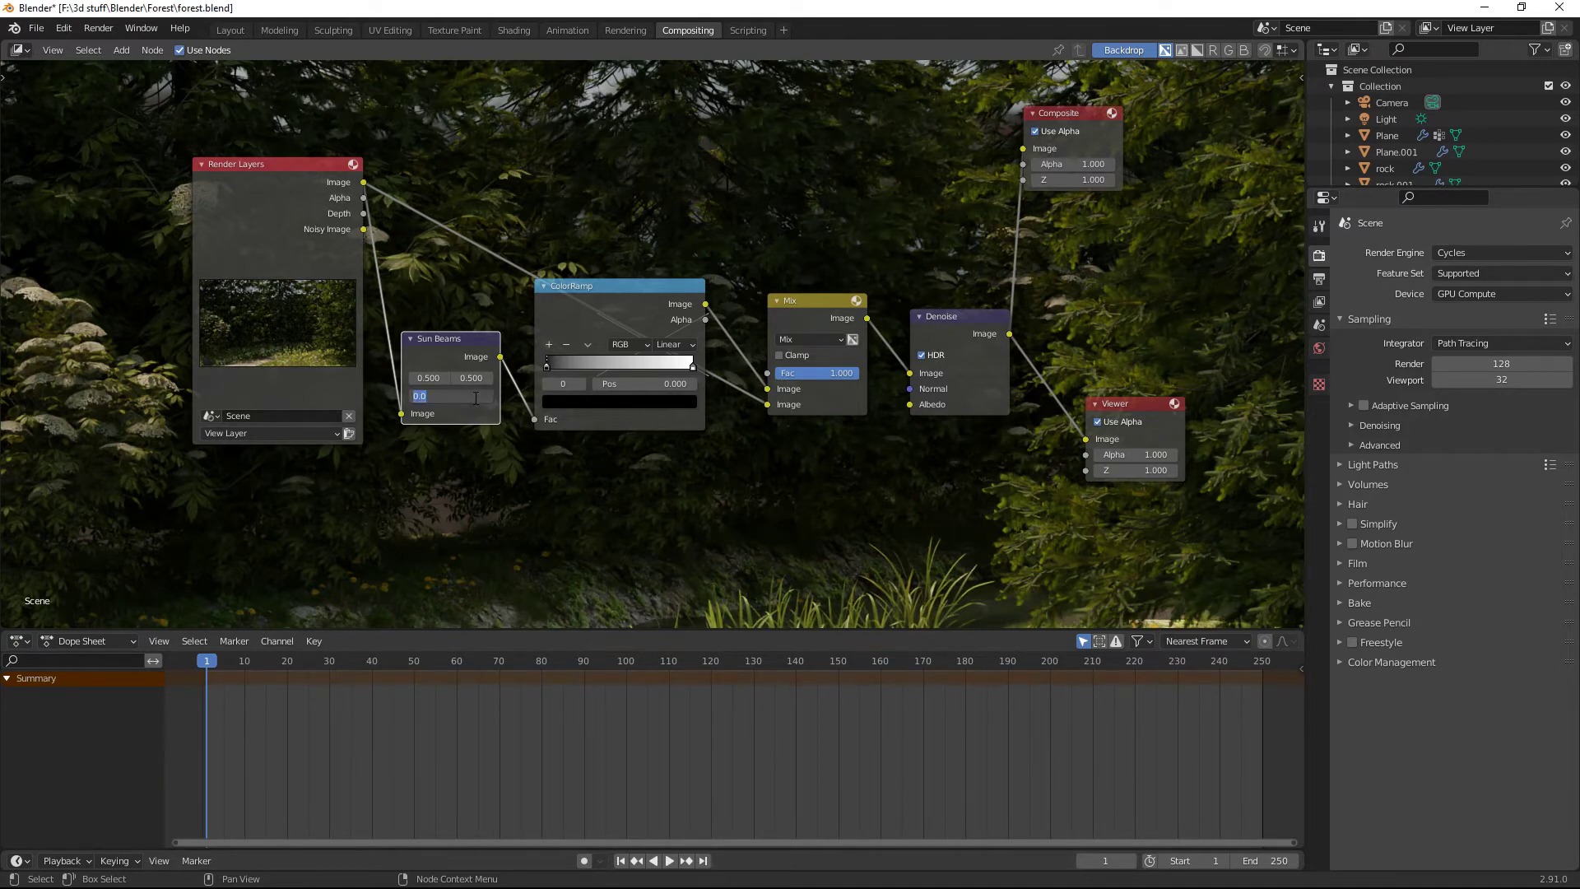
text(0.4)
key(Return)
click(428, 378)
text(0.750)
key(Return)
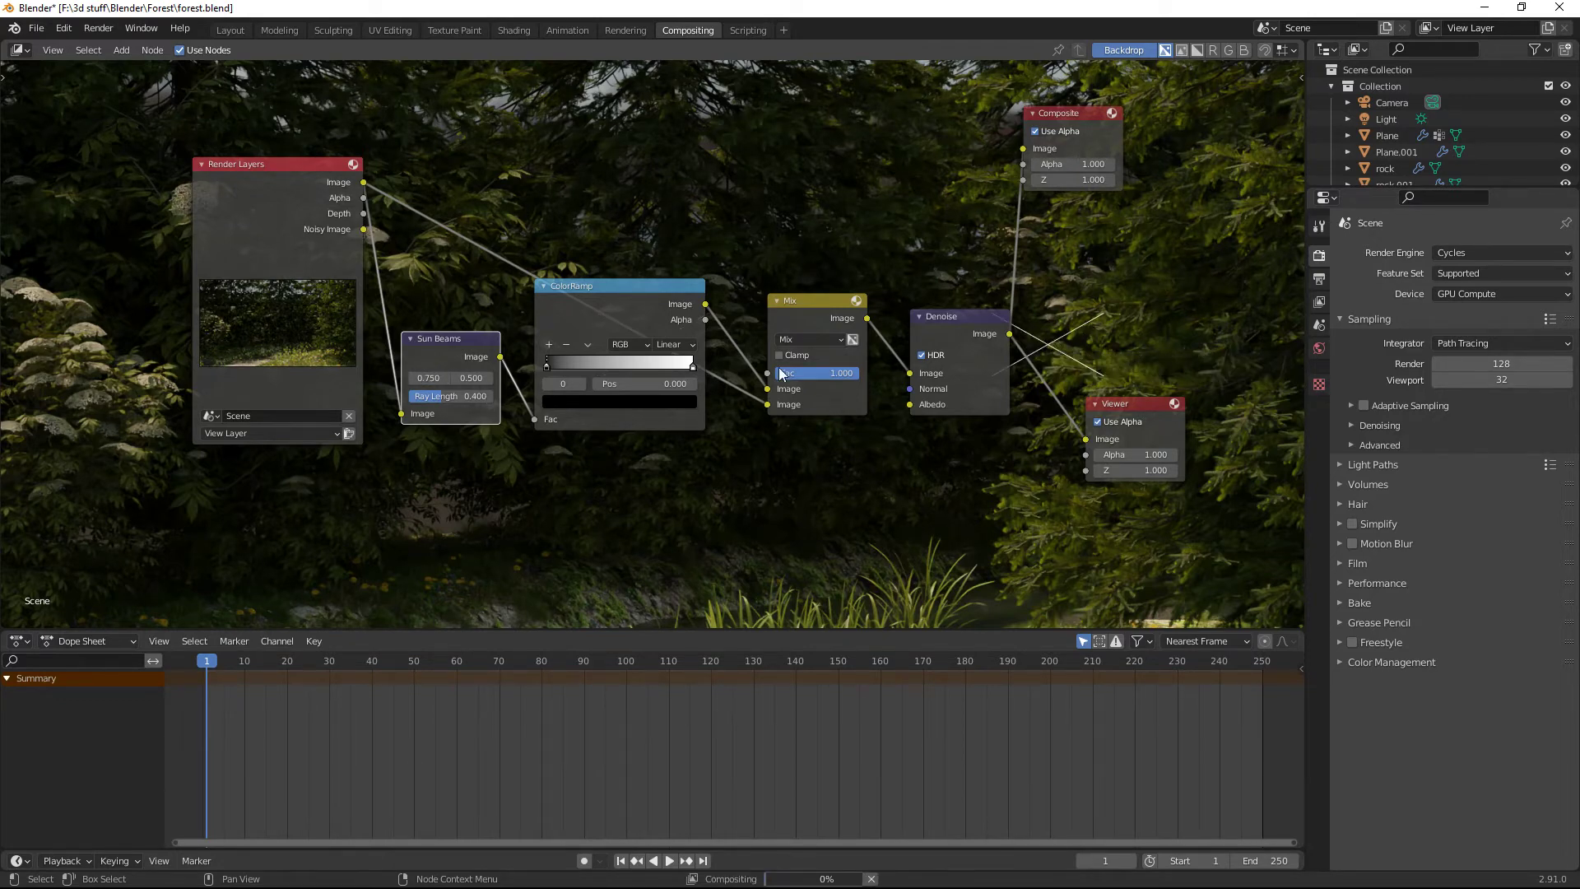
click(470, 378)
key(BackSpace)
text(0)
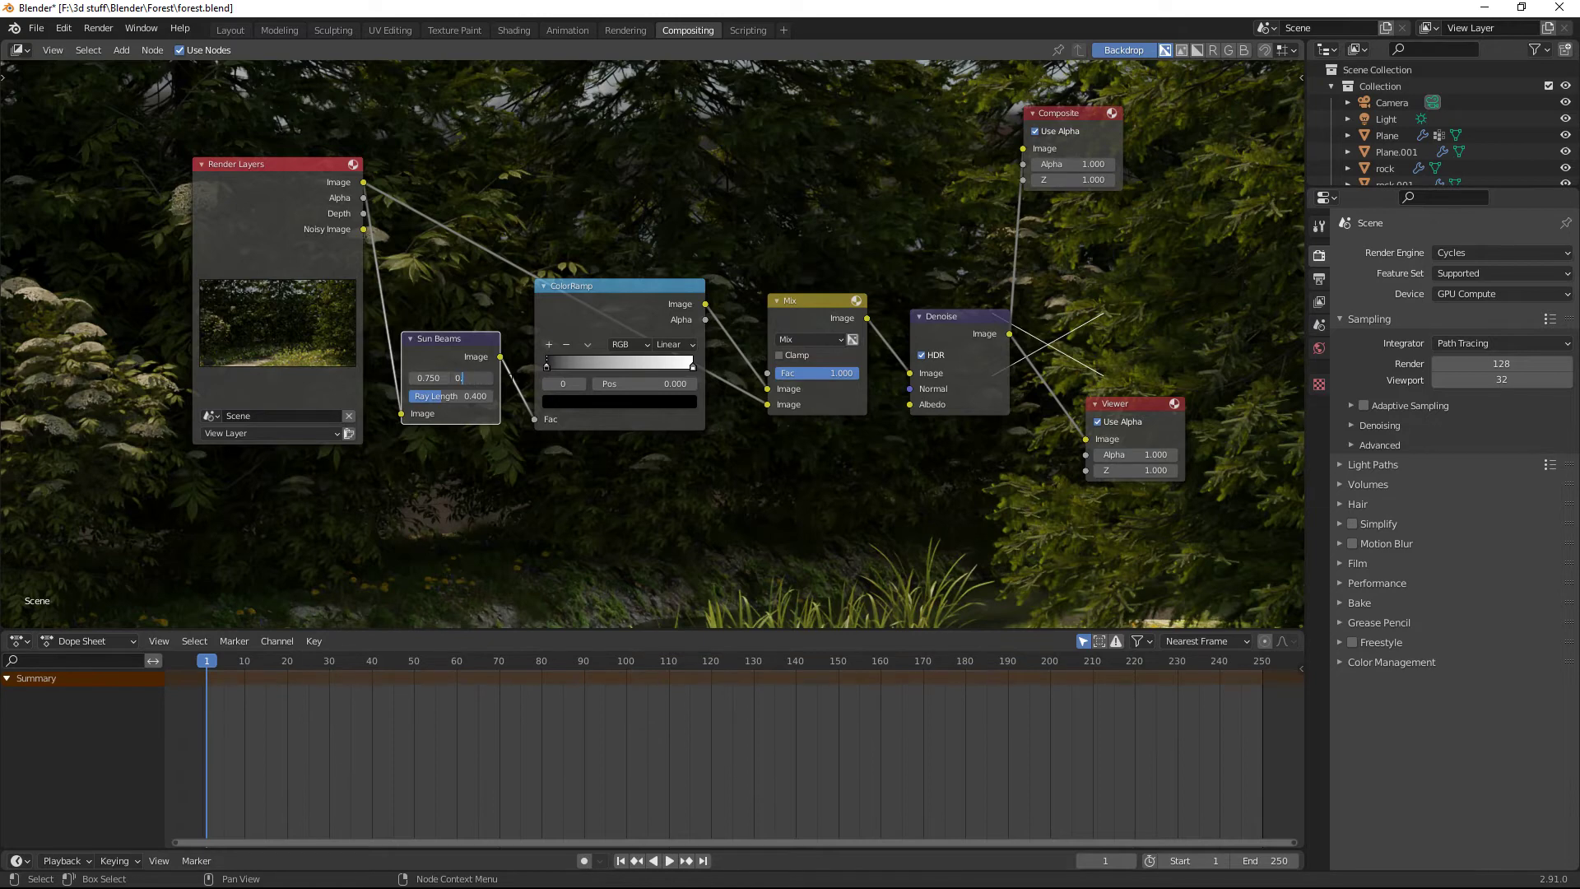
text(900)
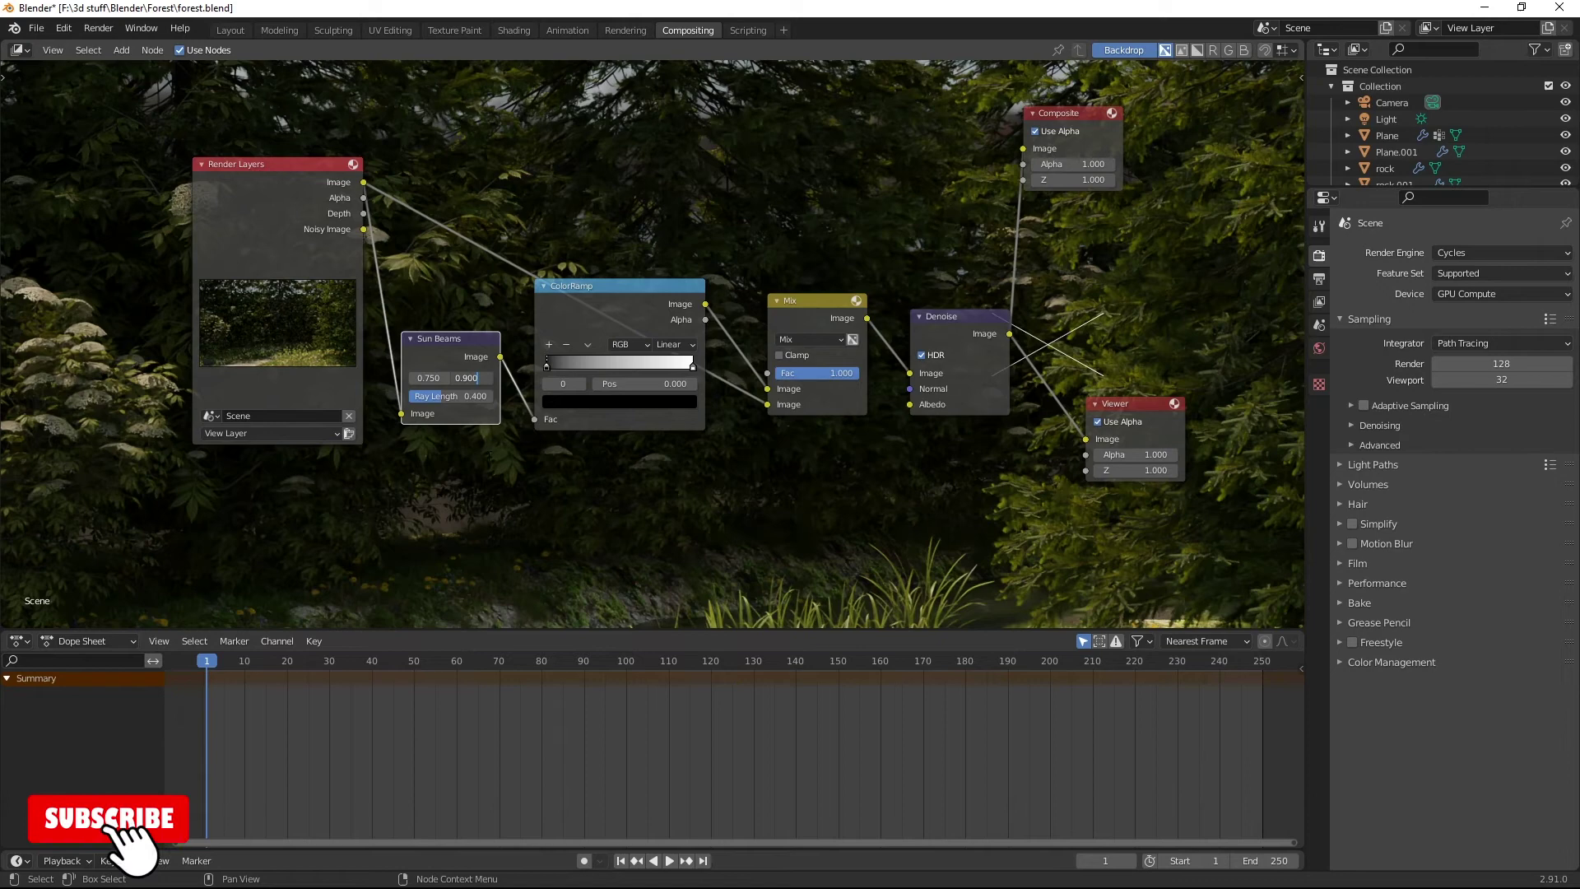
key(Tab)
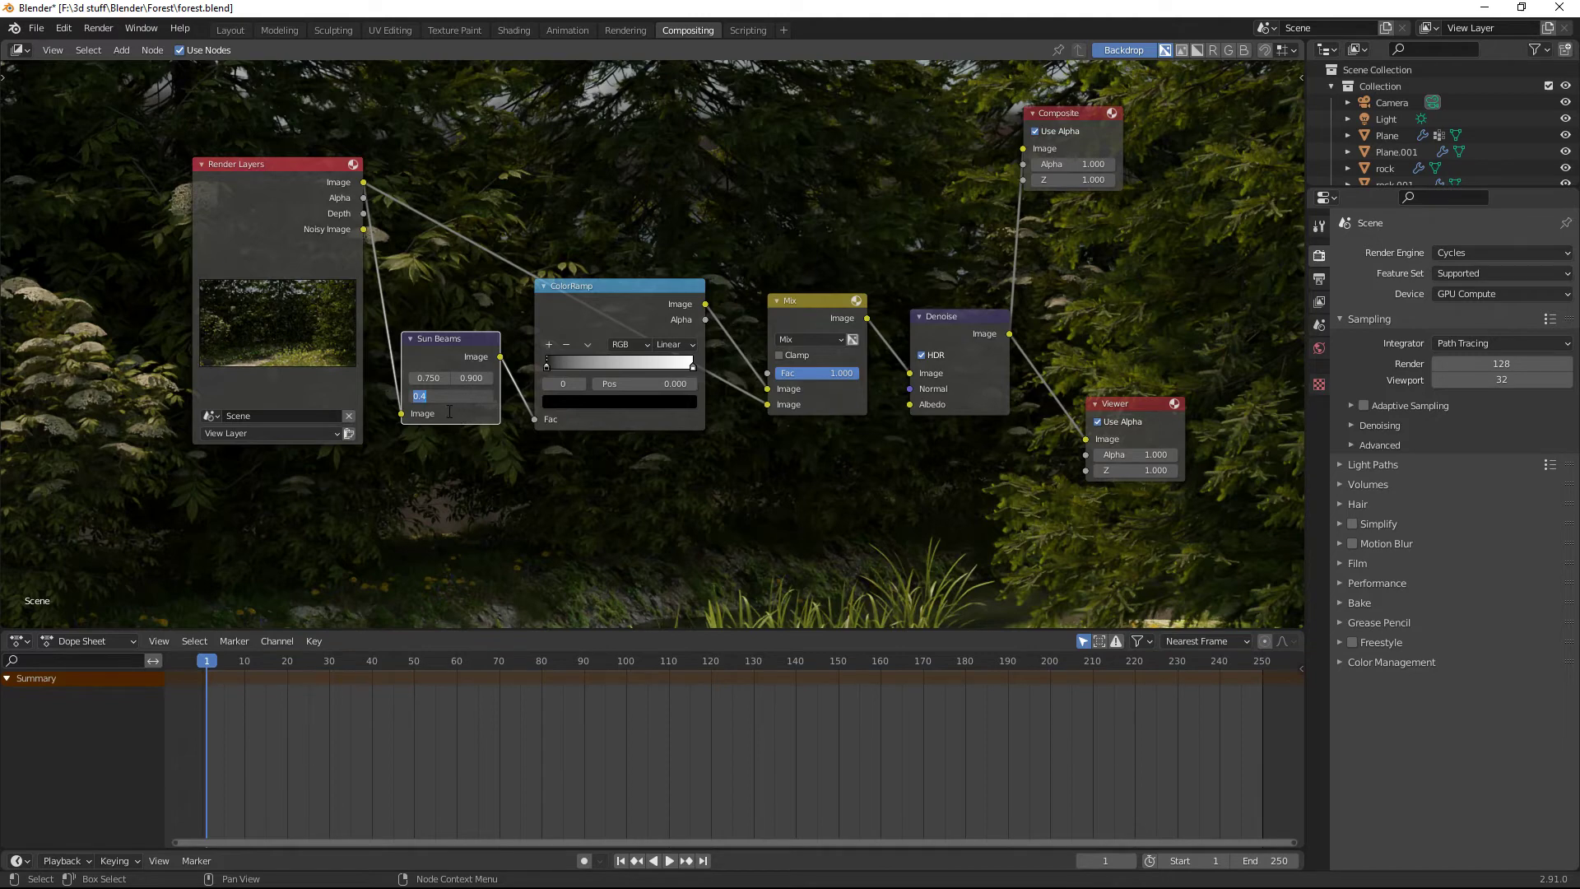
key(Tab)
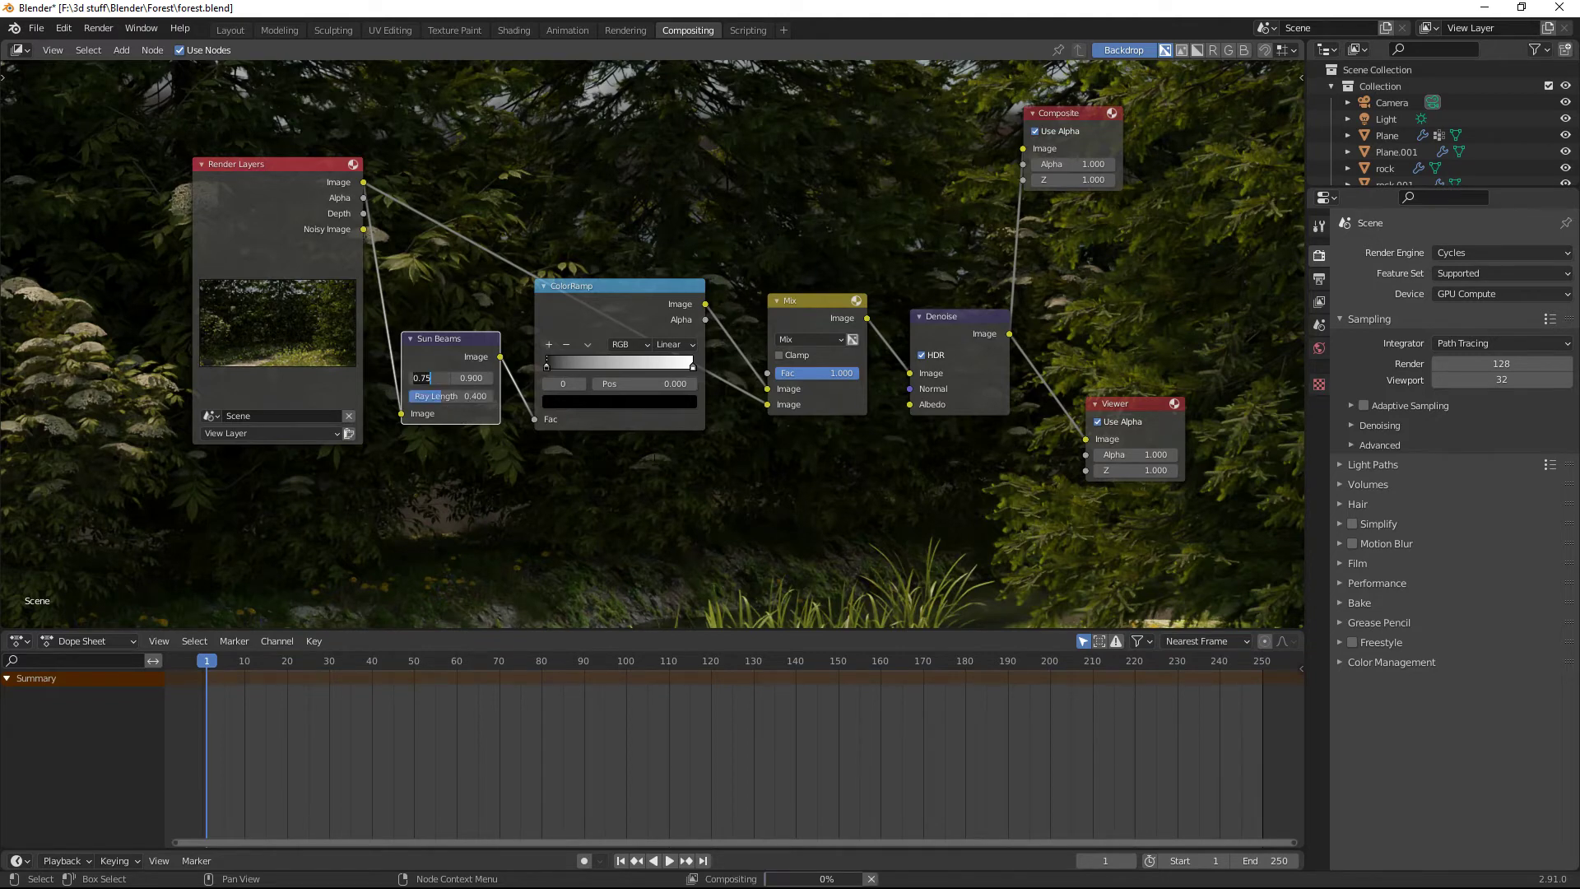
Change the ColorRamp's right stop from white to a saturated yellow
click(693, 367)
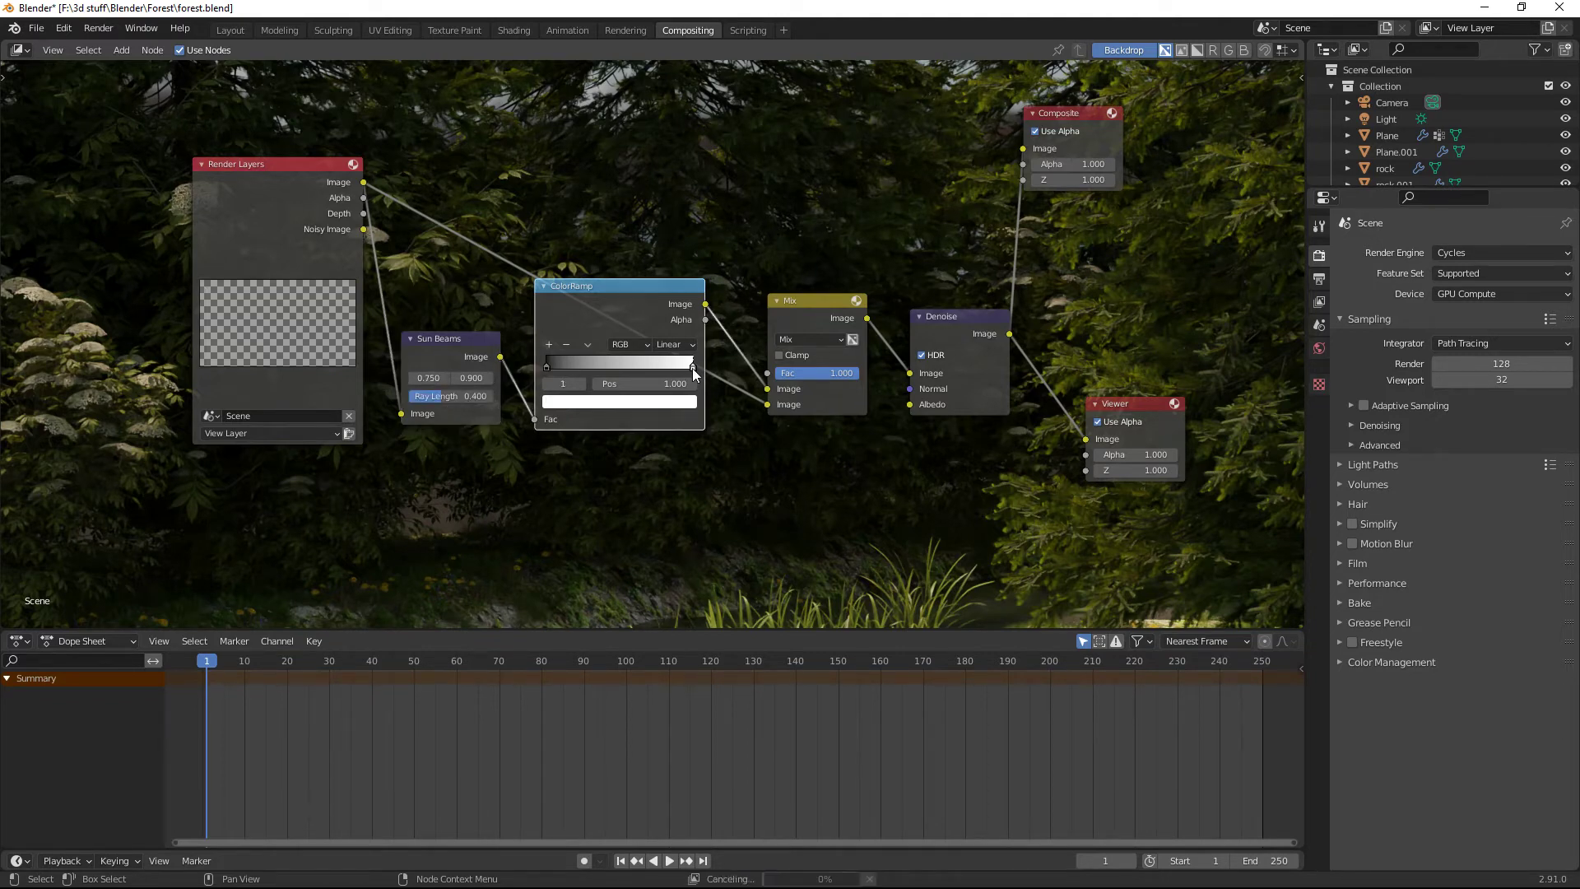
click(628, 410)
click(639, 409)
click(642, 407)
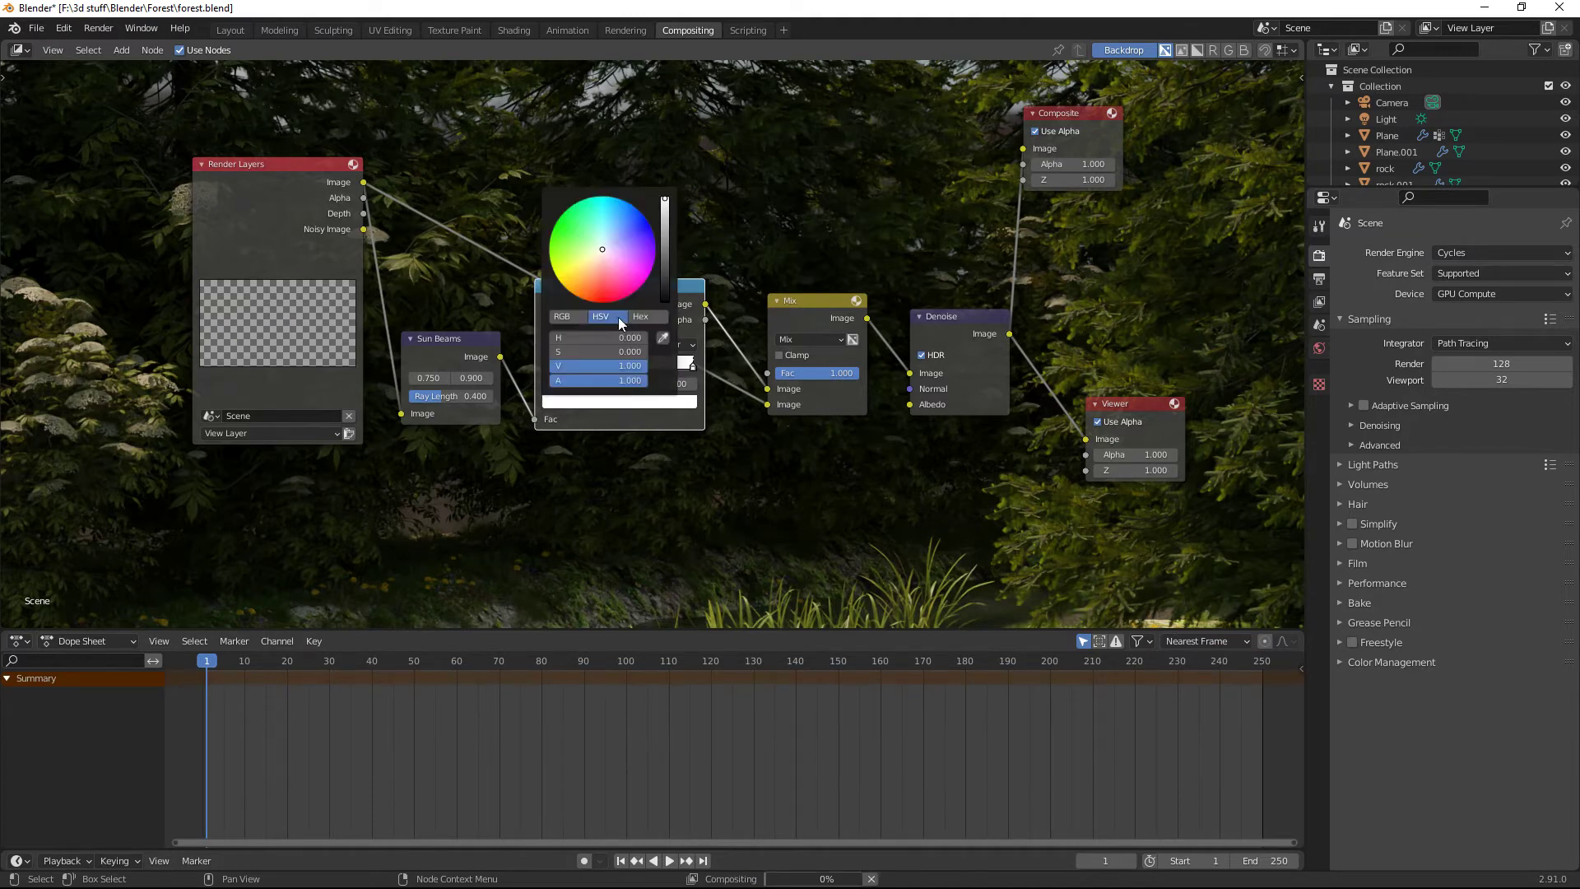
click(592, 271)
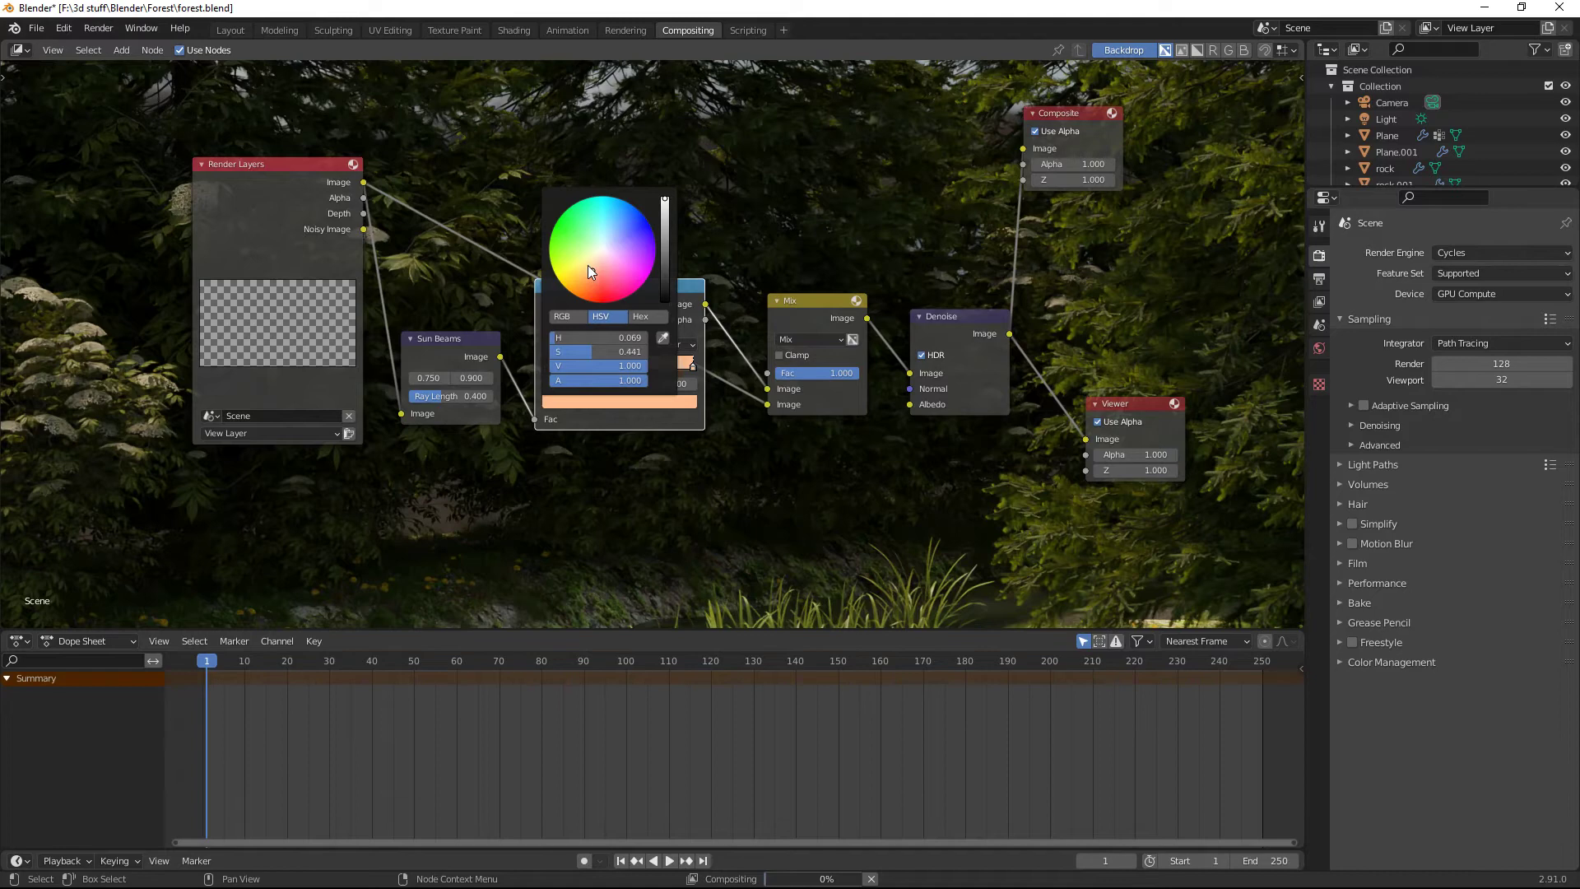
click(588, 265)
drag(582, 270, 565, 286)
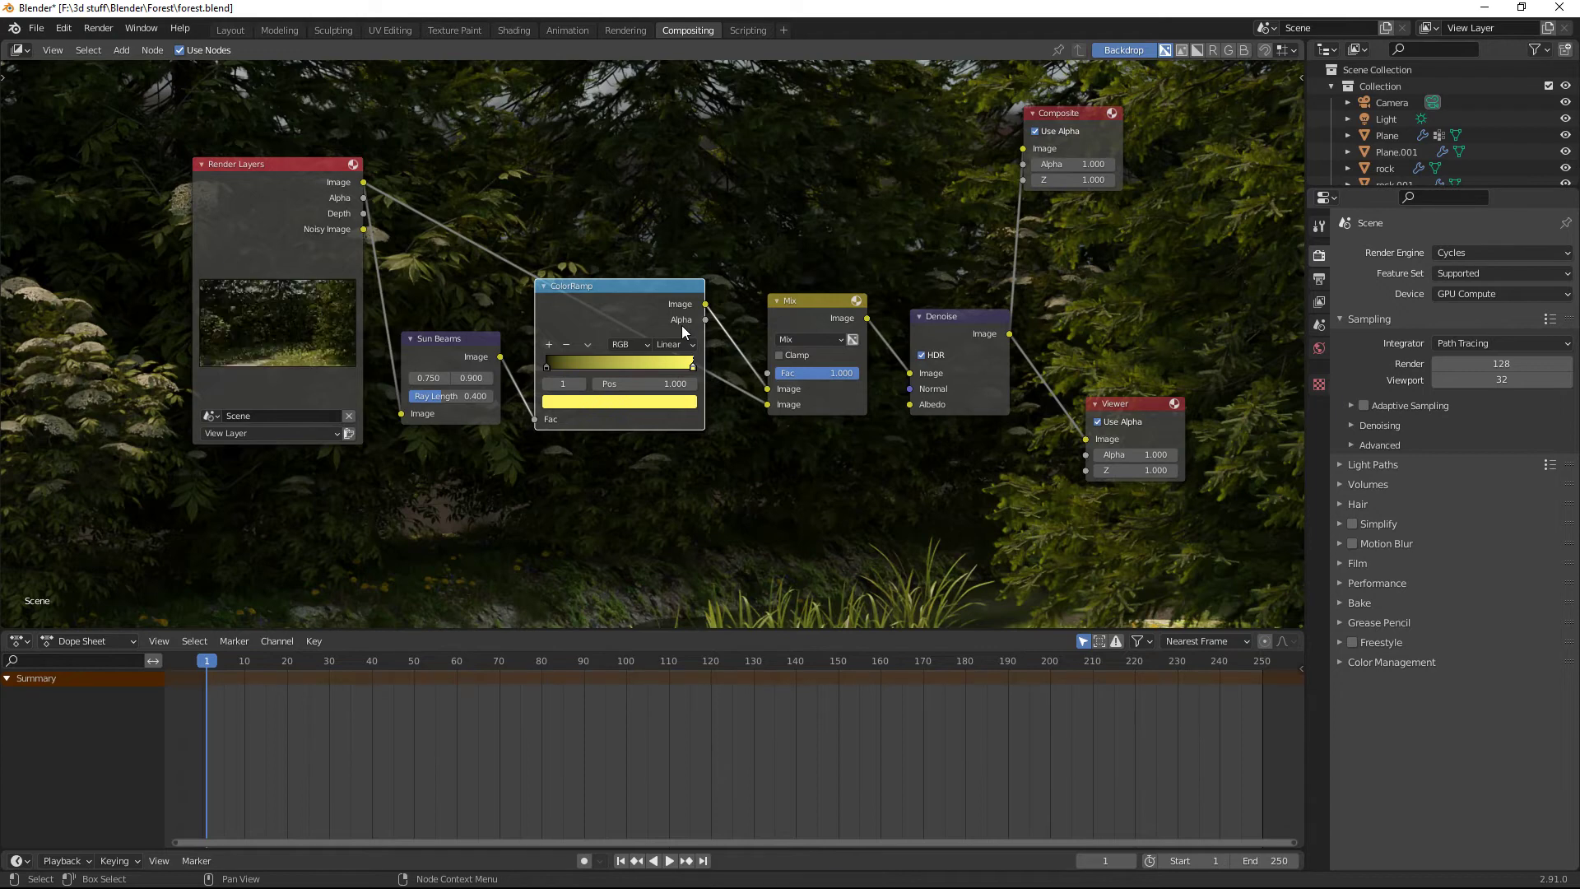
Switch the Mix node's blend mode to Lighten and set its Fac to 0.5
click(844, 341)
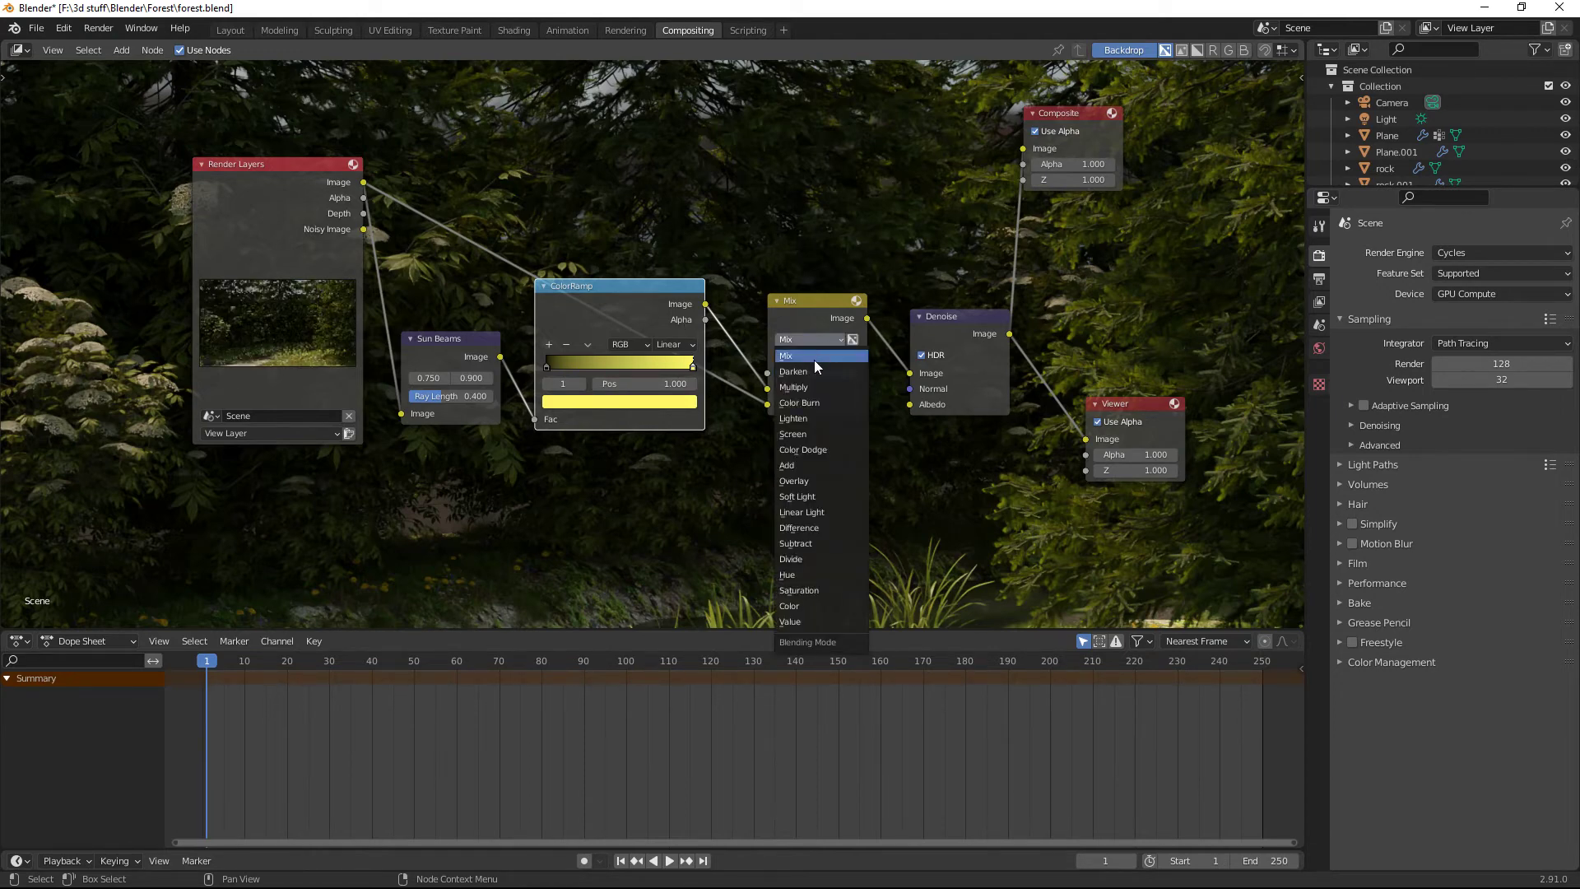
click(803, 422)
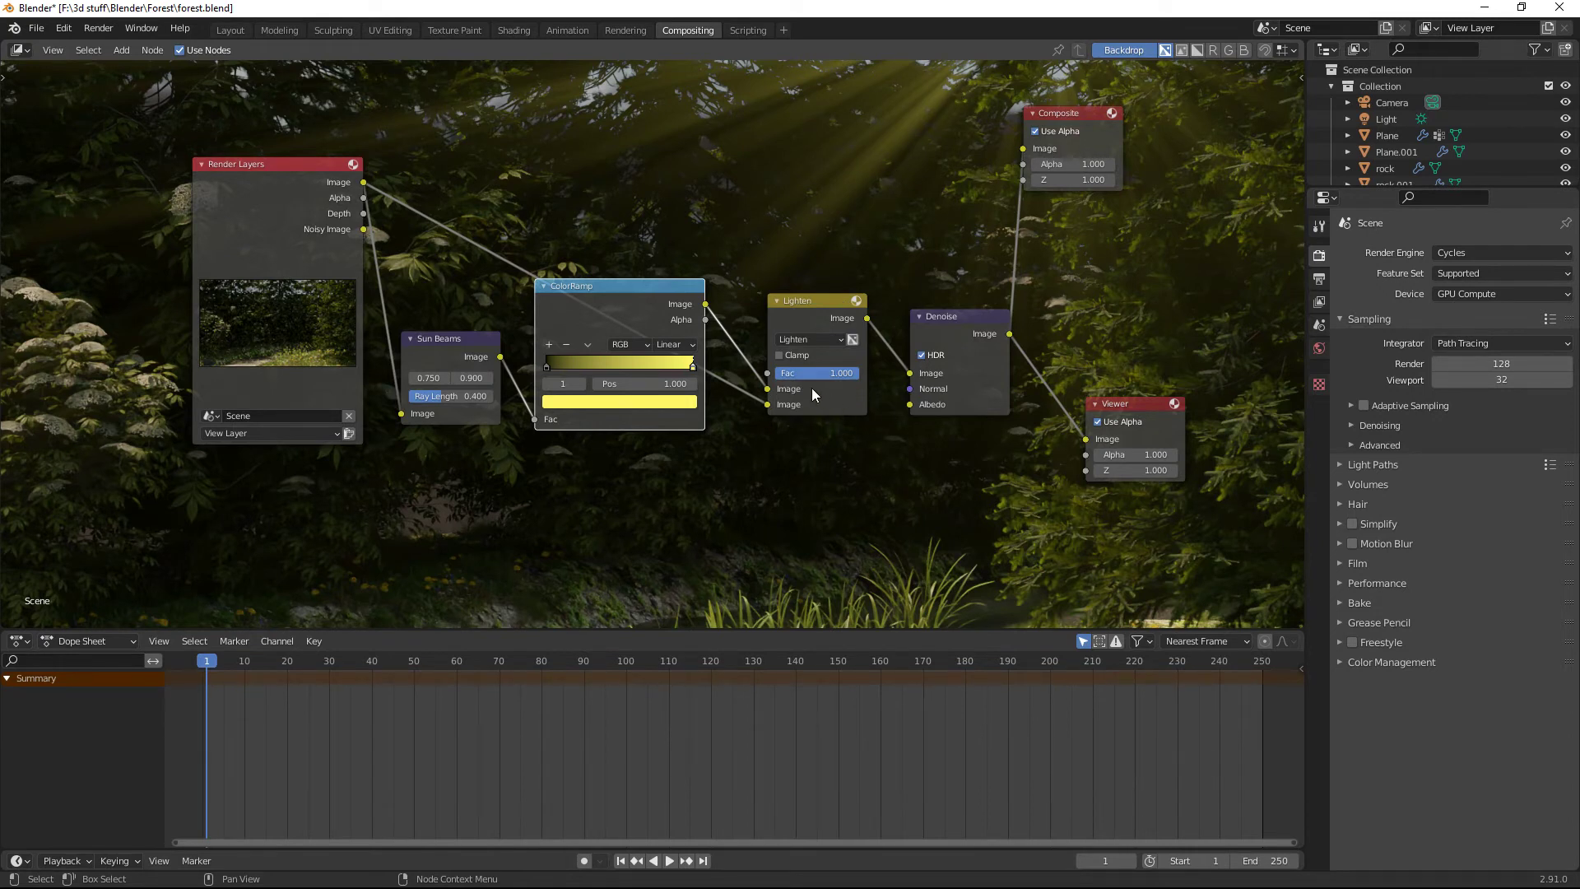
double_click(845, 378)
text(0.5)
key(Return)
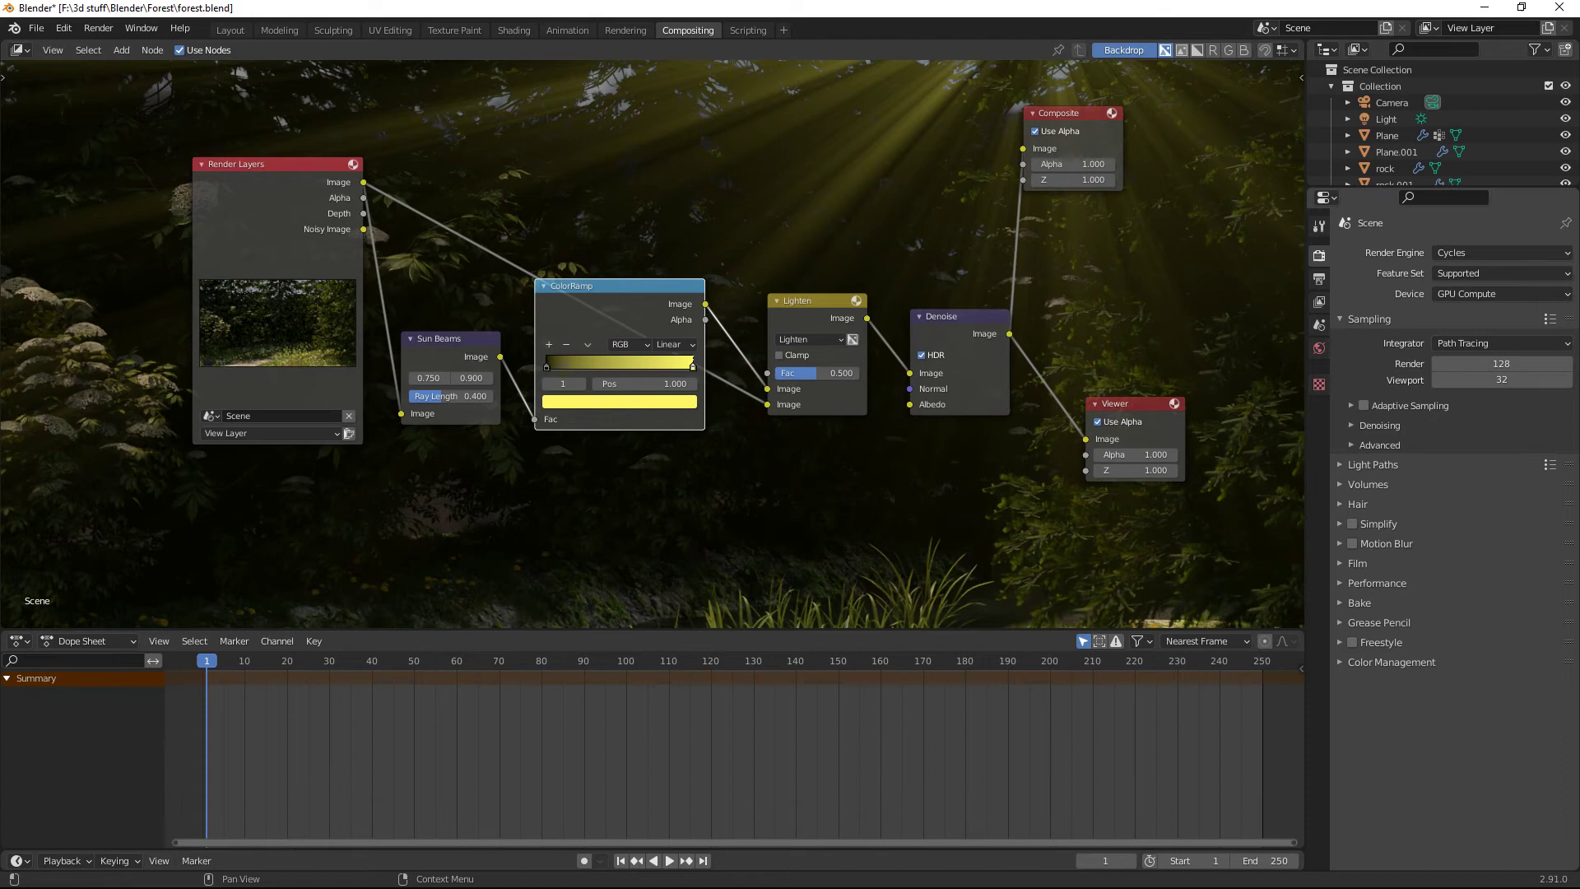
Inspect the yellow-rayed render in a maximised render window, then restore the node editor
key(F12)
mouse_move(1192, 219)
mouse_down()
mouse_move(1001, 314)
mouse_move(968, 263)
mouse_up()
double_click(1053, 261)
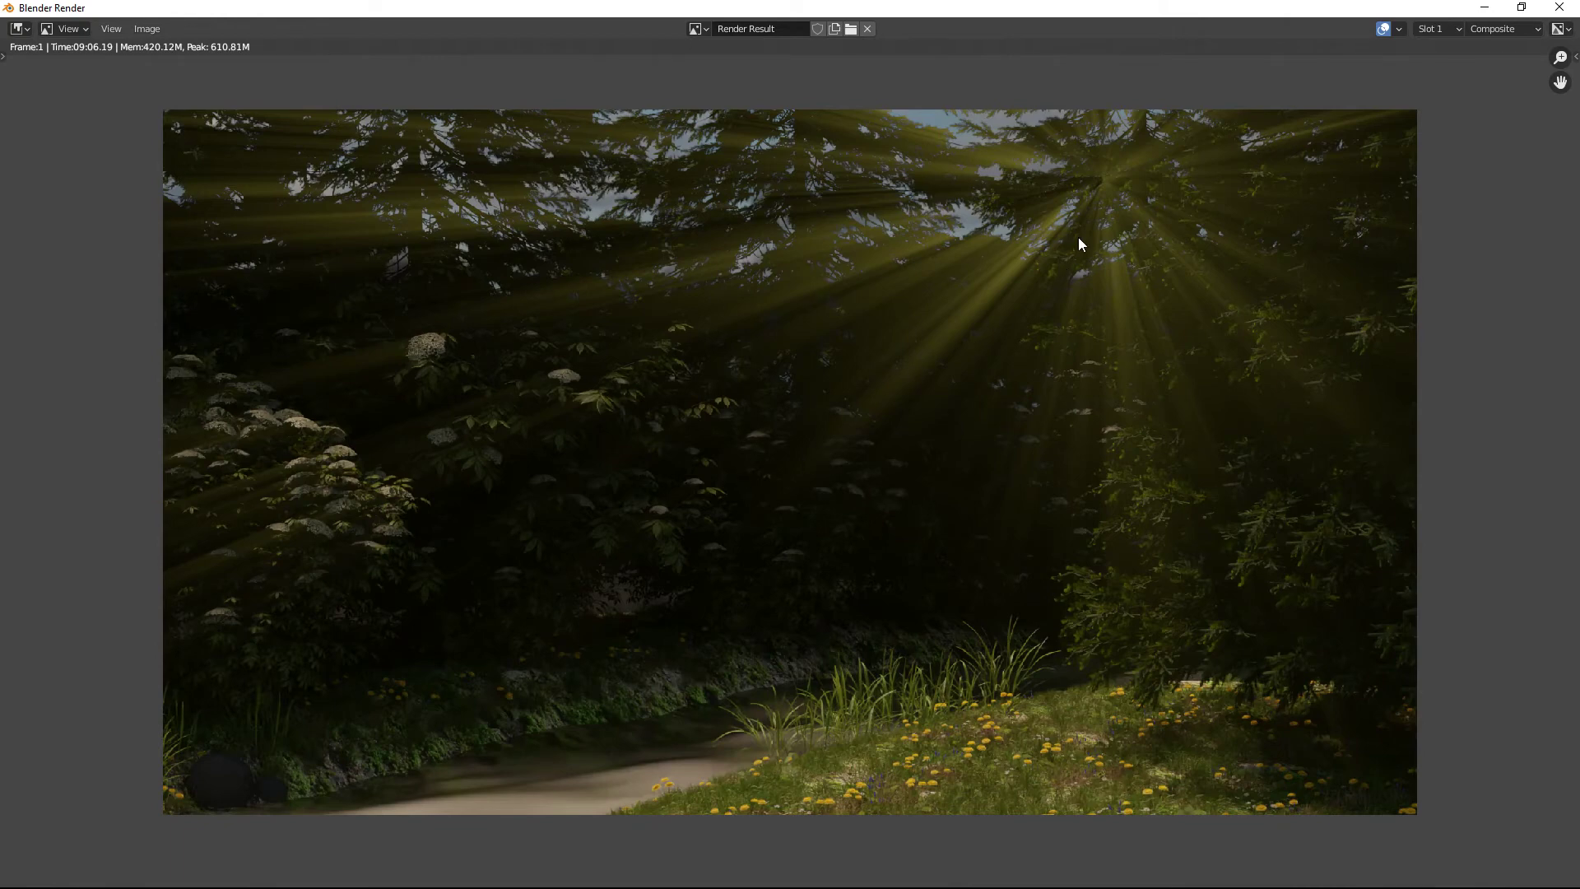
double_click(964, 17)
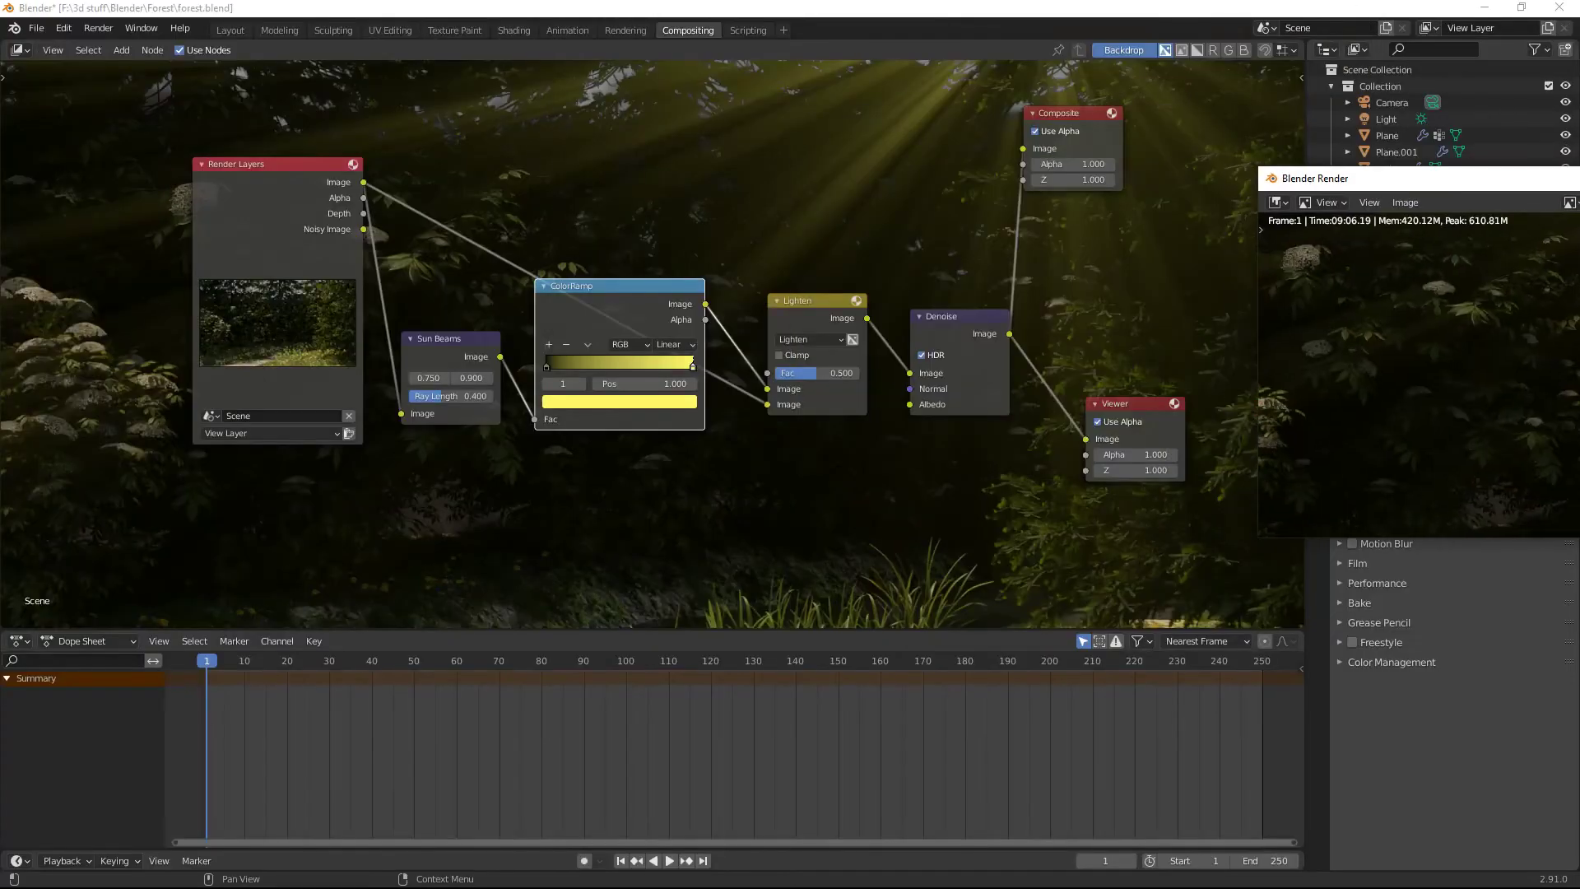
Shift the ColorRamp stop colour to a deeper orange
click(622, 402)
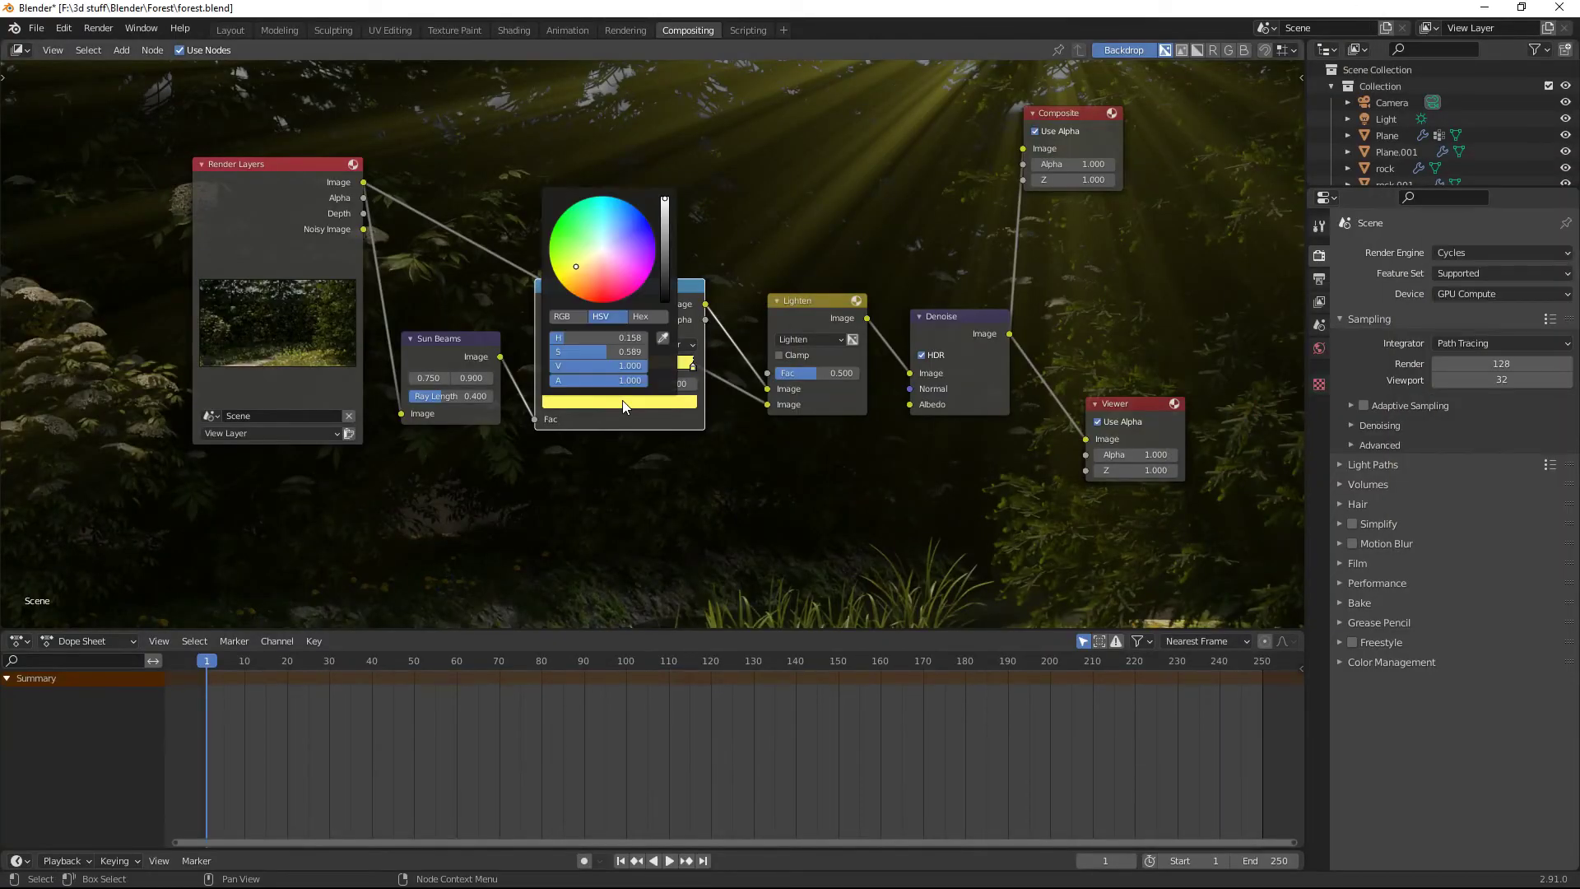
click(584, 280)
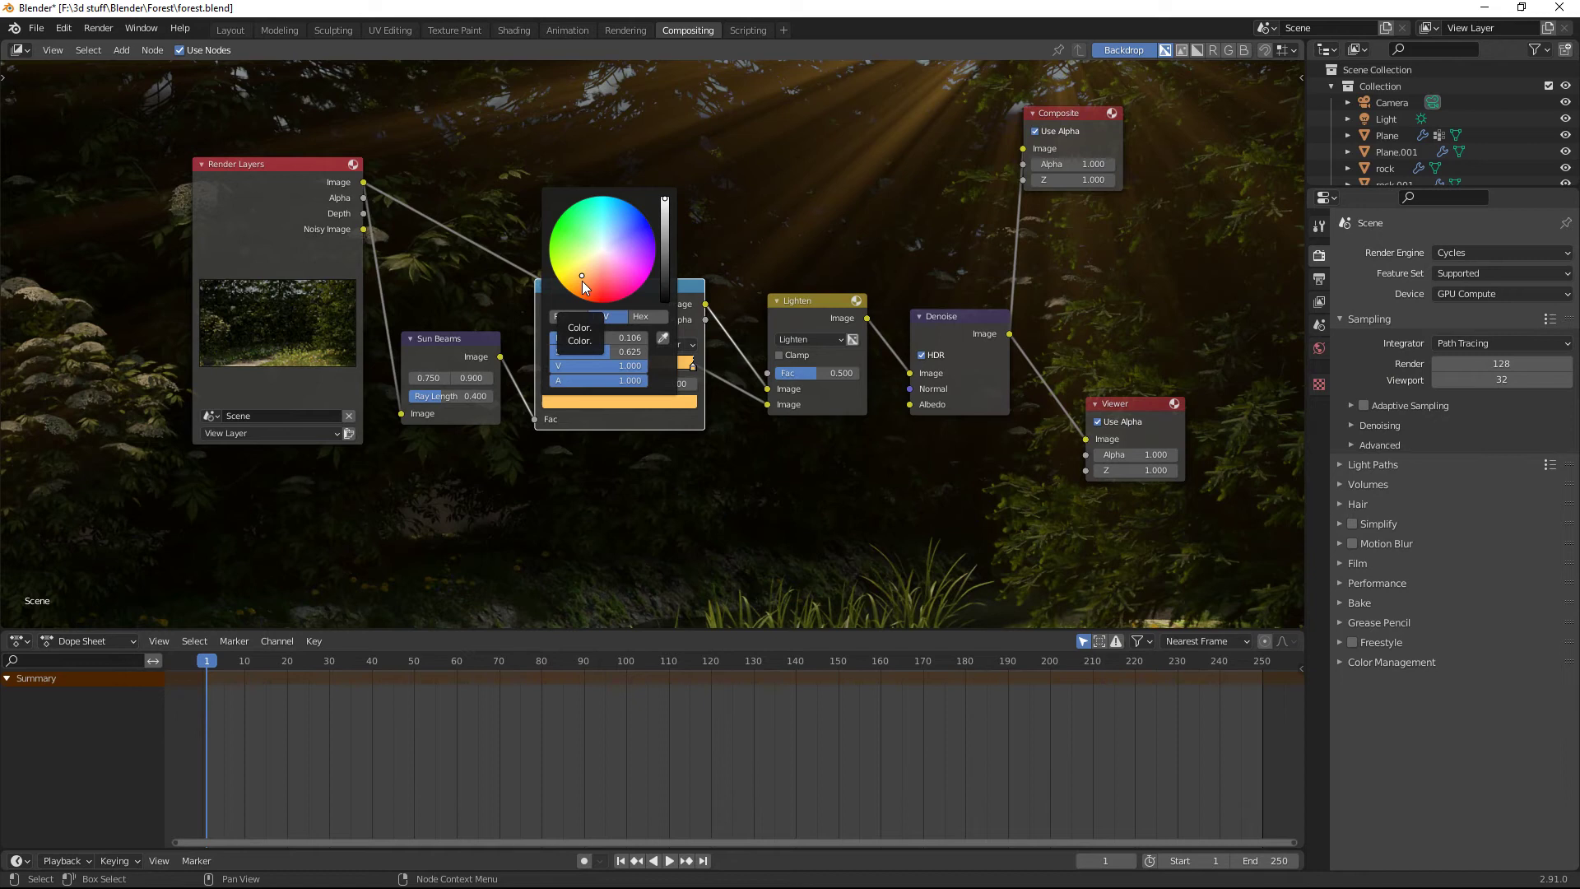
click(578, 284)
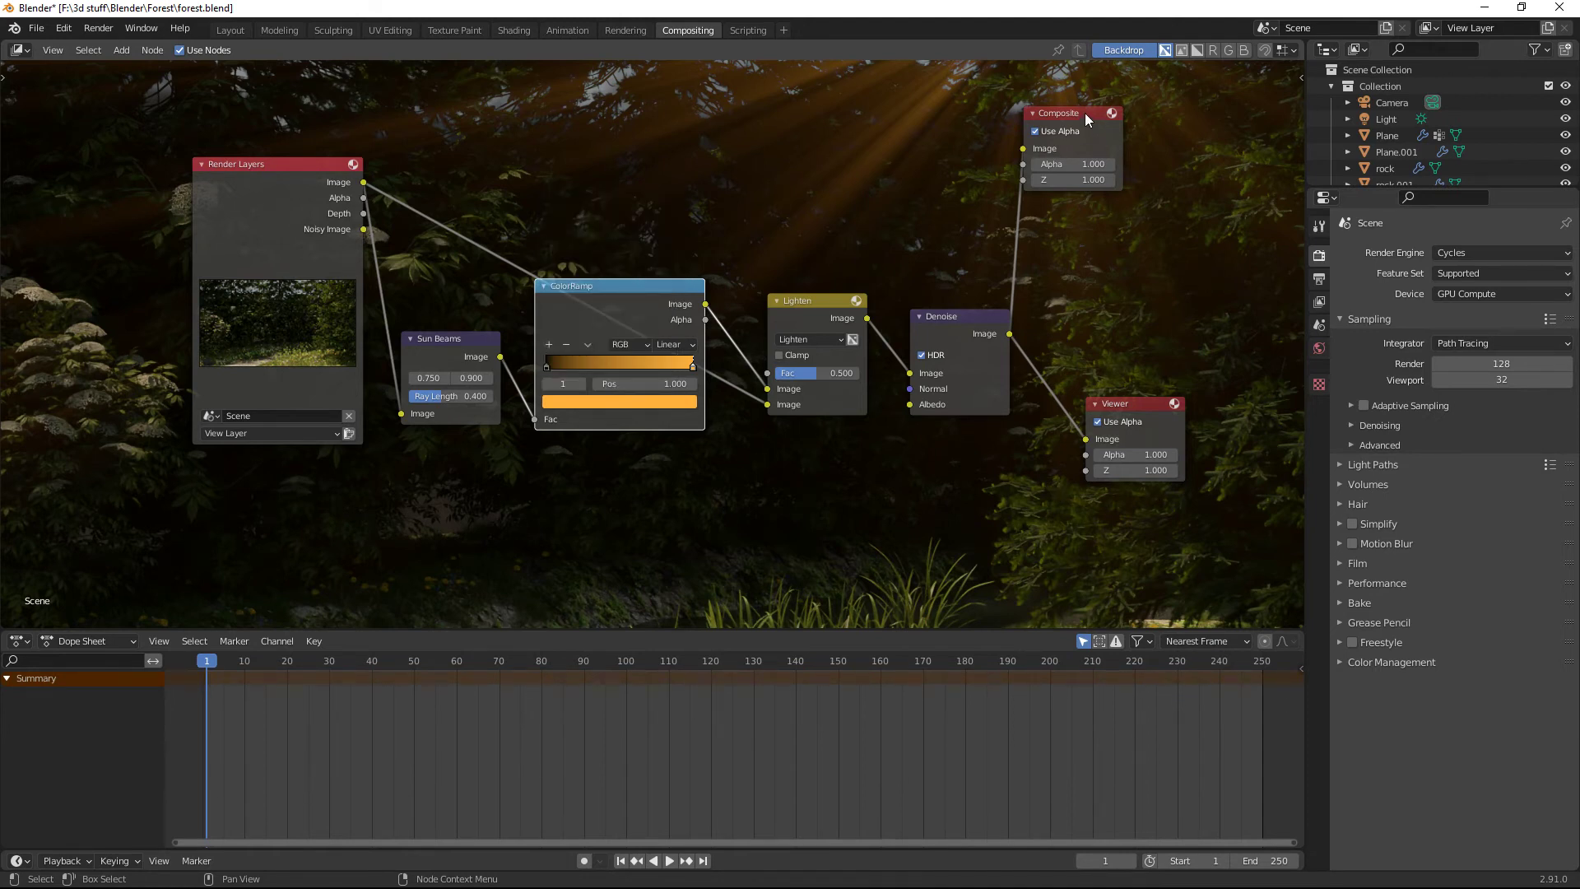
Move the Composite node down beside Denoise and review the full-screen amber render
drag(1085, 112, 1128, 219)
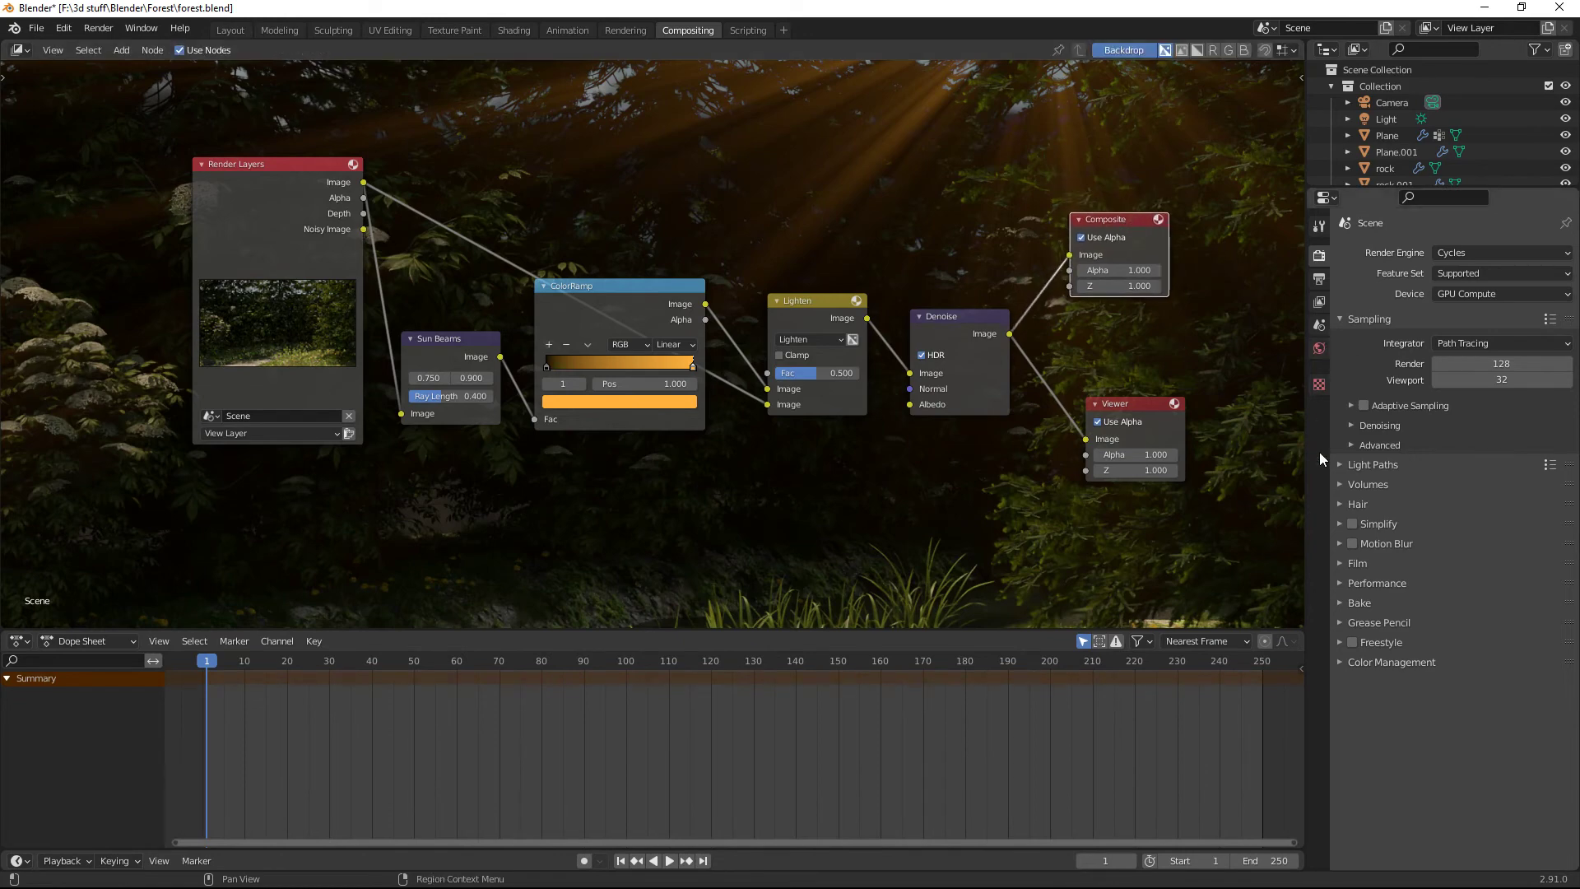
key(F11)
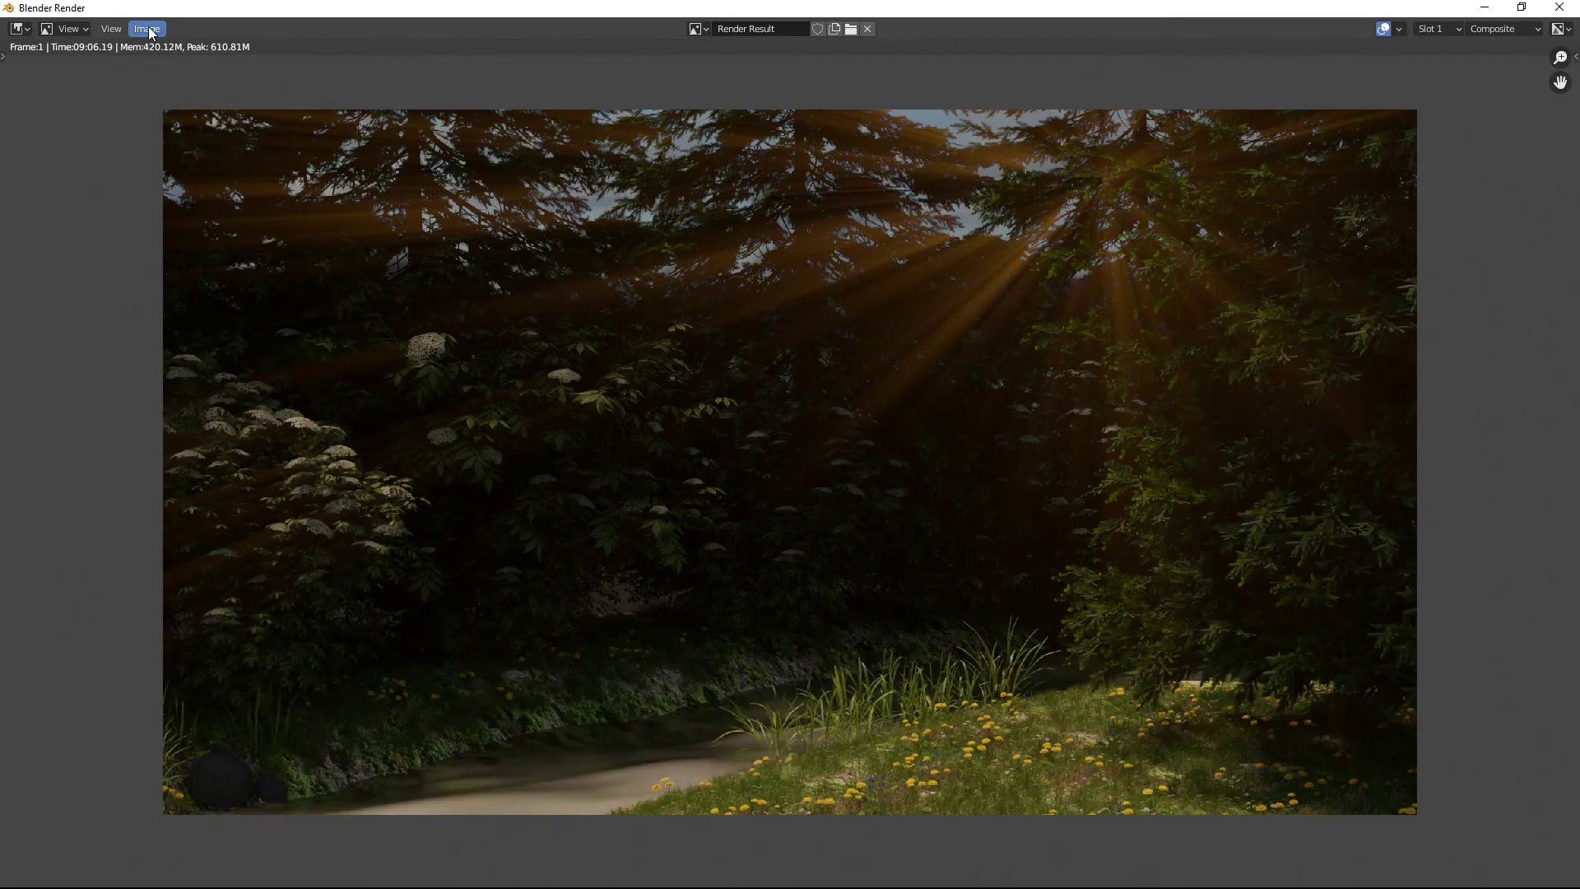
click(148, 27)
click(186, 146)
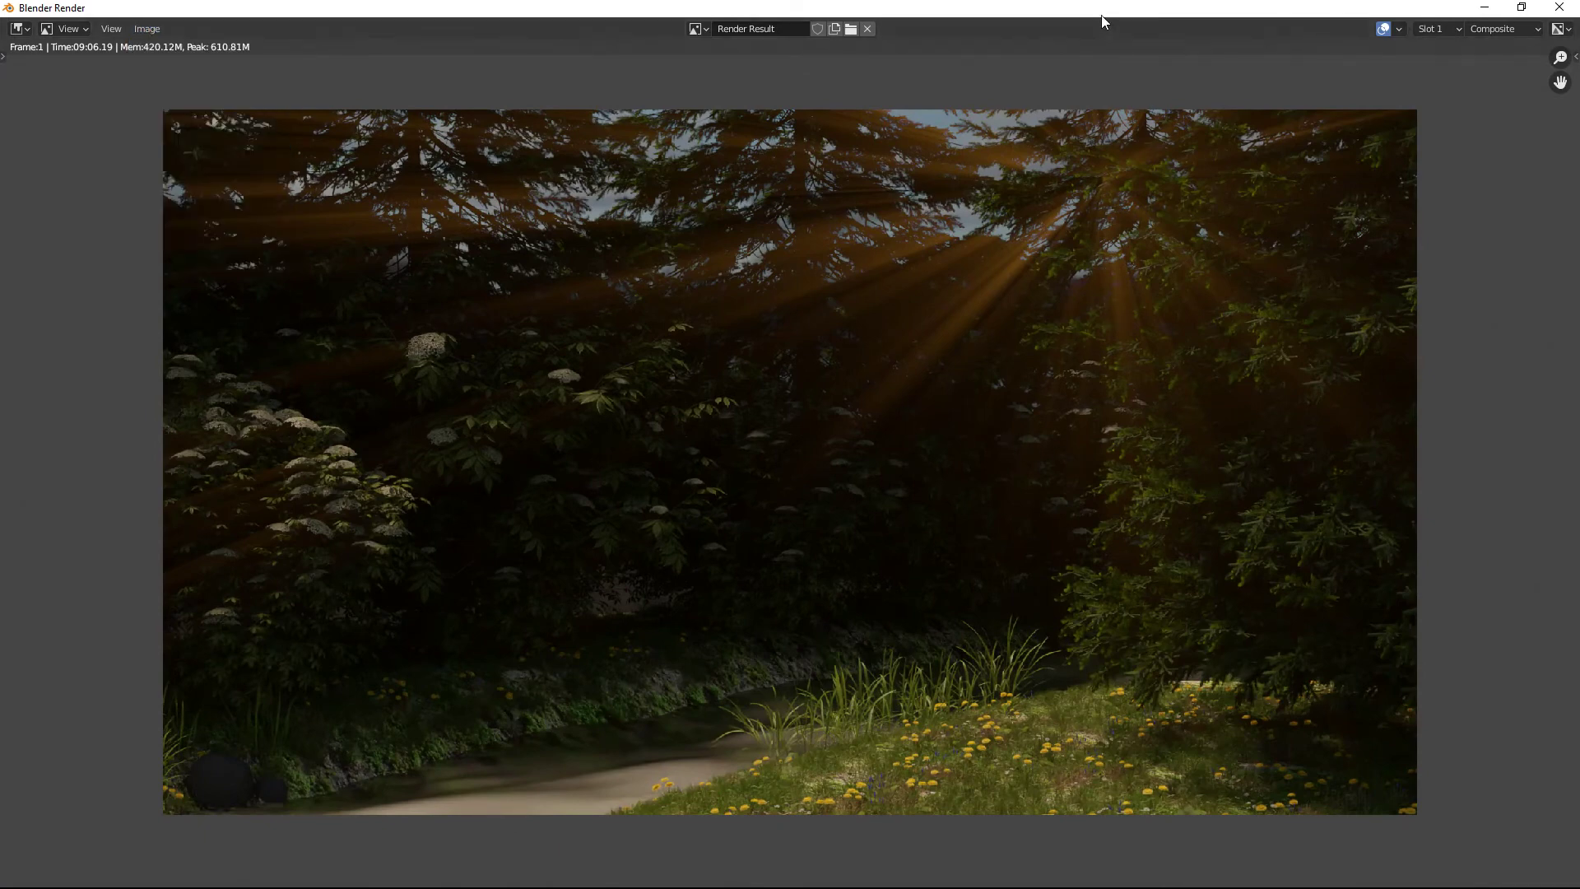
key(F11)
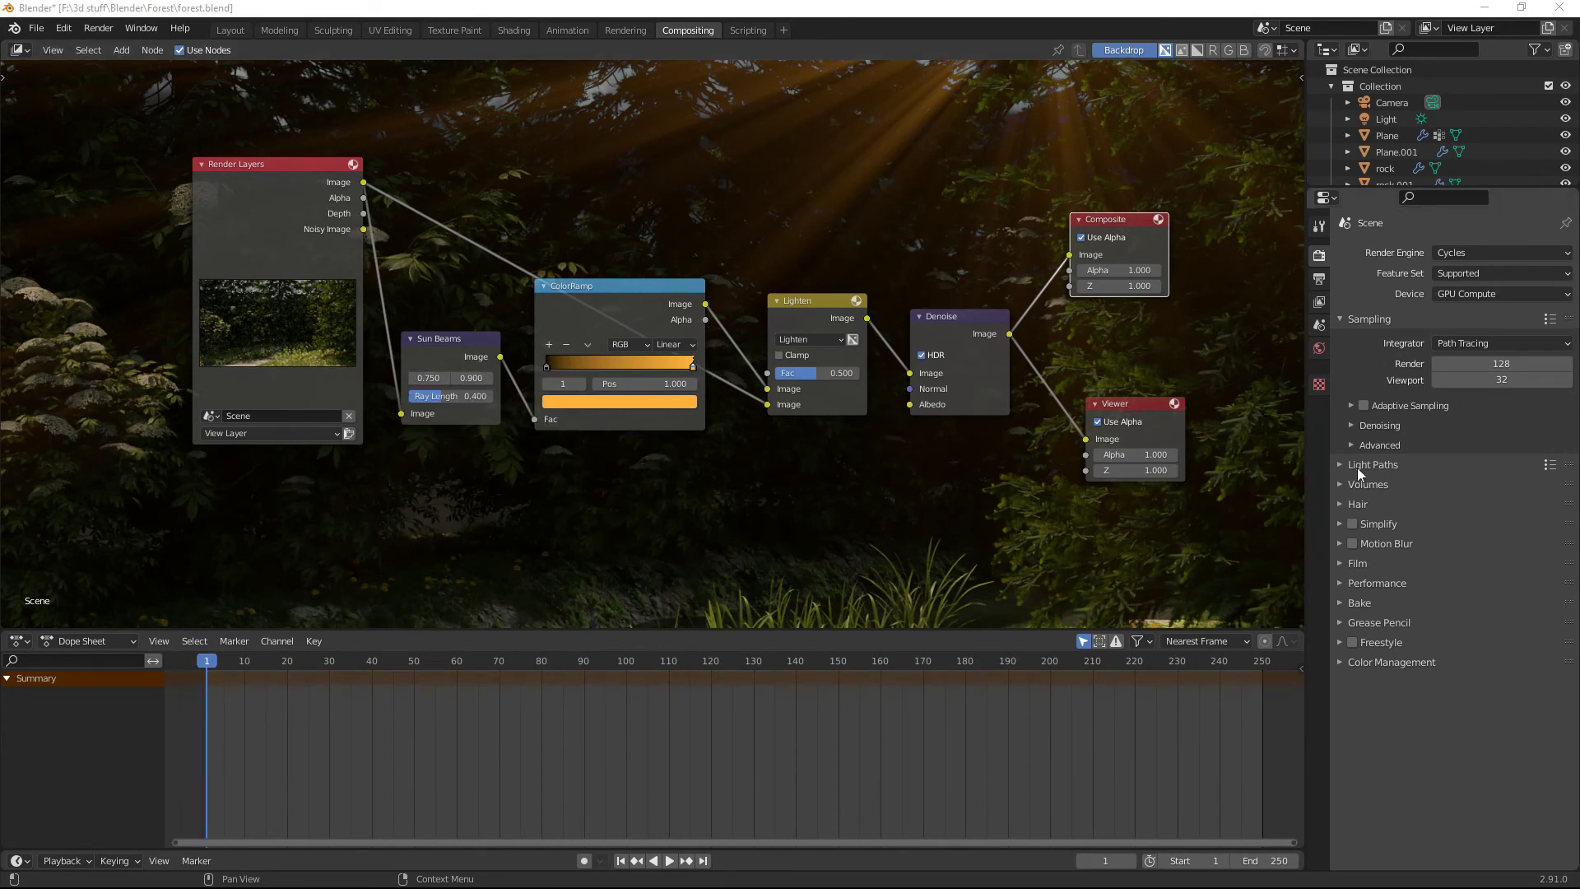
Set the Sun Beams source Y value to 0.8, giving a source of 0.75, 0.80
click(471, 377)
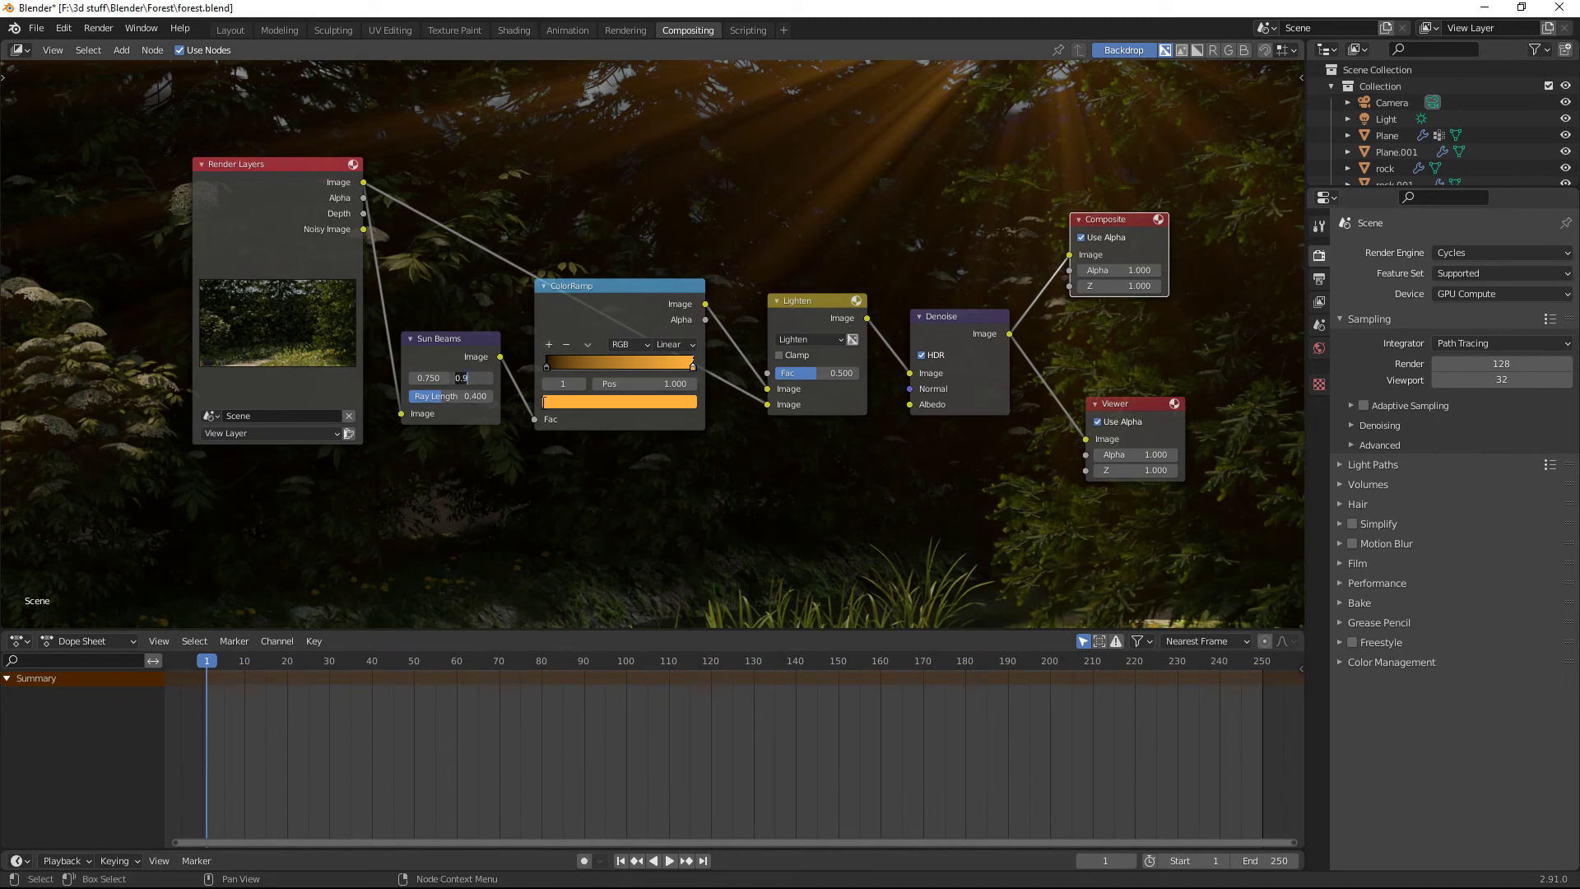
text(1)
key(Return)
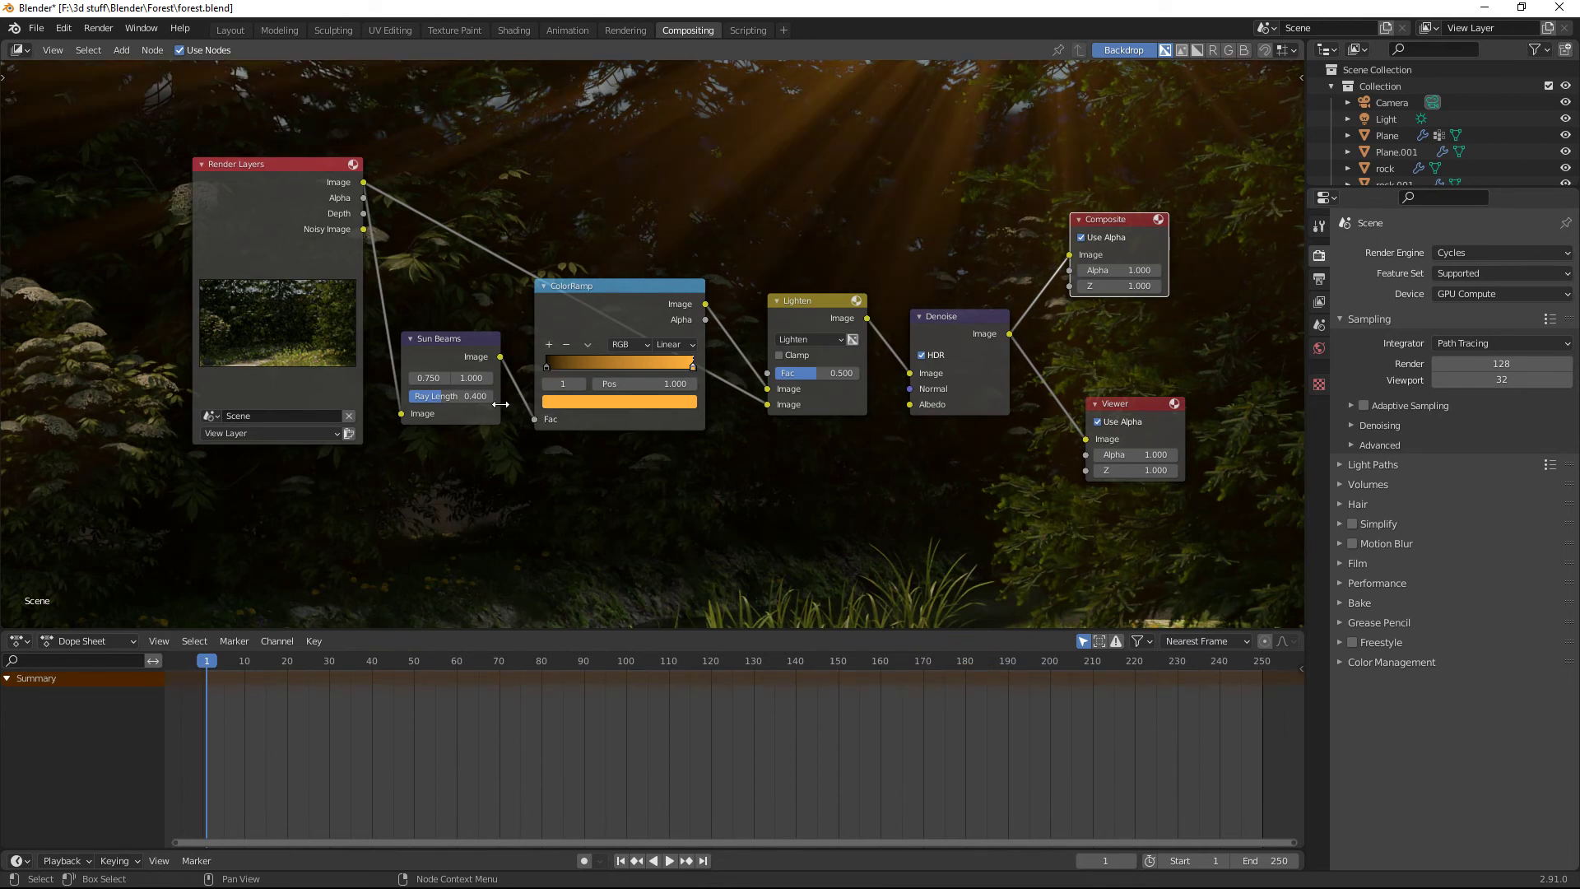
click(473, 376)
text(0.8)
key(Return)
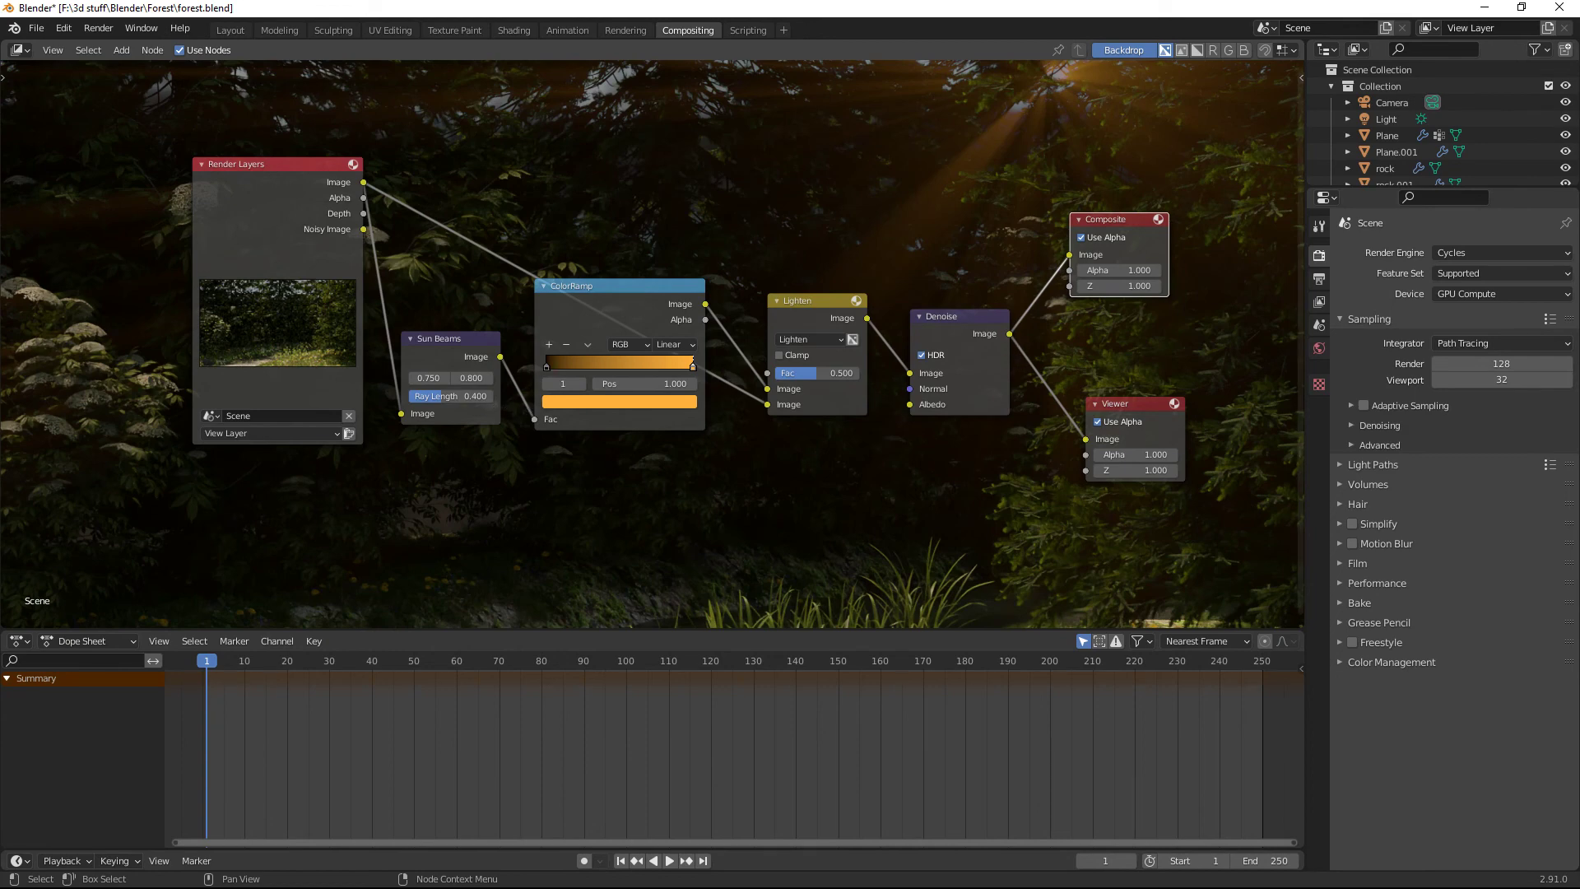
Show the render result maximised to view the amber rays from the upper right
key(F11)
double_click(733, 93)
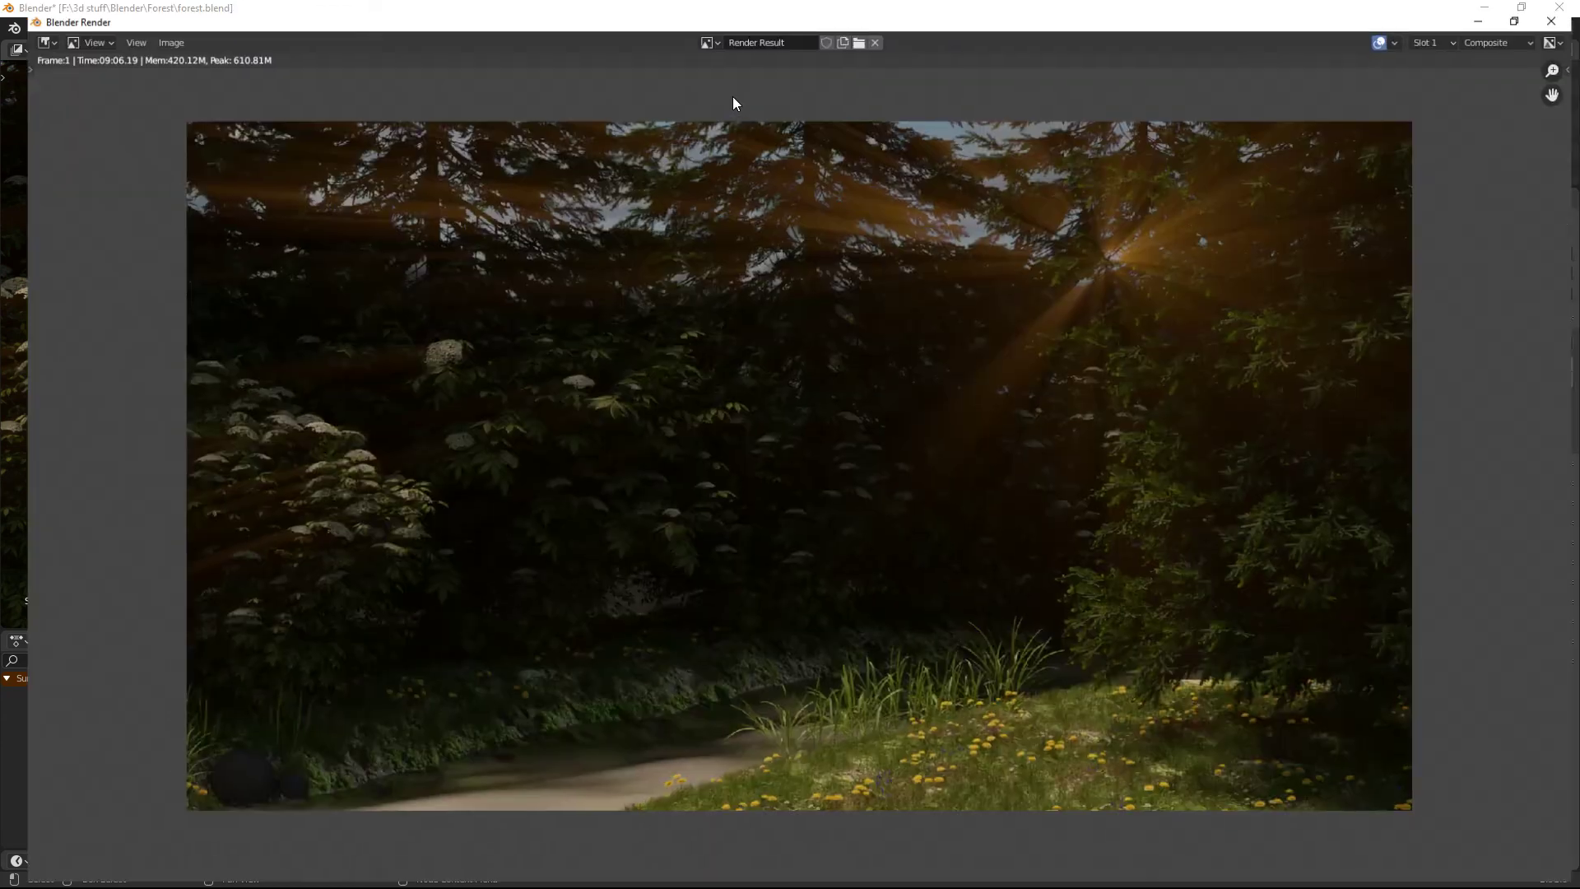